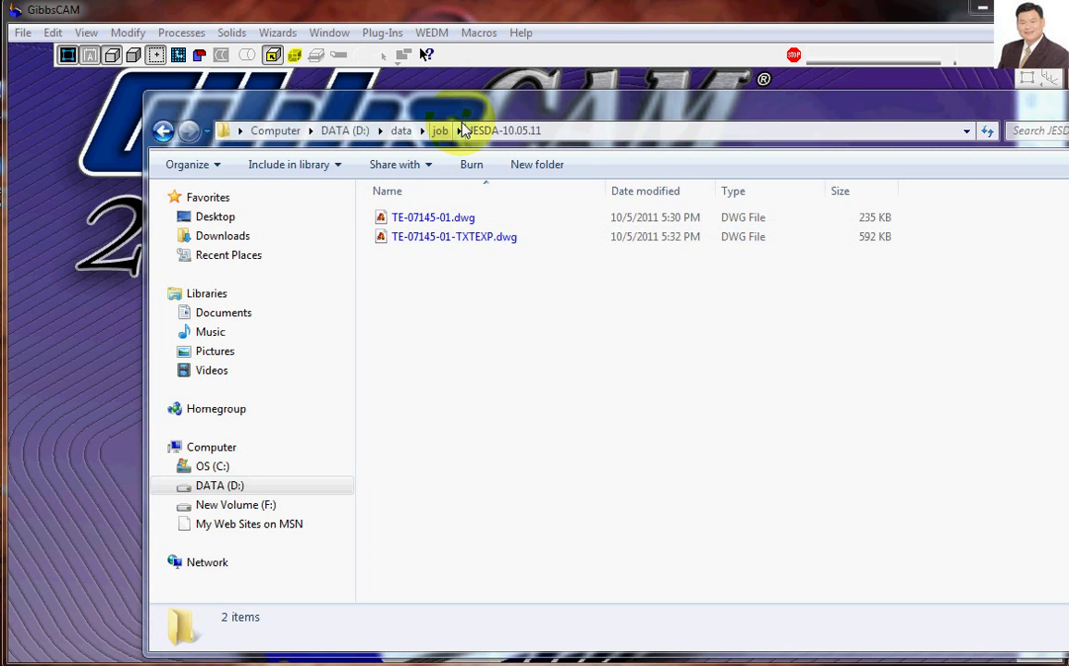
Step: Open TE-07145-01.dwg in GibbsCAM for the C Axis Horizontal Lathe - Generic Shank machine, in MM and preserving file units
{"action": "left_click_drag", "start_coordinate": [464, 131], "coordinate": [478, 143]}
{"action": "left_click", "coordinate": [431, 238]}
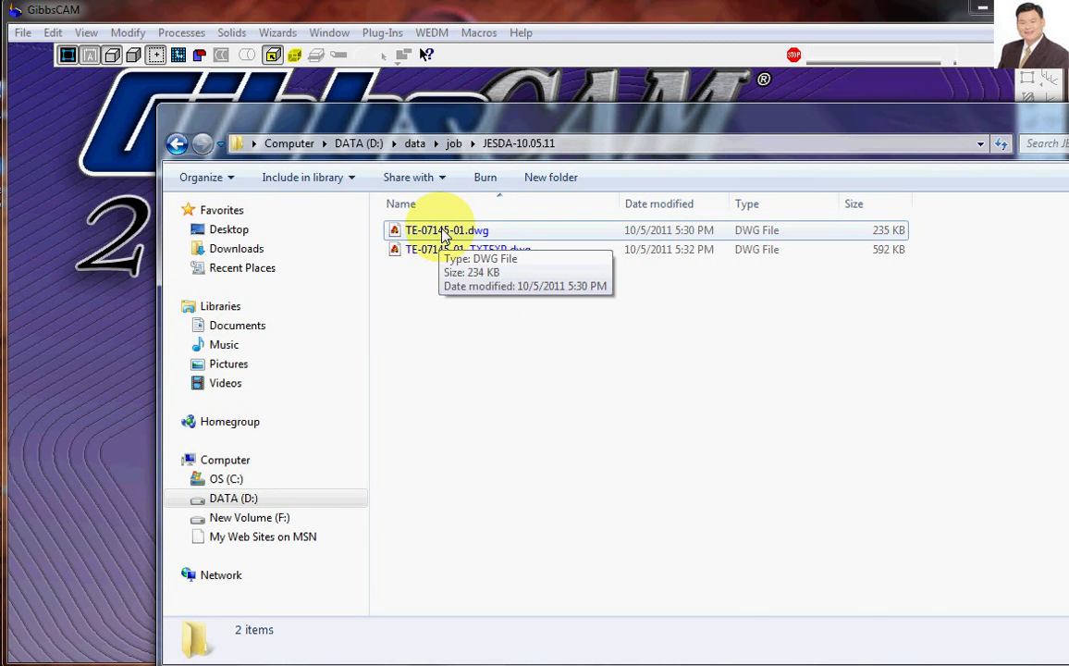
{"action": "left_click_drag", "start_coordinate": [441, 239], "coordinate": [85, 227]}
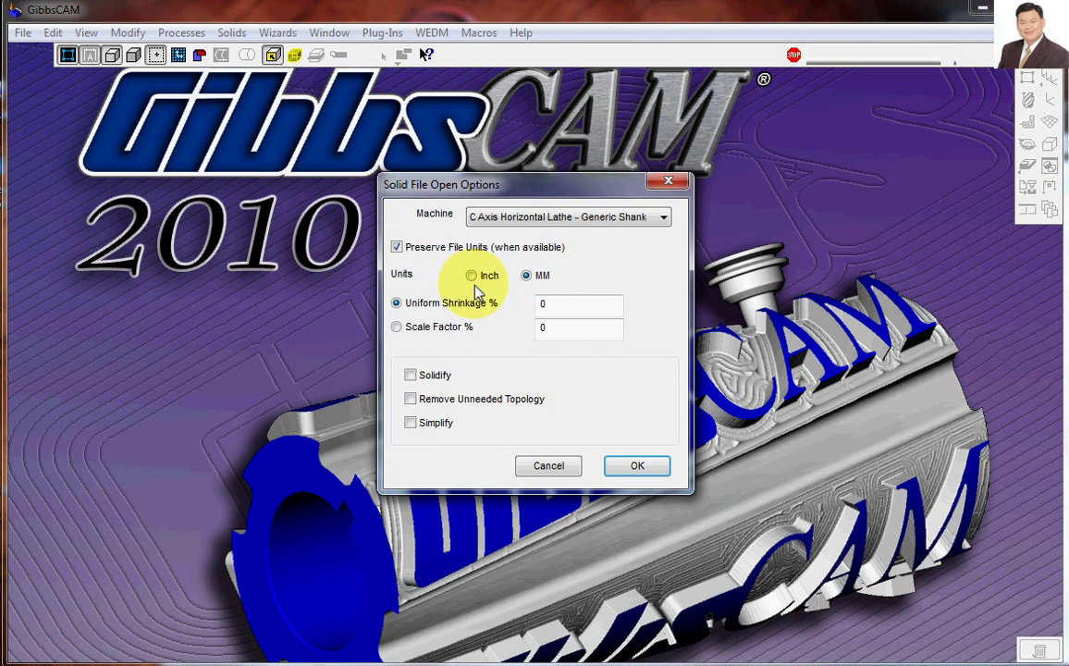
{"action": "left_click_drag", "start_coordinate": [551, 182], "coordinate": [449, 164]}
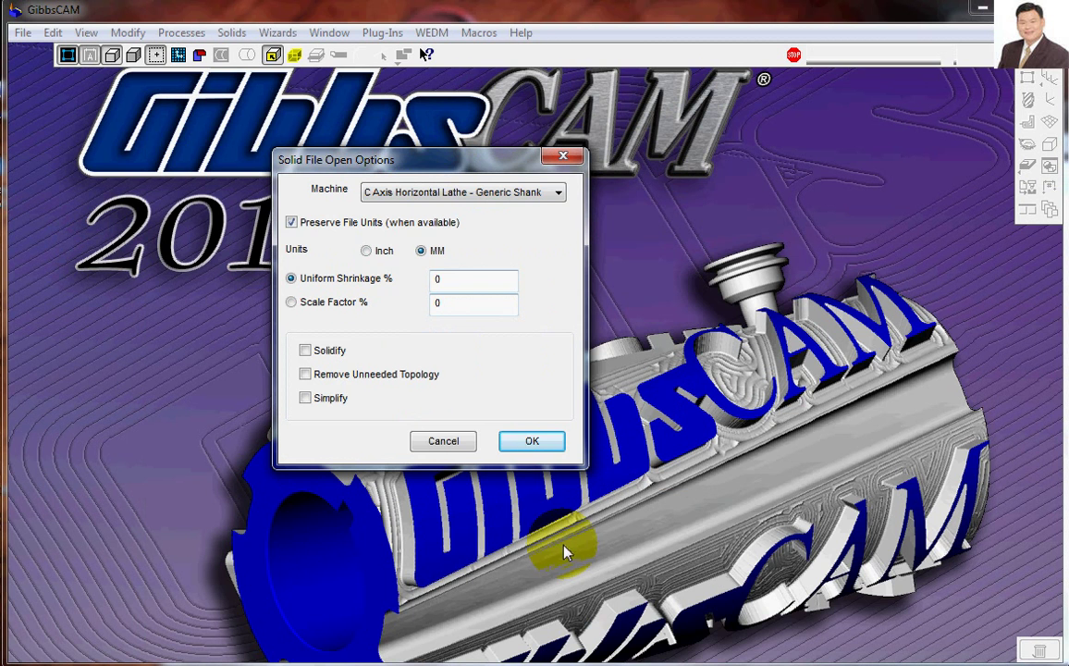
{"action": "left_click", "coordinate": [534, 442]}
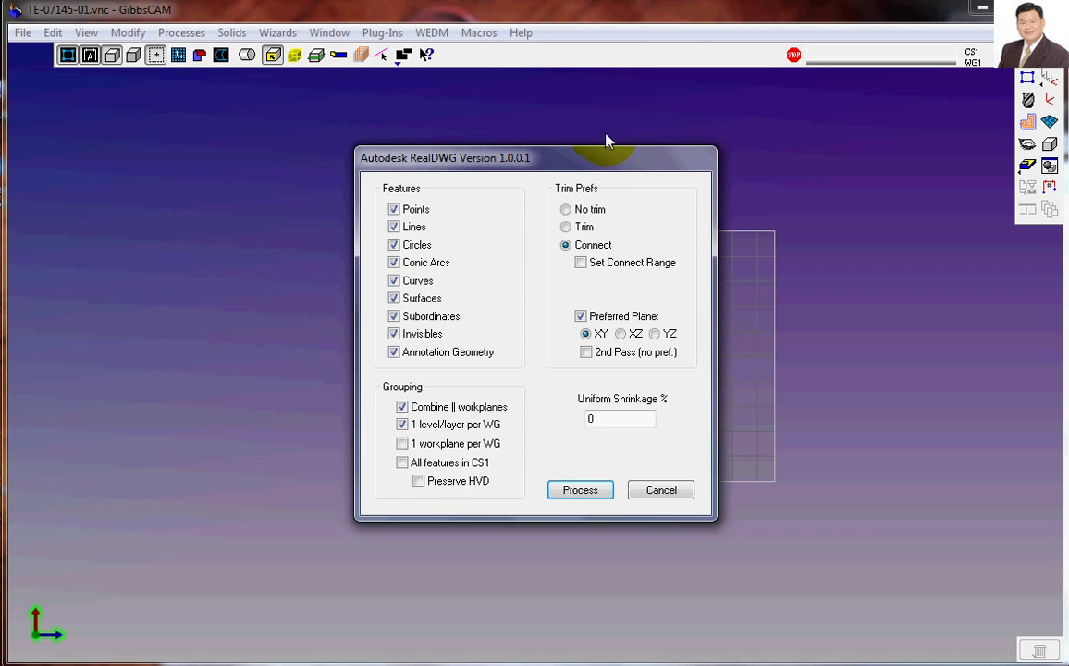
Step: Import the DWG geometry with all features enabled, Connect trimming and XY as the preferred plane
{"action": "left_click_drag", "start_coordinate": [618, 154], "coordinate": [488, 147]}
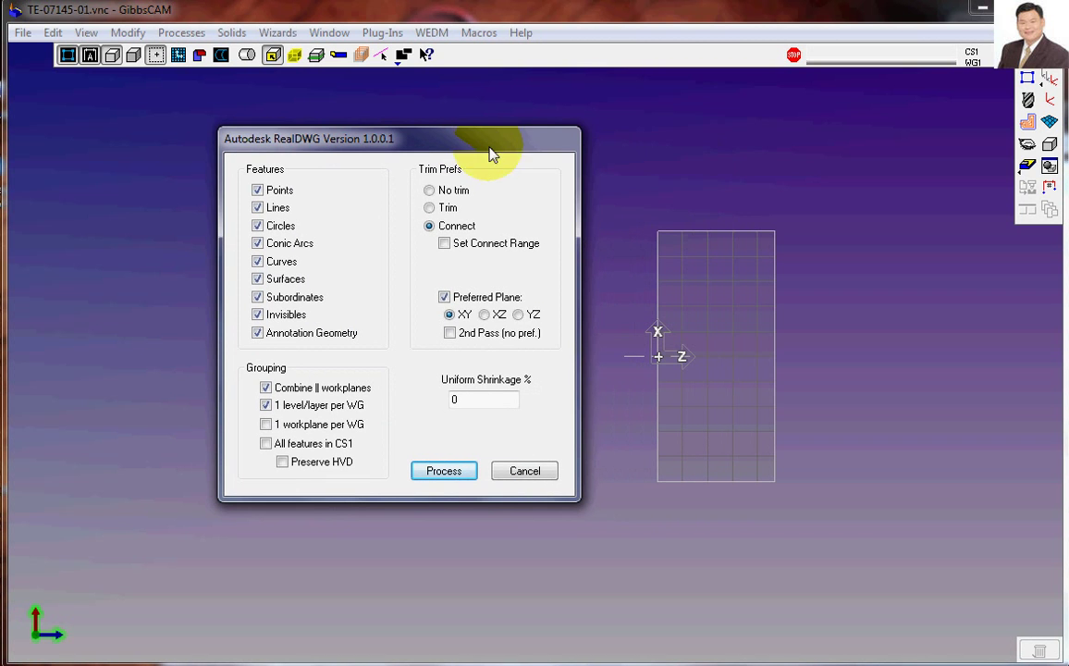
{"action": "left_click", "coordinate": [487, 315]}
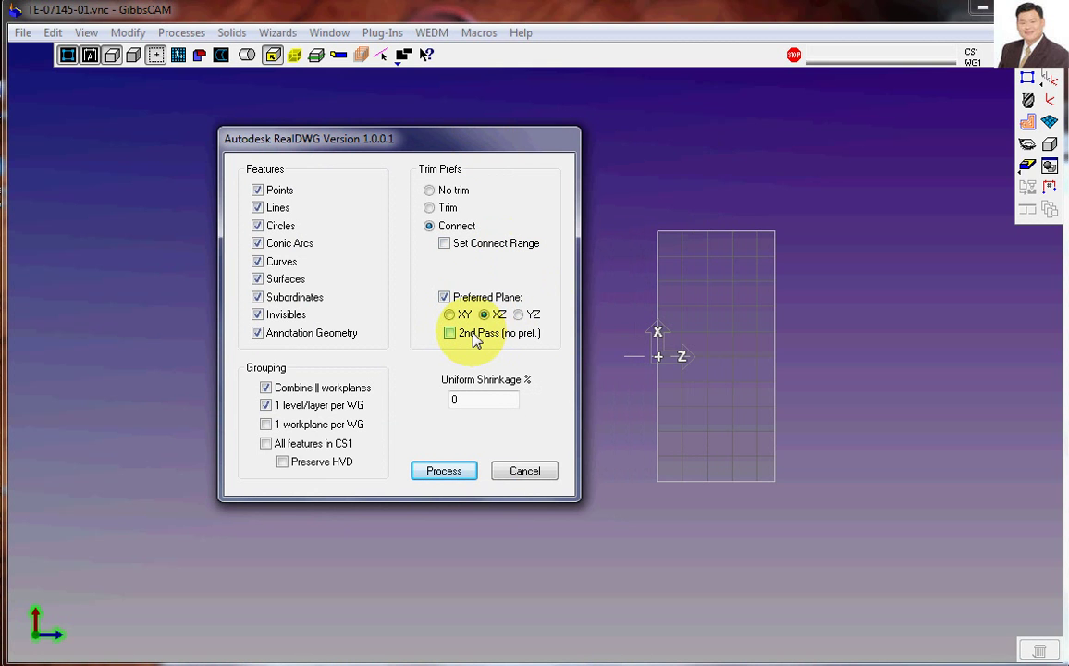
{"action": "left_click", "coordinate": [449, 315]}
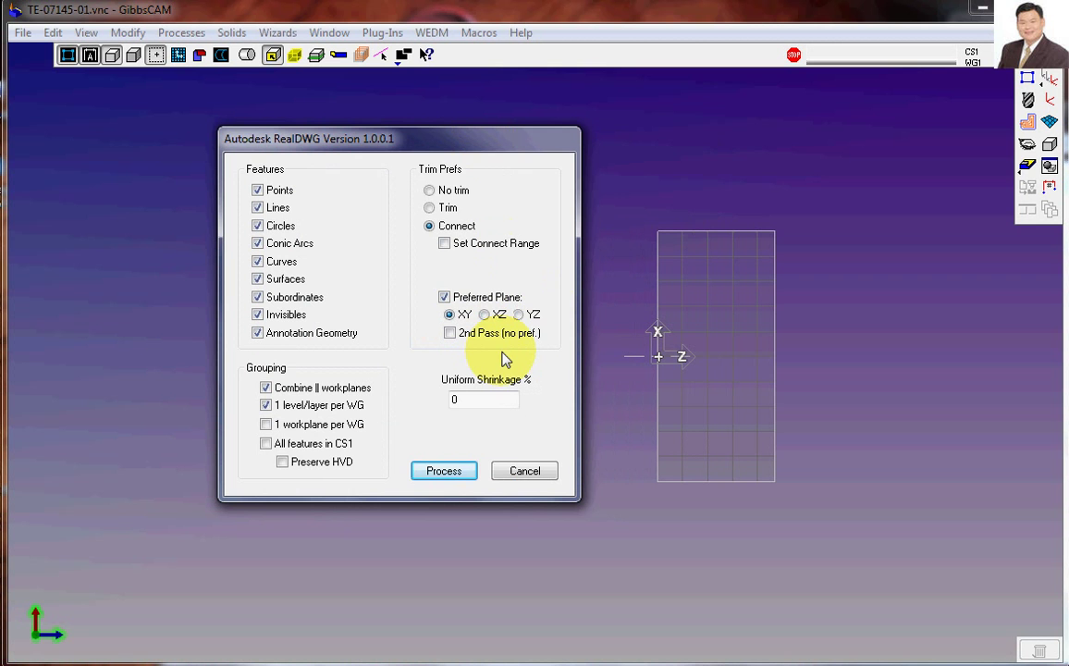
{"action": "left_click", "coordinate": [452, 474]}
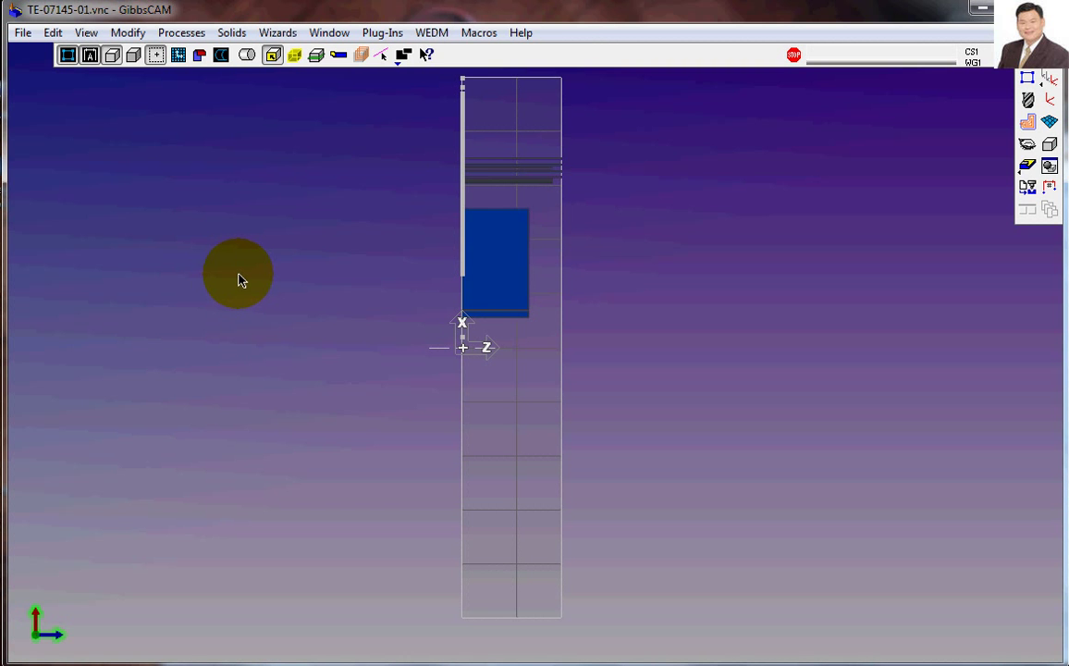
Step: Delete the large blue rectangular surfaces and the box-selected thin sheets above them
{"action": "middle_click_drag", "start_coordinate": [332, 349], "coordinate": [493, 146]}
{"action": "scroll", "coordinate": [492, 140], "scroll_direction": "up", "scroll_amount": 2}
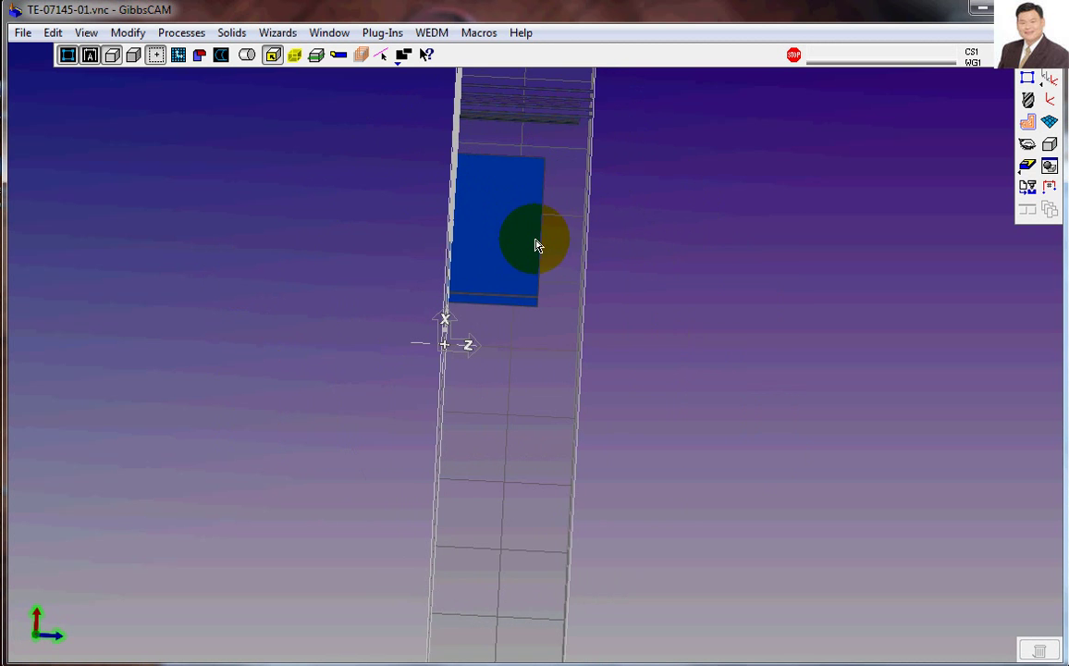
{"action": "middle_click_drag", "start_coordinate": [528, 272], "coordinate": [642, 255]}
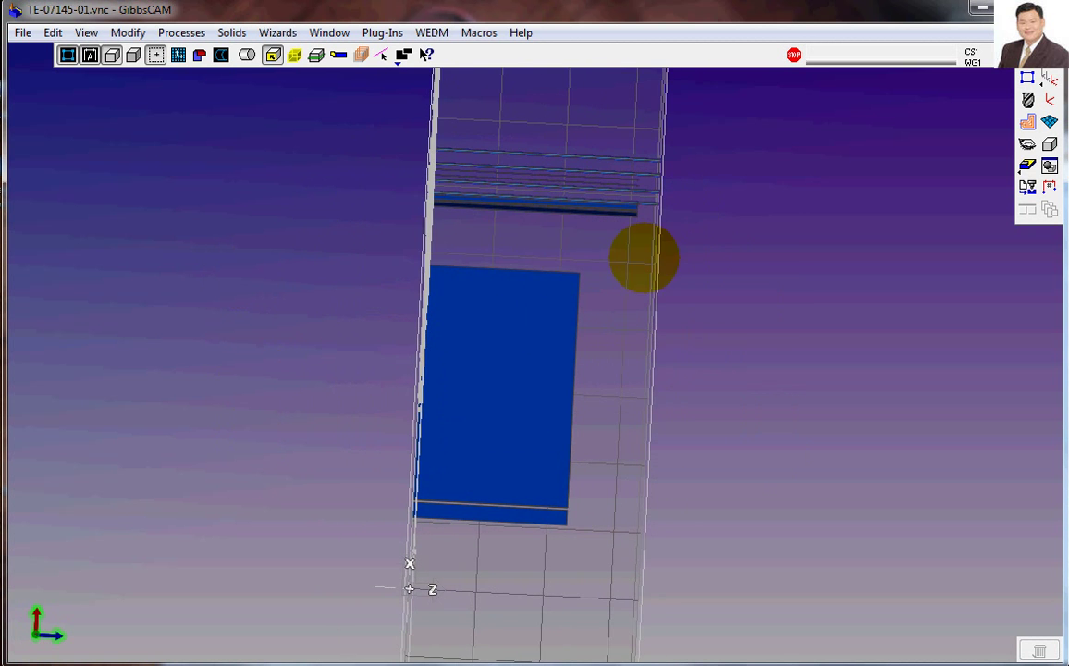
{"action": "middle_click_drag", "start_coordinate": [584, 274], "coordinate": [678, 393]}
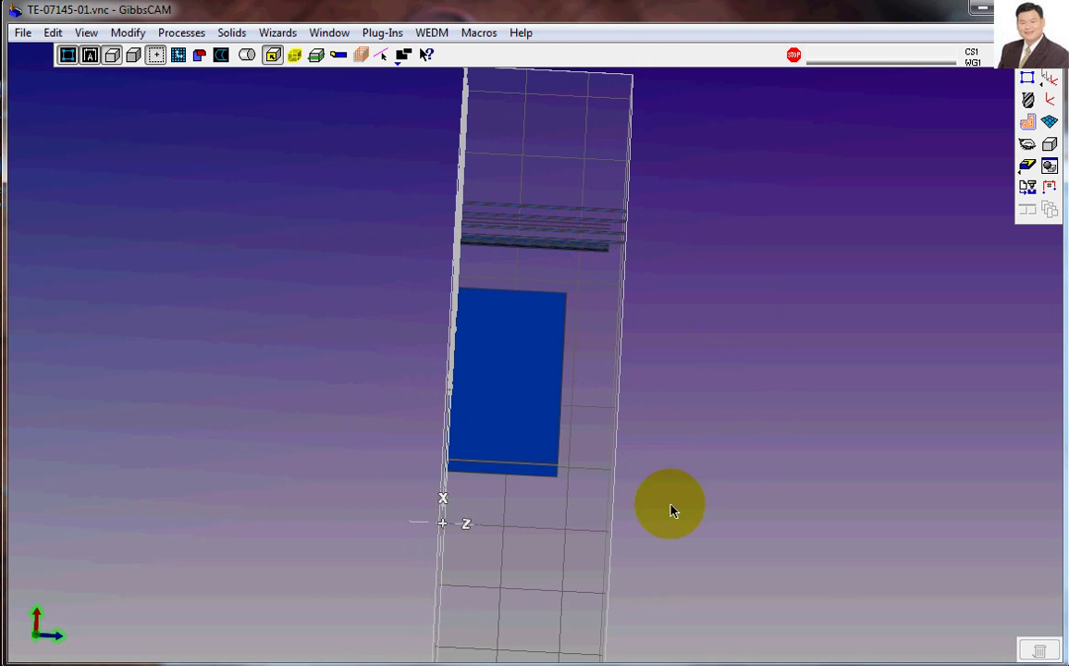
{"action": "left_click_drag", "start_coordinate": [790, 574], "coordinate": [734, 377]}
{"action": "key", "text": "Delete"}
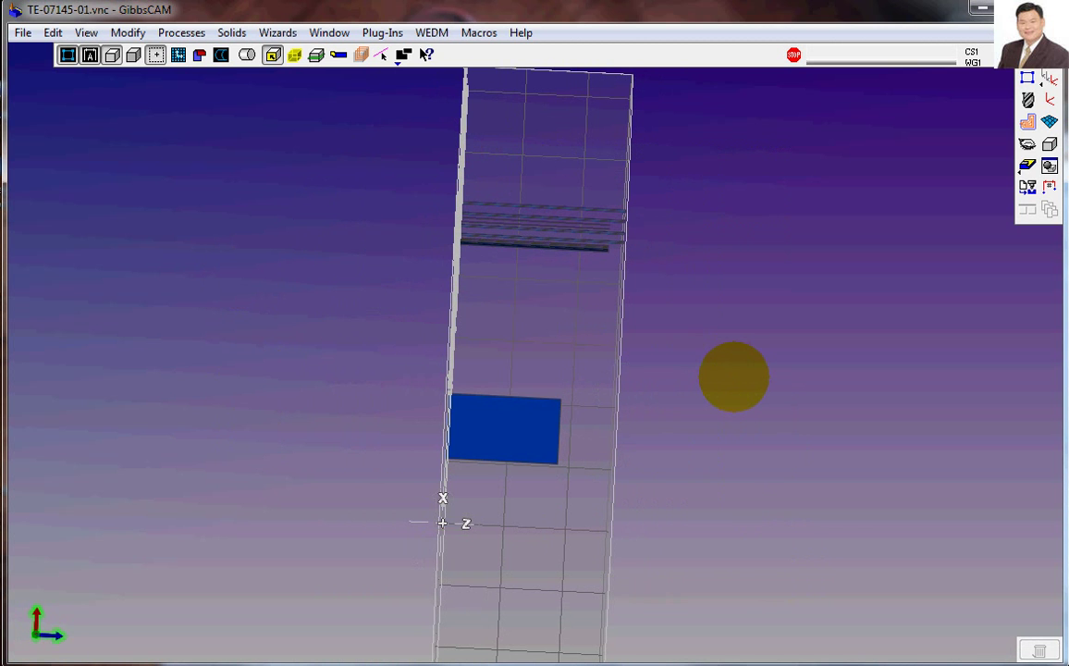
{"action": "left_click_drag", "start_coordinate": [742, 585], "coordinate": [558, 181]}
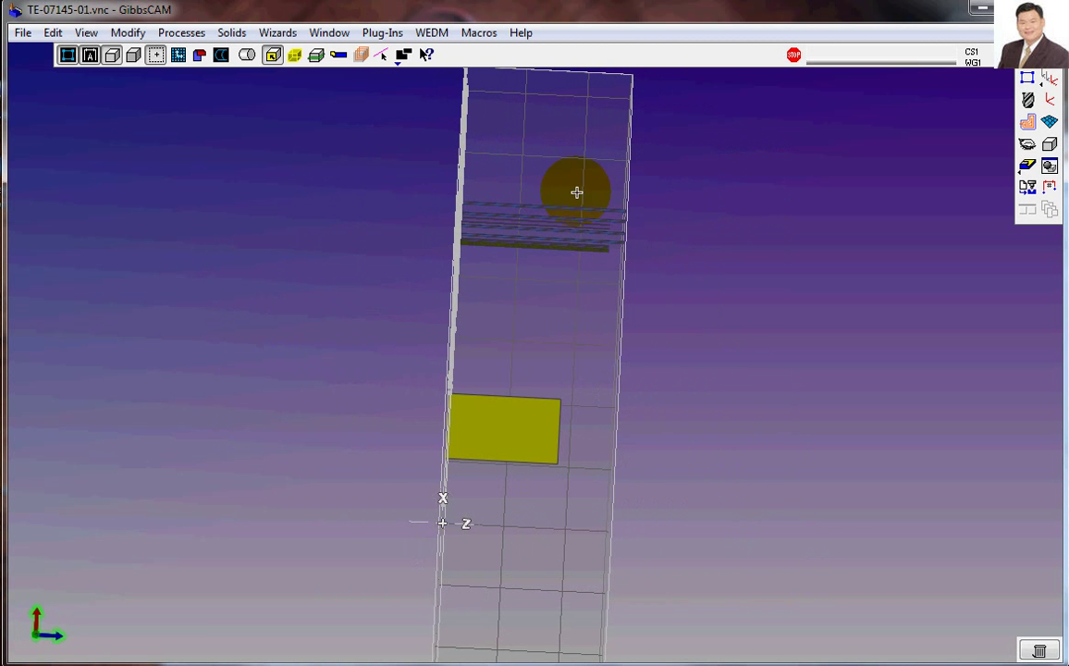
{"action": "key", "text": "Delete"}
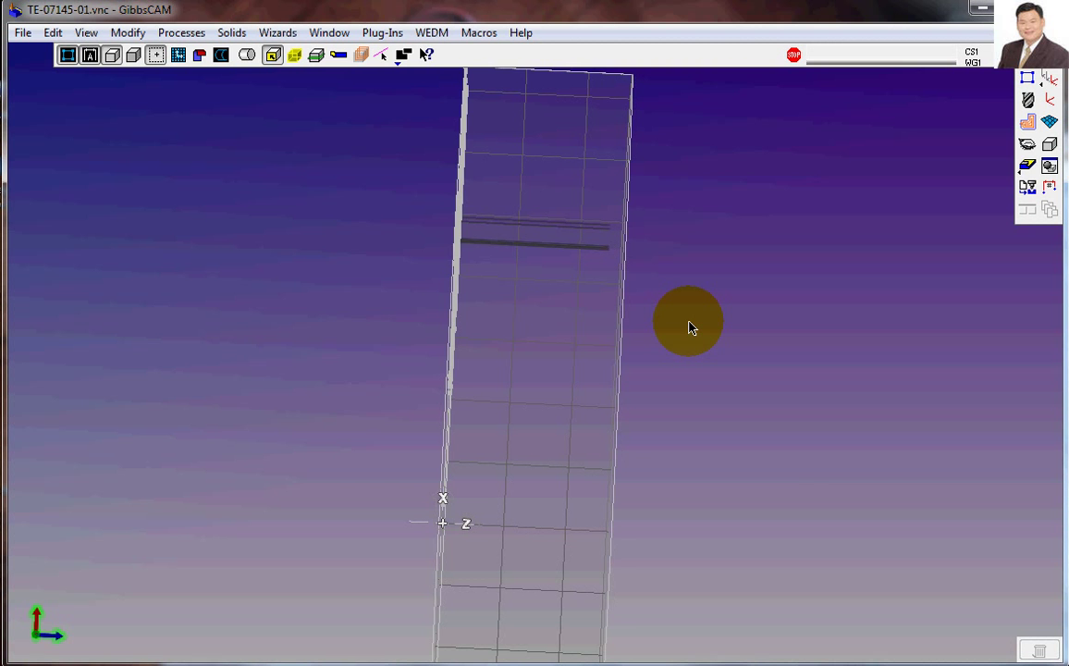
Step: Delete the remaining thin surfaces seen edge-on in the upper part of the stock grid
{"action": "middle_click_drag", "start_coordinate": [652, 301], "coordinate": [586, 183]}
{"action": "scroll", "coordinate": [586, 185], "scroll_direction": "up", "scroll_amount": 4}
{"action": "left_click_drag", "start_coordinate": [604, 275], "coordinate": [600, 229]}
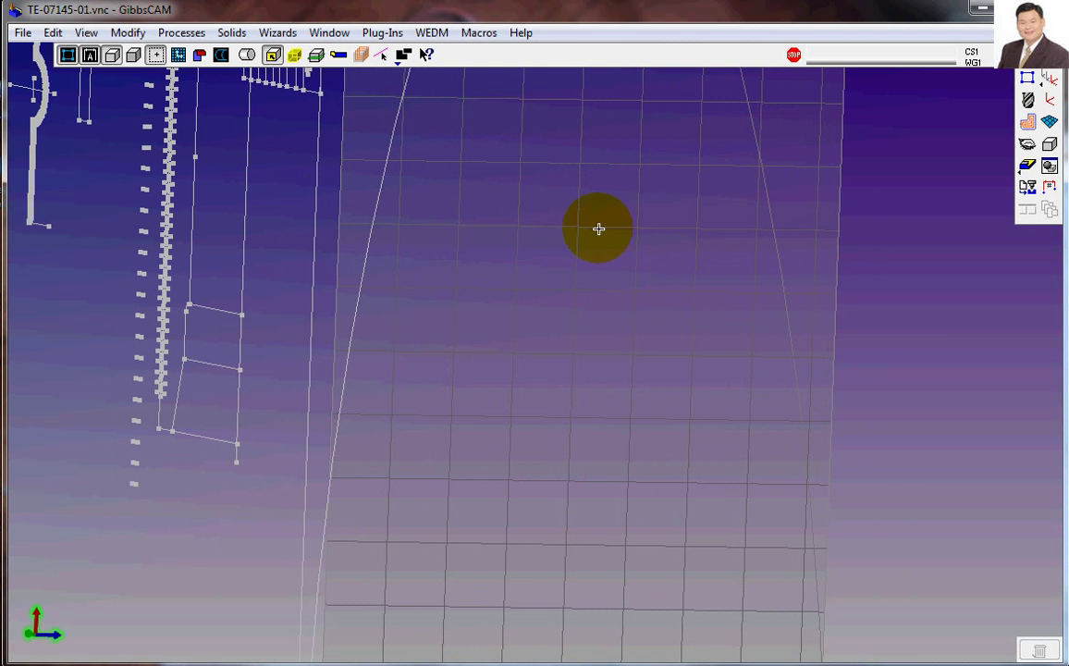
{"action": "middle_click_drag", "start_coordinate": [597, 244], "coordinate": [571, 362]}
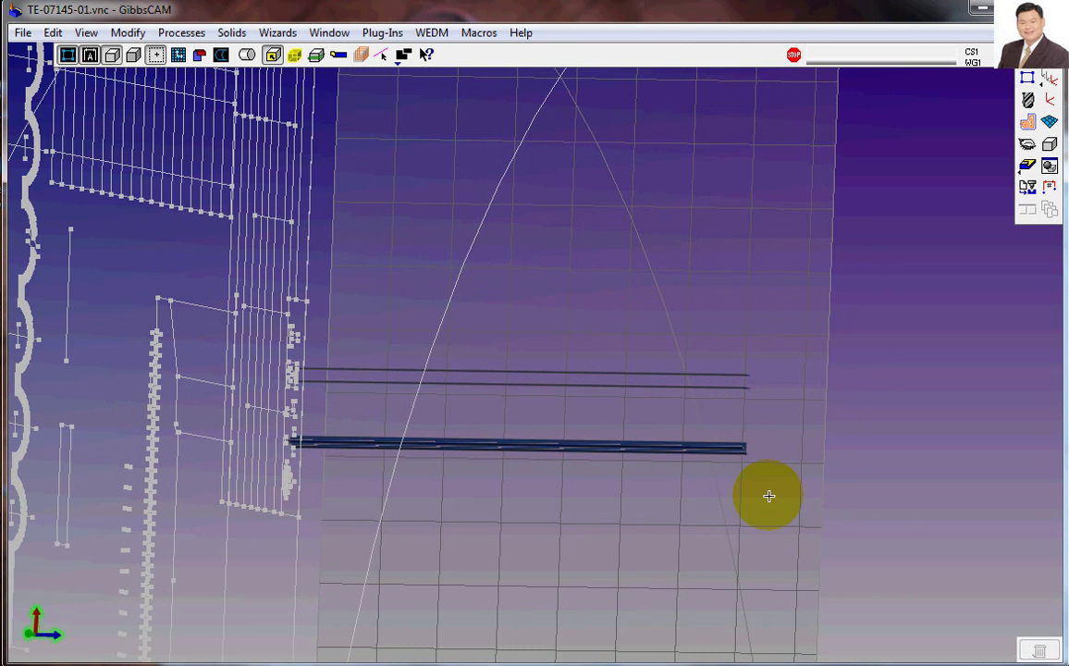
{"action": "left_click_drag", "start_coordinate": [776, 486], "coordinate": [561, 225]}
{"action": "left_click", "coordinate": [656, 445]}
{"action": "key", "text": "Delete"}
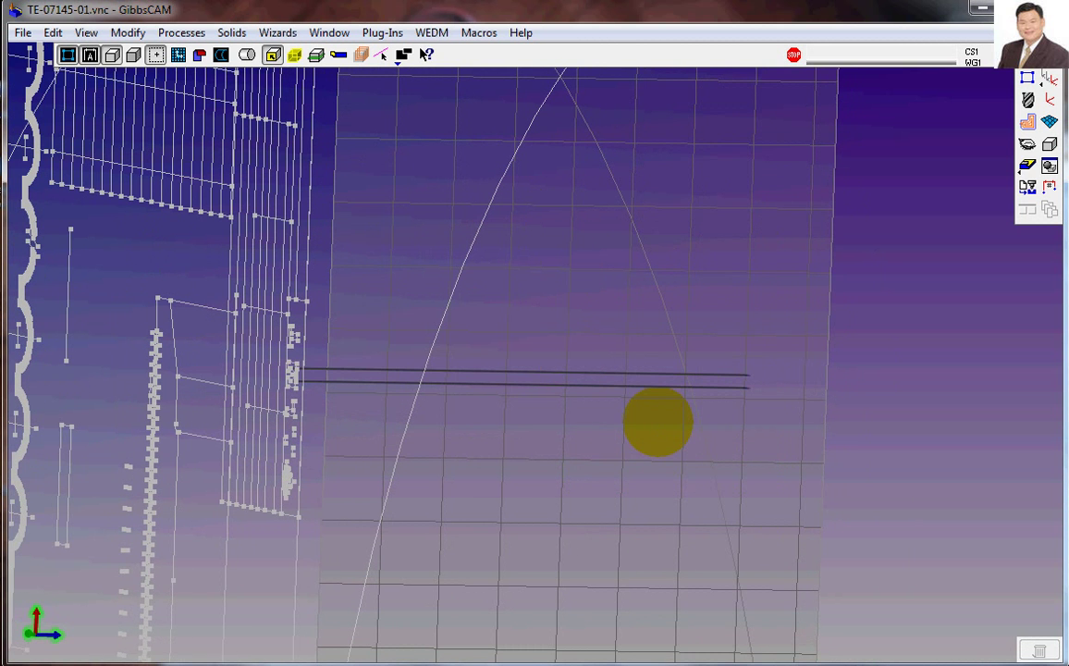
{"action": "middle_click_drag", "start_coordinate": [619, 374], "coordinate": [850, 544]}
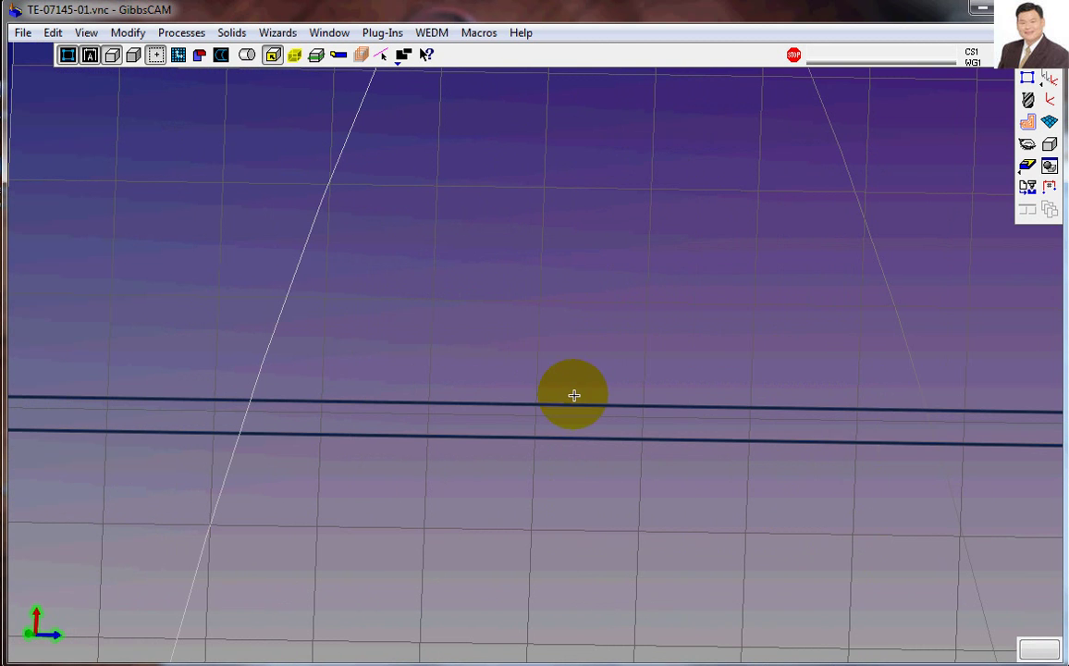
{"action": "left_click", "coordinate": [585, 406]}
{"action": "key", "text": "Delete"}
{"action": "scroll", "coordinate": [590, 407], "scroll_direction": "down", "scroll_amount": 5}
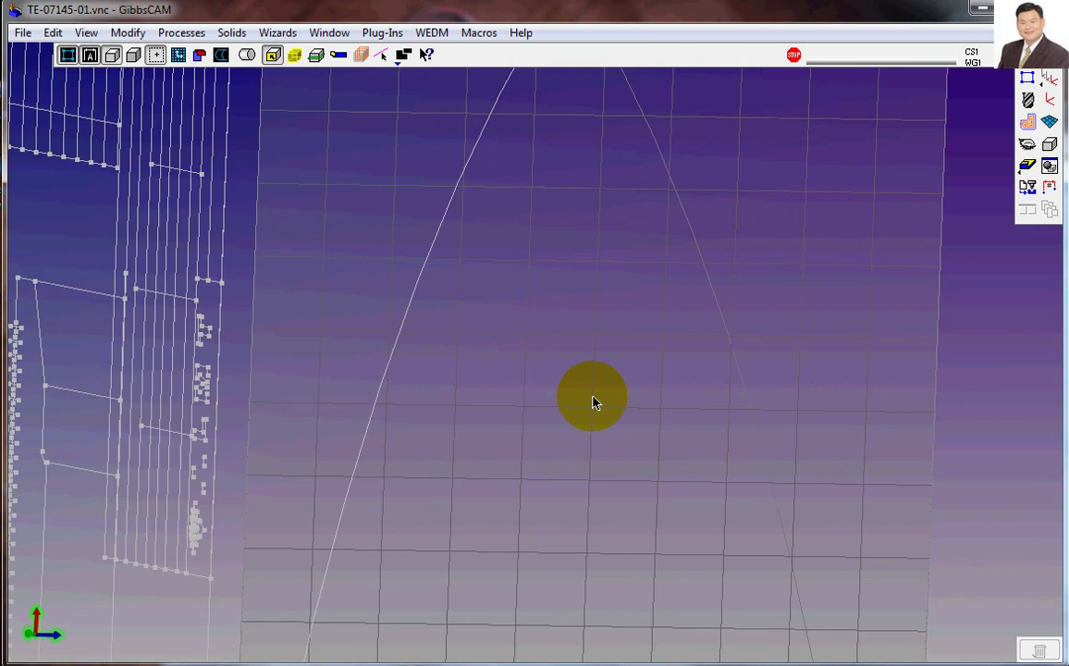
Step: Open the workgroup list and enlarge it to show every imported DXF layer beside the geometry
{"action": "middle_click_drag", "start_coordinate": [592, 441], "coordinate": [789, 310]}
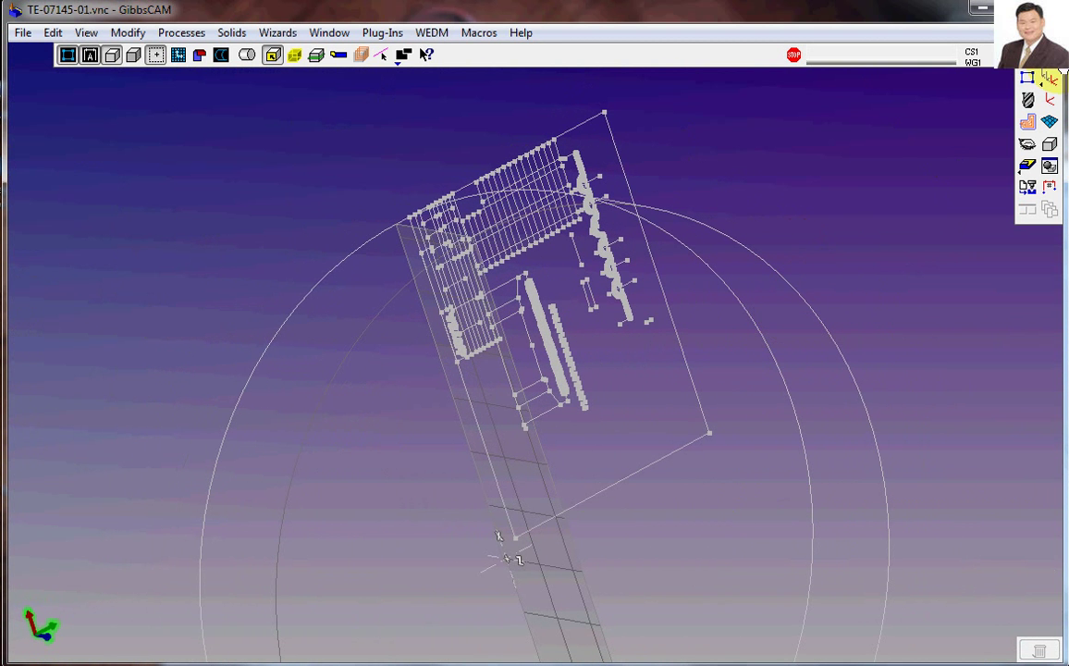
{"action": "left_click", "coordinate": [1028, 74]}
{"action": "left_click_drag", "start_coordinate": [1003, 183], "coordinate": [234, 139]}
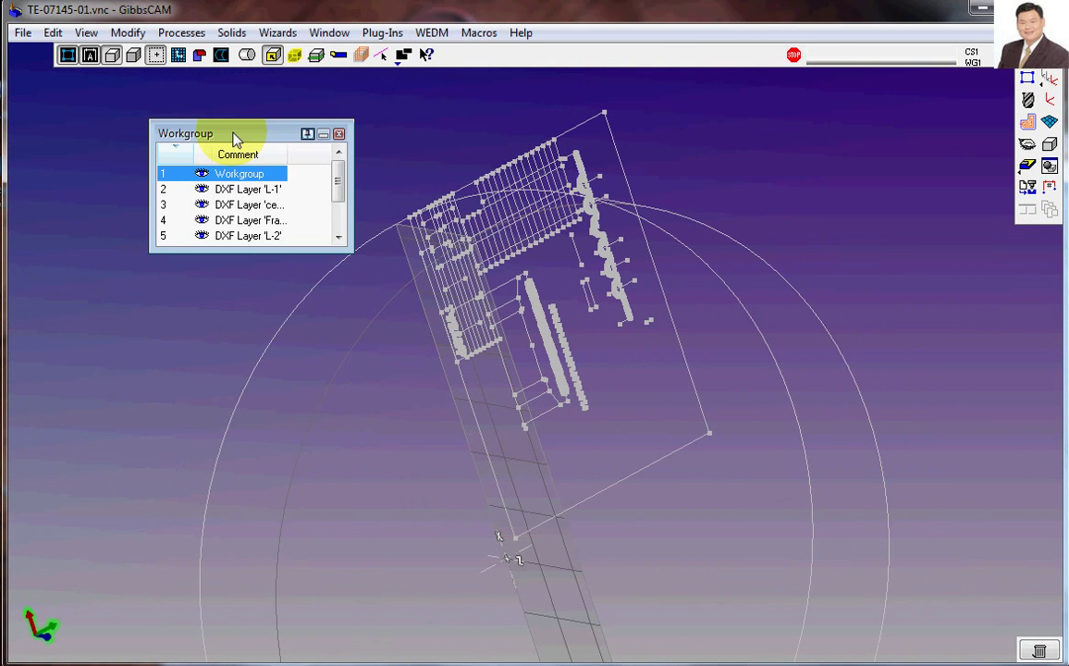
{"action": "left_click_drag", "start_coordinate": [343, 243], "coordinate": [387, 573]}
{"action": "left_click_drag", "start_coordinate": [277, 128], "coordinate": [227, 117]}
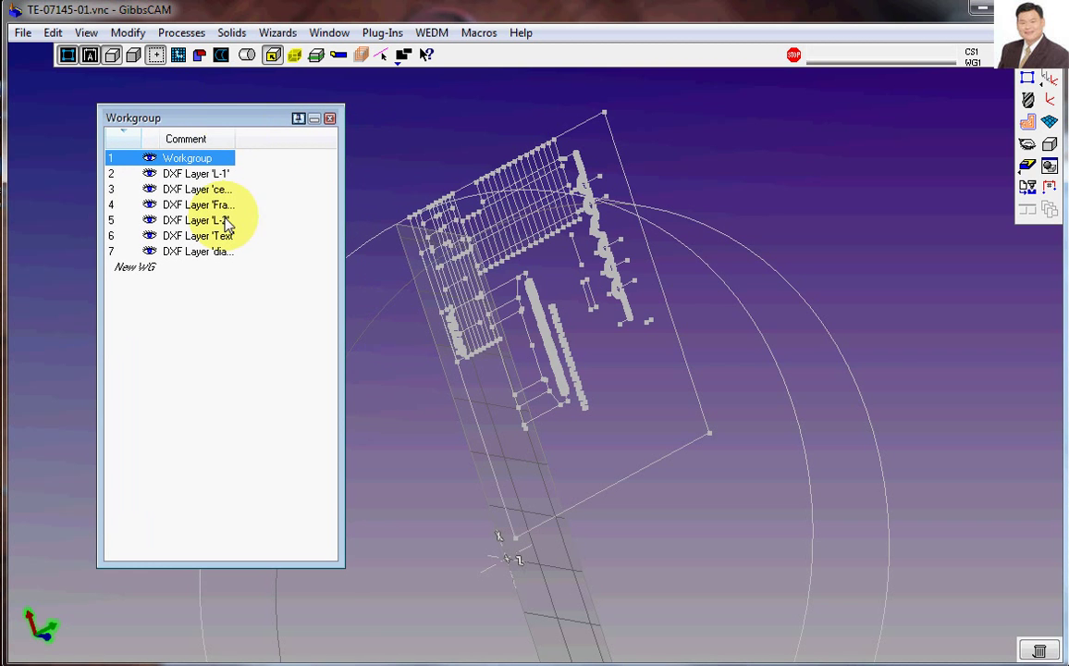
Step: Activate workgroups 2 to 7 one after another to examine which geometry each DXF layer holds
{"action": "left_click", "coordinate": [199, 173]}
{"action": "left_click", "coordinate": [198, 190]}
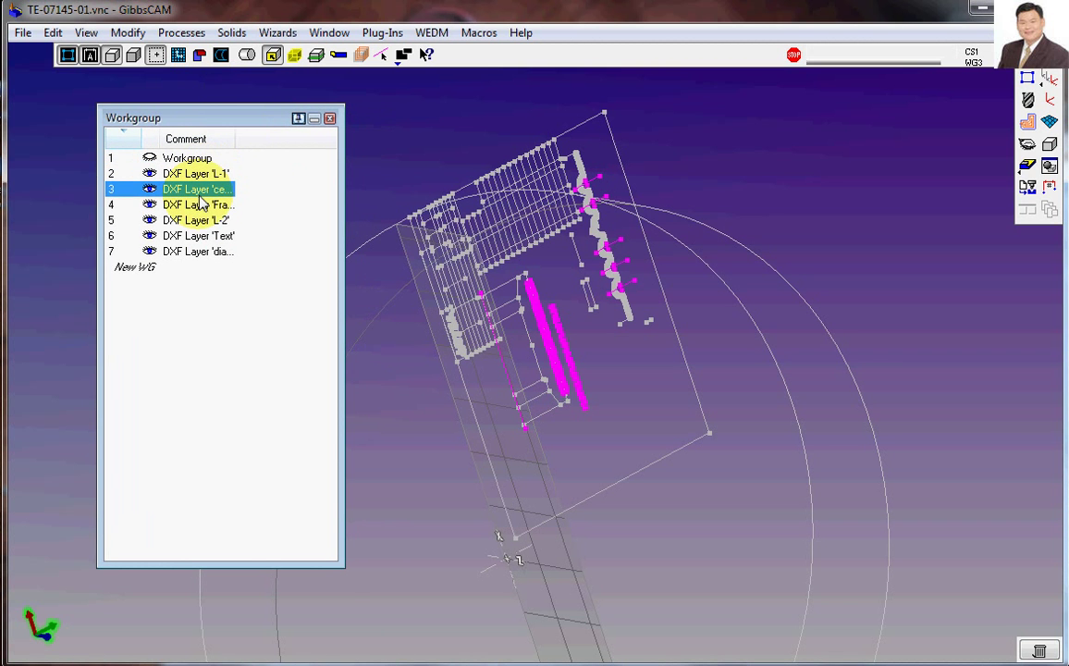
{"action": "left_click", "coordinate": [199, 205]}
{"action": "left_click", "coordinate": [199, 220]}
{"action": "left_click", "coordinate": [199, 236]}
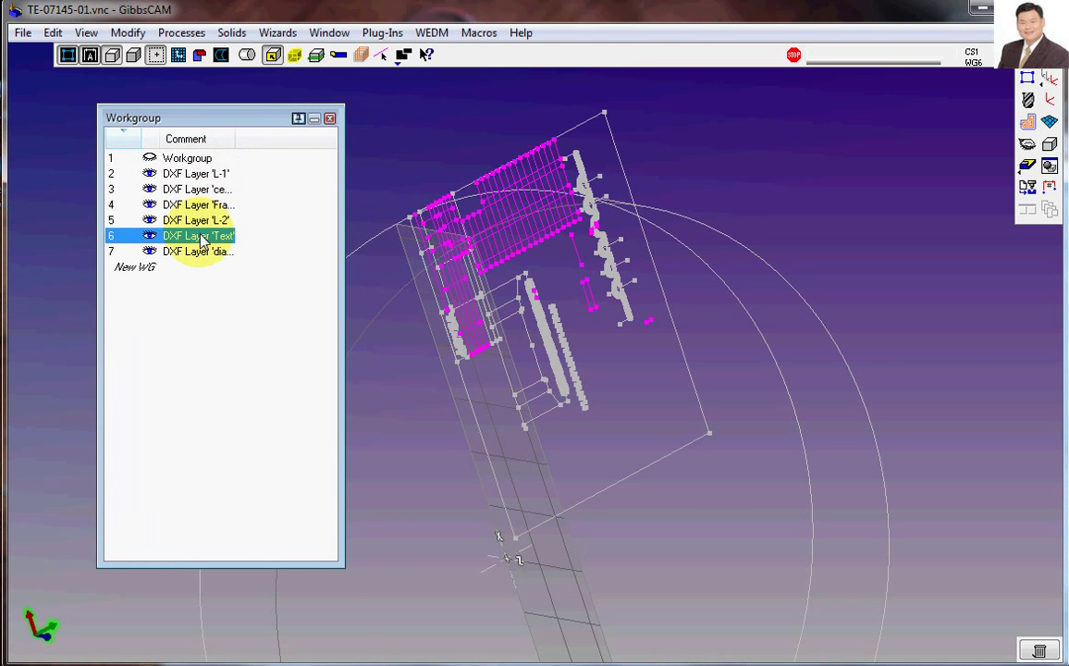
{"action": "left_click", "coordinate": [199, 251]}
{"action": "left_click", "coordinate": [180, 237]}
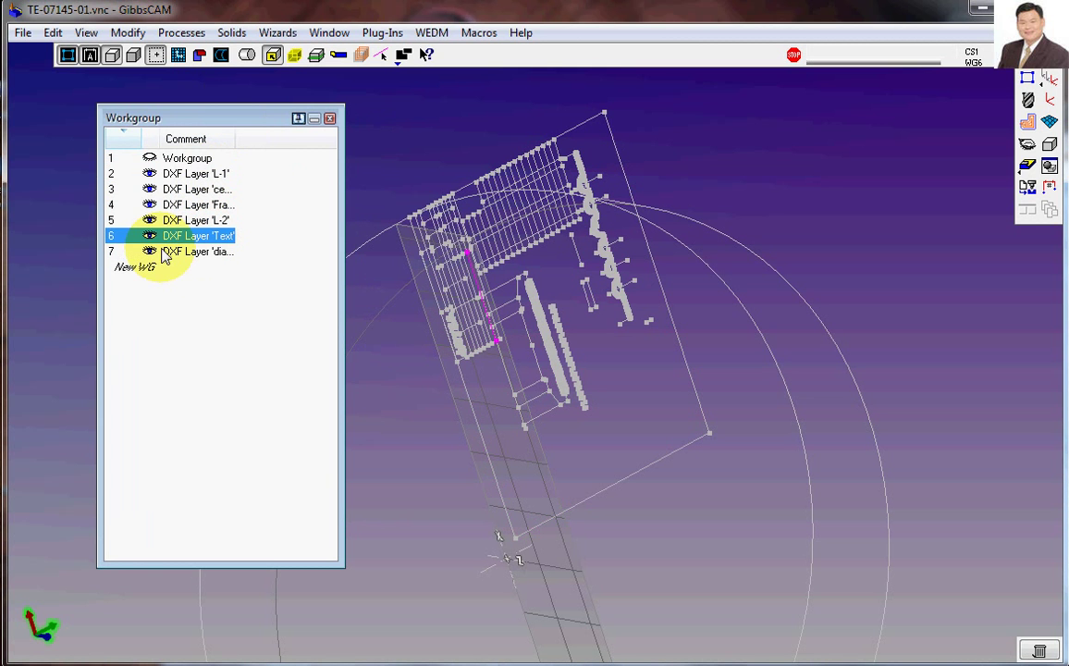
Step: Make workgroup 1 active and hide the DXF layers 'dia...', 'L-2', 'Text' and 'Fra...'
{"action": "left_click", "coordinate": [149, 250]}
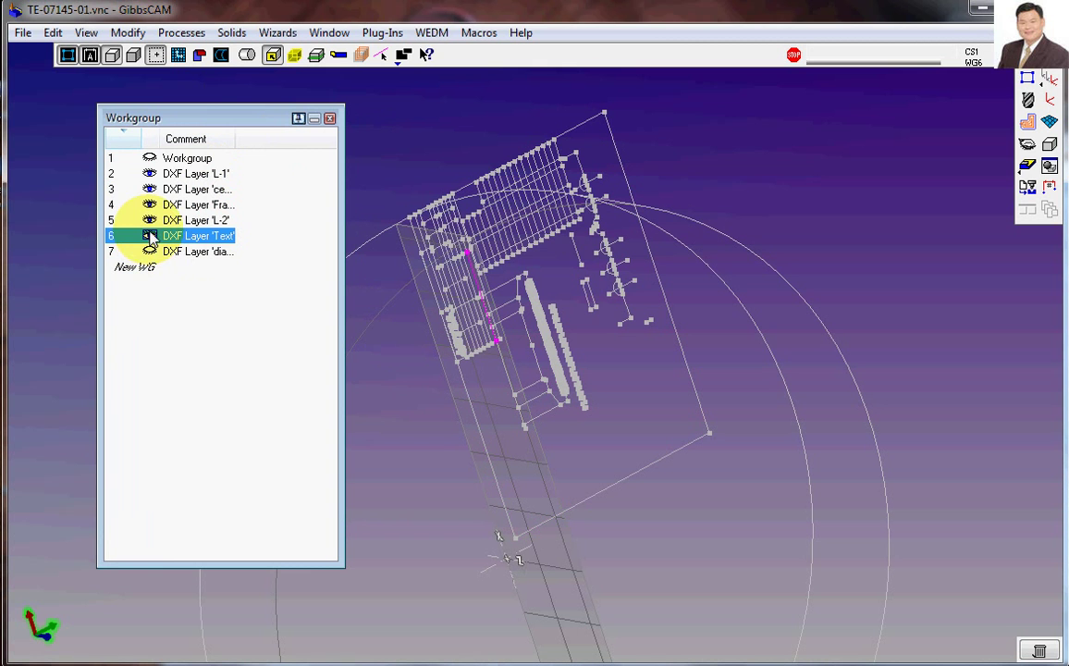
{"action": "left_click", "coordinate": [149, 220]}
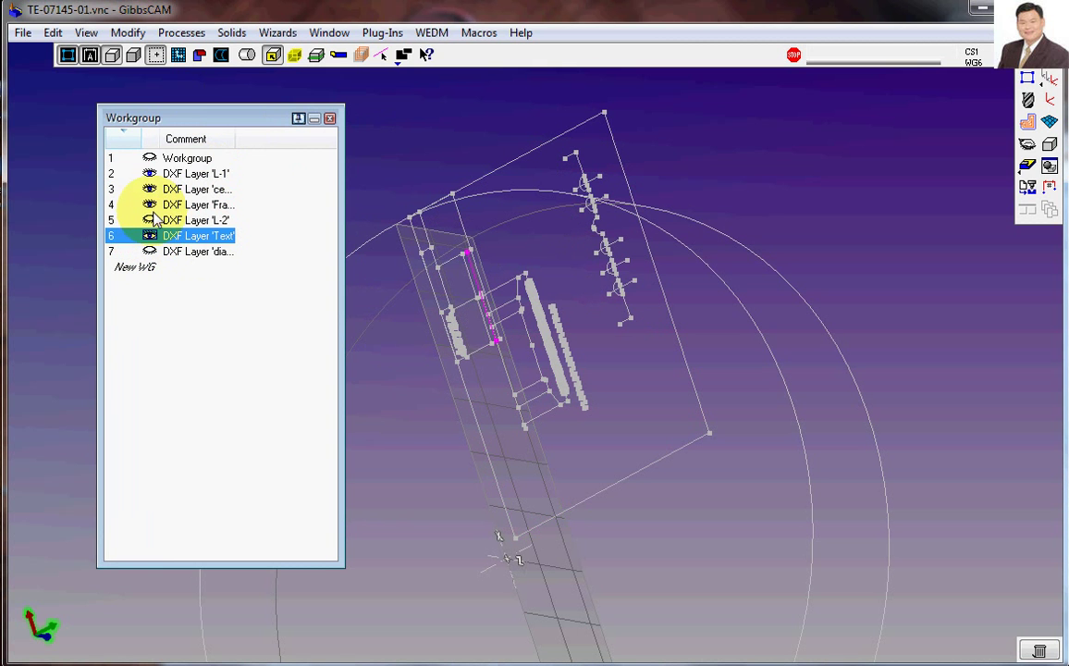
{"action": "left_click", "coordinate": [150, 158]}
{"action": "left_click", "coordinate": [149, 235]}
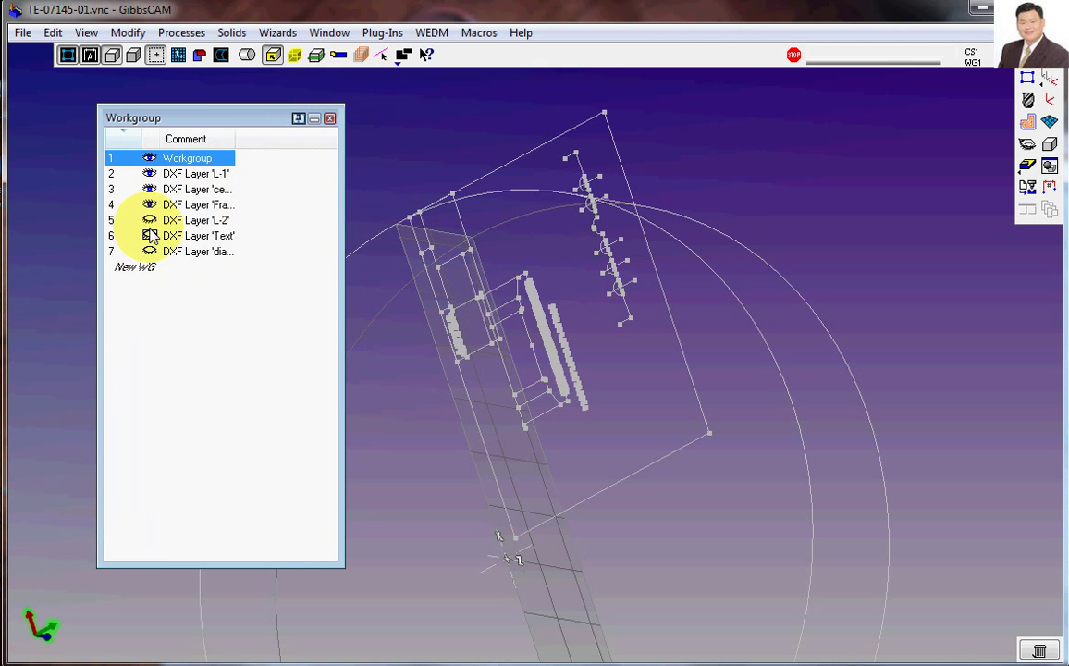
{"action": "left_click", "coordinate": [149, 206]}
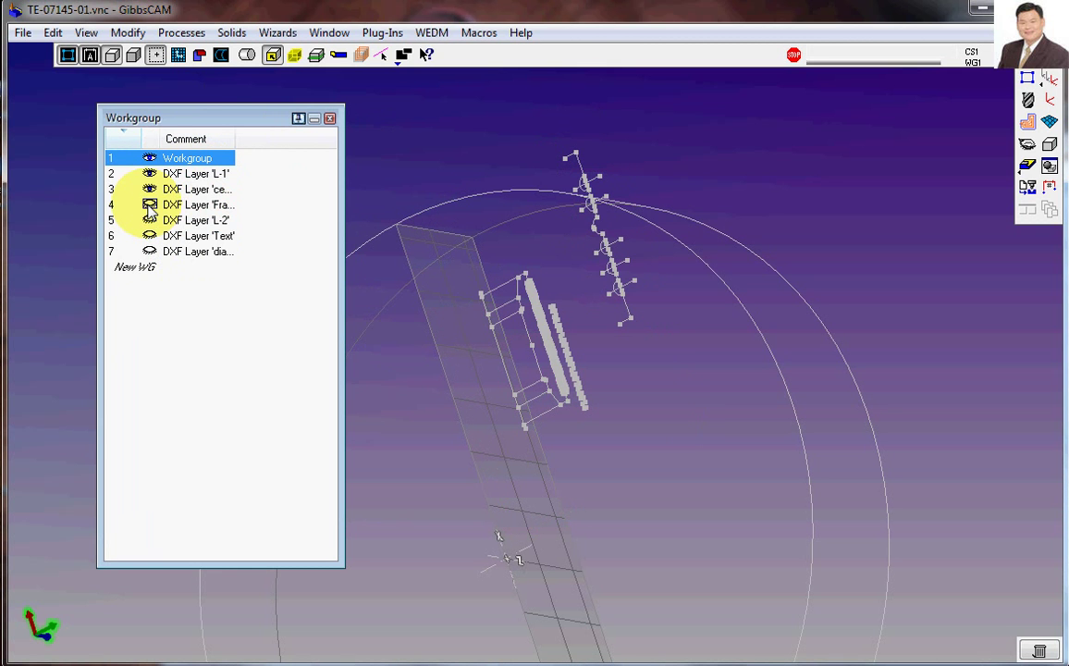
Step: Check the DXF layer 'ce...' geometry, reactivate workgroup 1 and hide that layer
{"action": "left_click", "coordinate": [184, 190]}
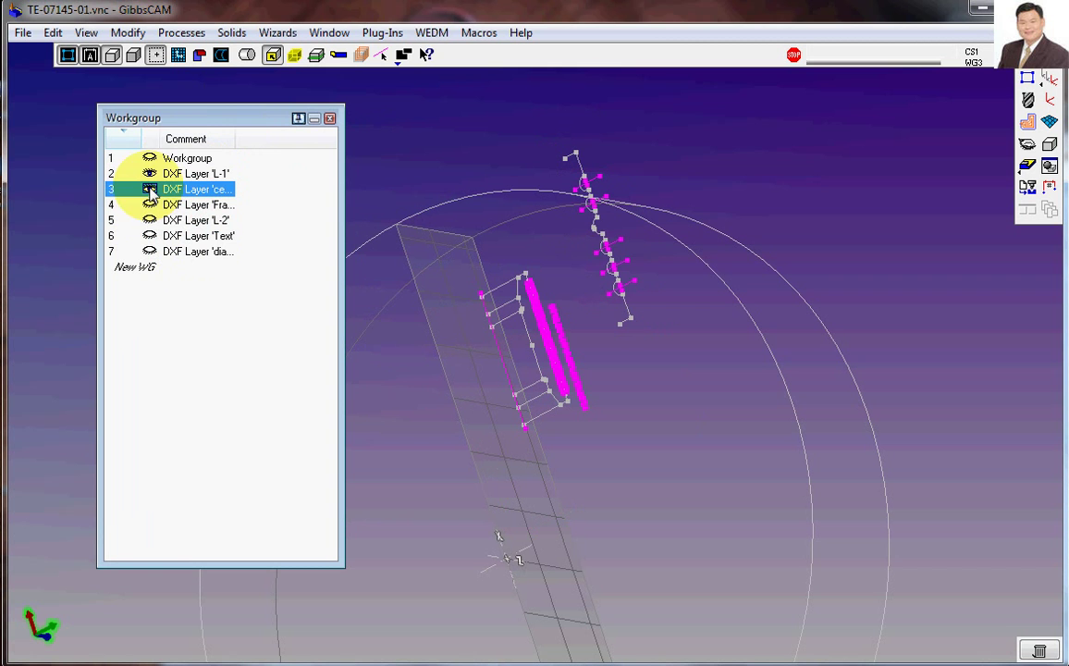
{"action": "left_click", "coordinate": [181, 158]}
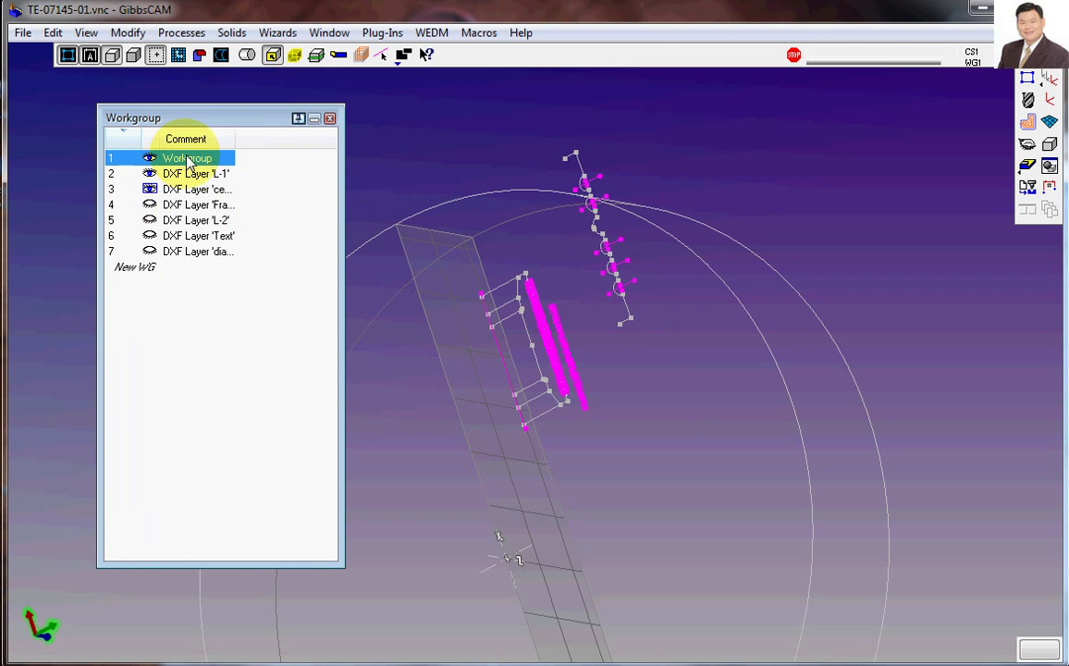
{"action": "left_click", "coordinate": [150, 189]}
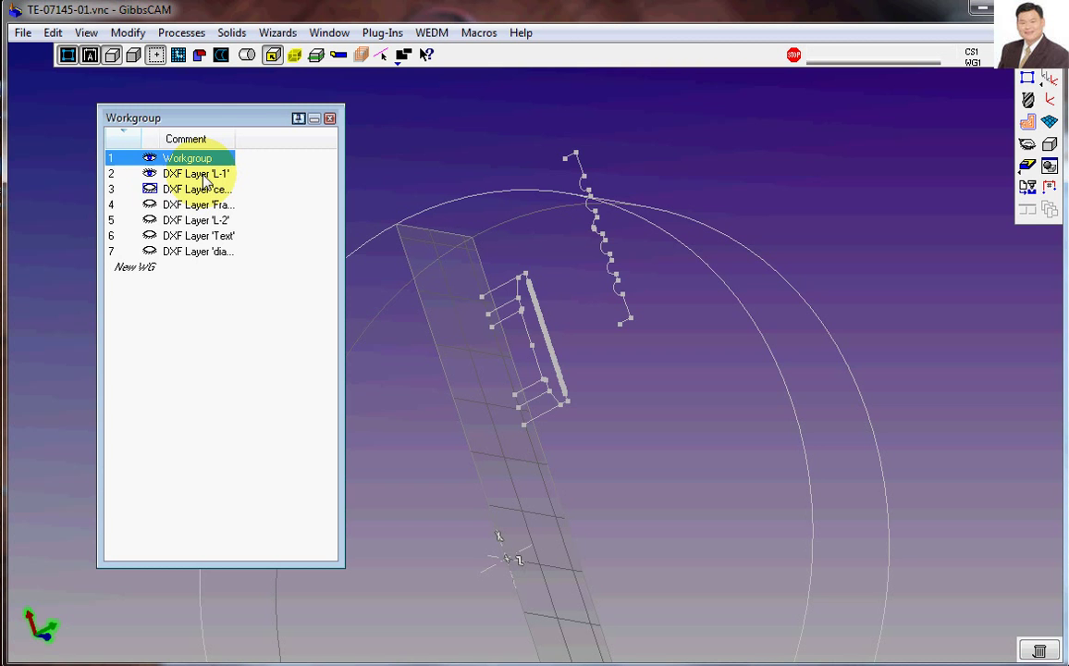
Step: Check the geometry on DXF layer 'L-1', return to workgroup 1 and close the workgroup list
{"action": "left_click", "coordinate": [205, 176]}
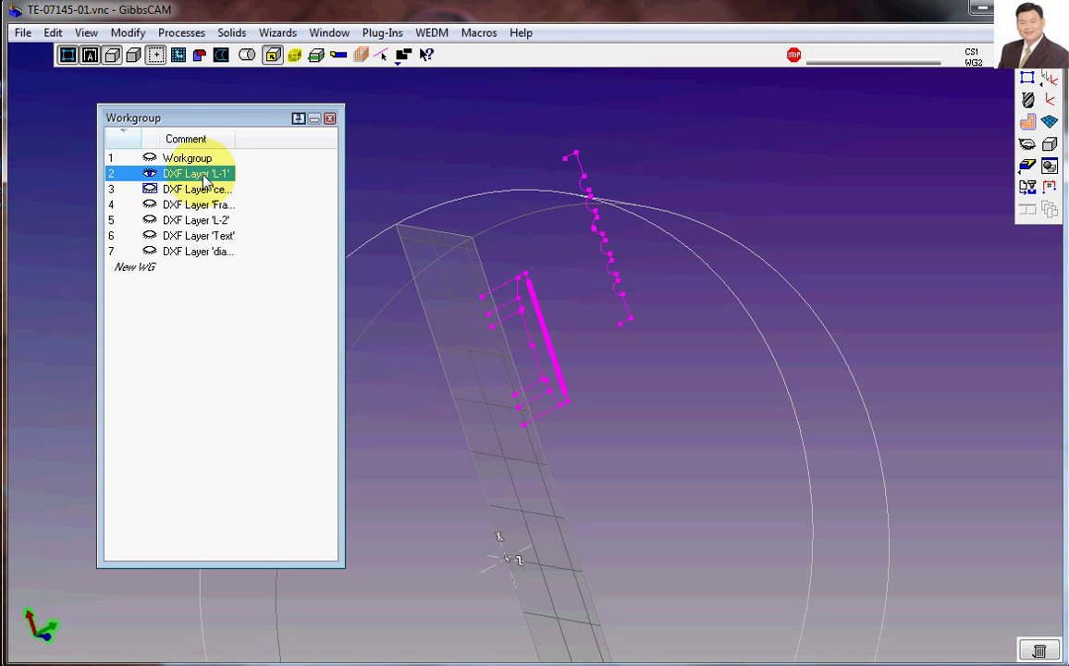
{"action": "left_click", "coordinate": [190, 158]}
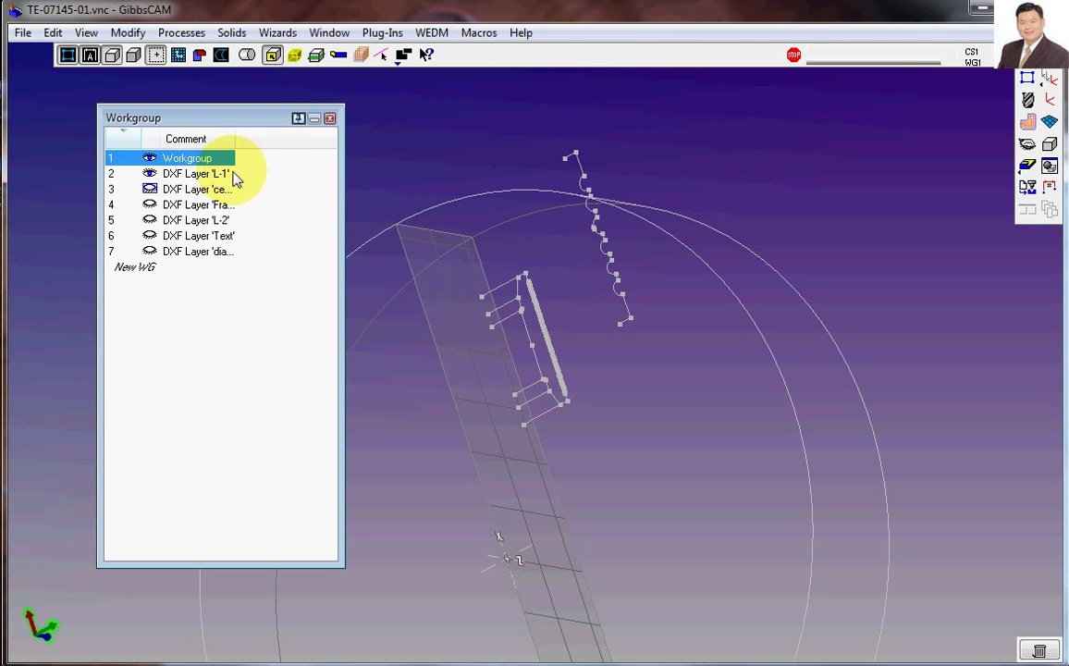
{"action": "left_click", "coordinate": [329, 119]}
{"action": "middle_click_drag", "start_coordinate": [353, 226], "coordinate": [650, 140]}
{"action": "scroll", "coordinate": [511, 375], "scroll_direction": "up", "scroll_amount": 3}
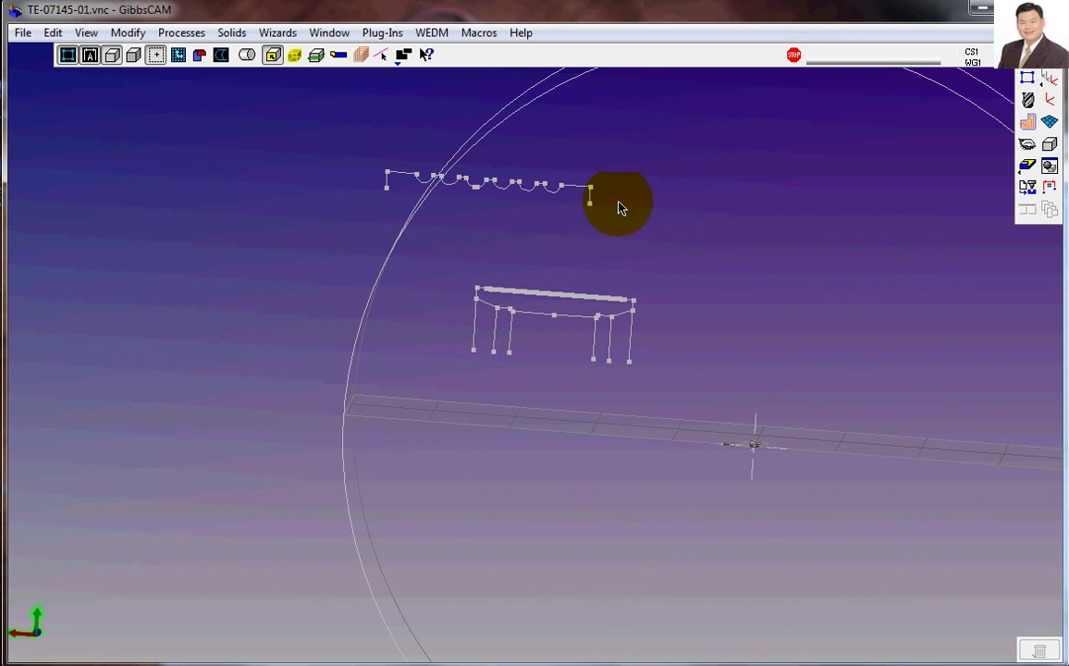
Step: Reopen the workgroup list and create a new workgroup 8
{"action": "left_click", "coordinate": [1049, 78]}
{"action": "left_click_drag", "start_coordinate": [226, 119], "coordinate": [192, 119]}
{"action": "left_click", "coordinate": [88, 270]}
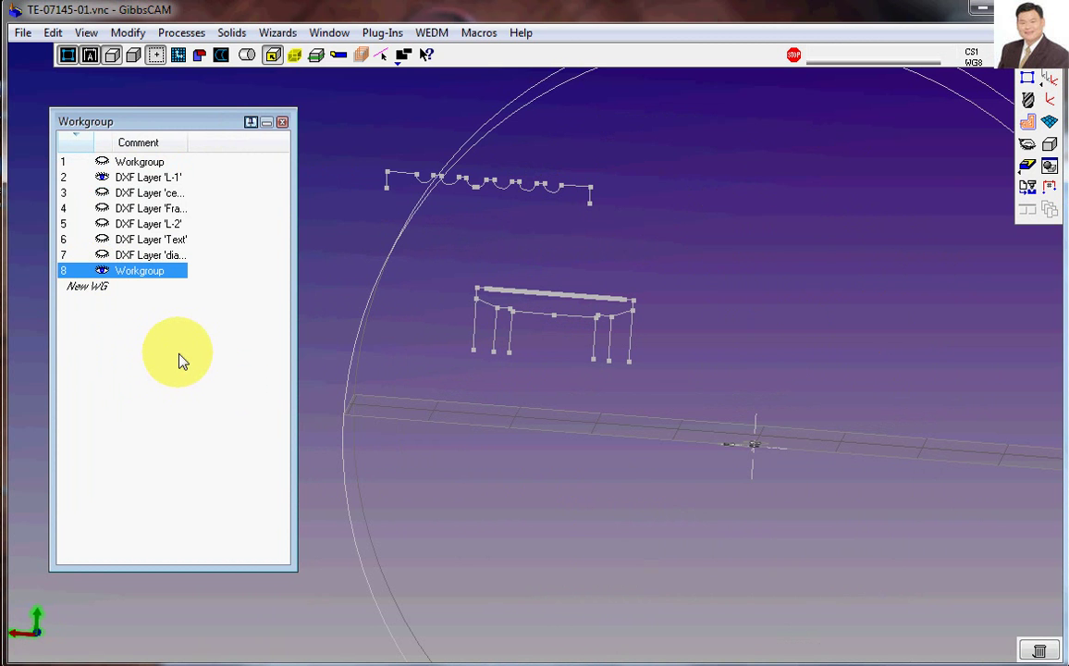
Step: Activate DXF layer 'L-1' and copy its upper scalloped profile geometry
{"action": "mouse_move", "coordinate": [374, 160]}
{"action": "left_mouse_down"}
{"action": "mouse_move", "coordinate": [587, 232]}
{"action": "mouse_move", "coordinate": [672, 242]}
{"action": "left_mouse_up"}
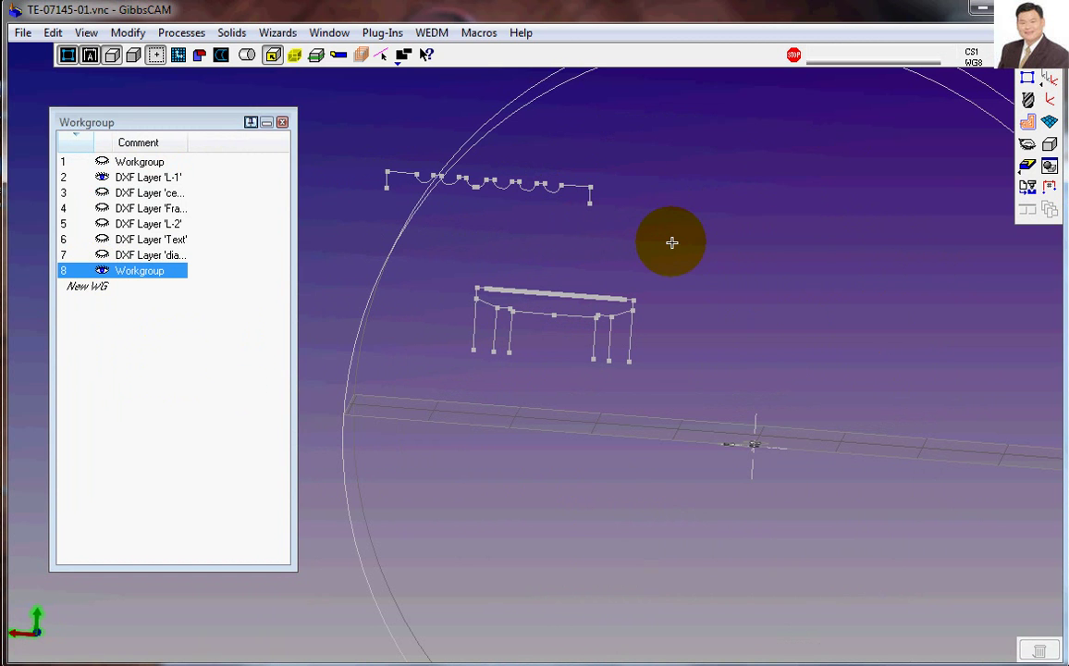
{"action": "left_click", "coordinate": [166, 179]}
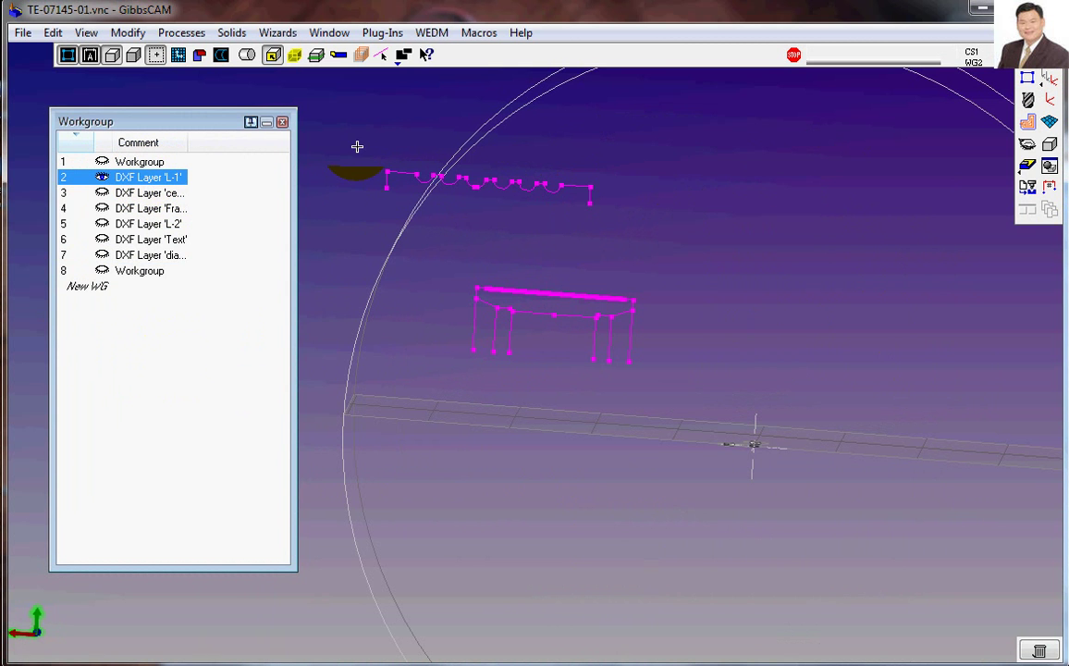
{"action": "left_click_drag", "start_coordinate": [357, 146], "coordinate": [657, 235]}
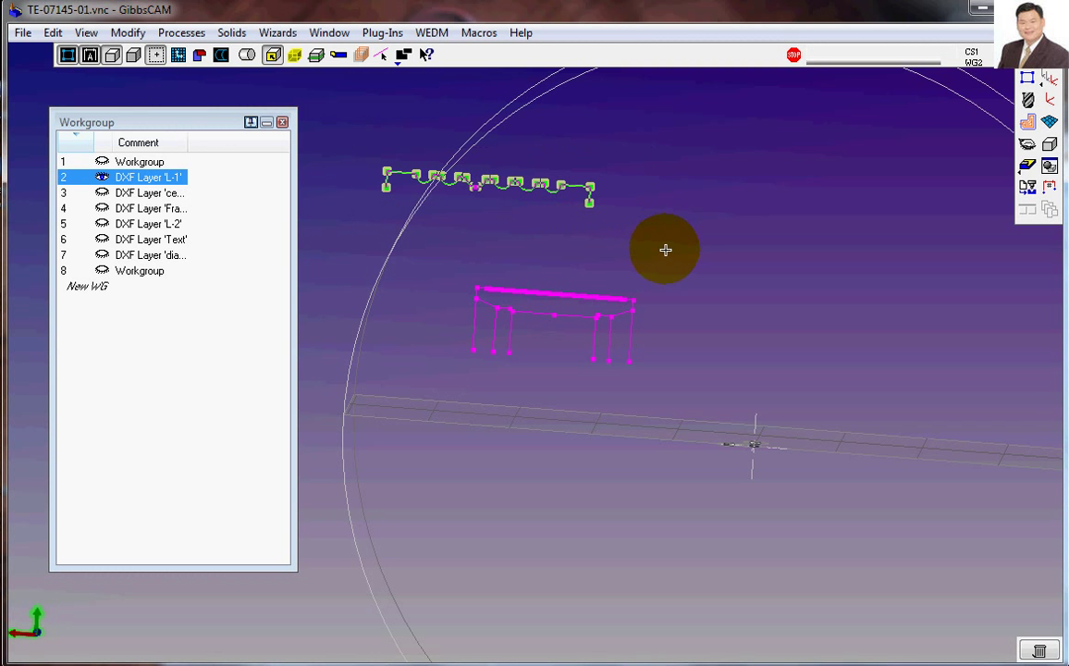
{"action": "left_click", "coordinate": [54, 34]}
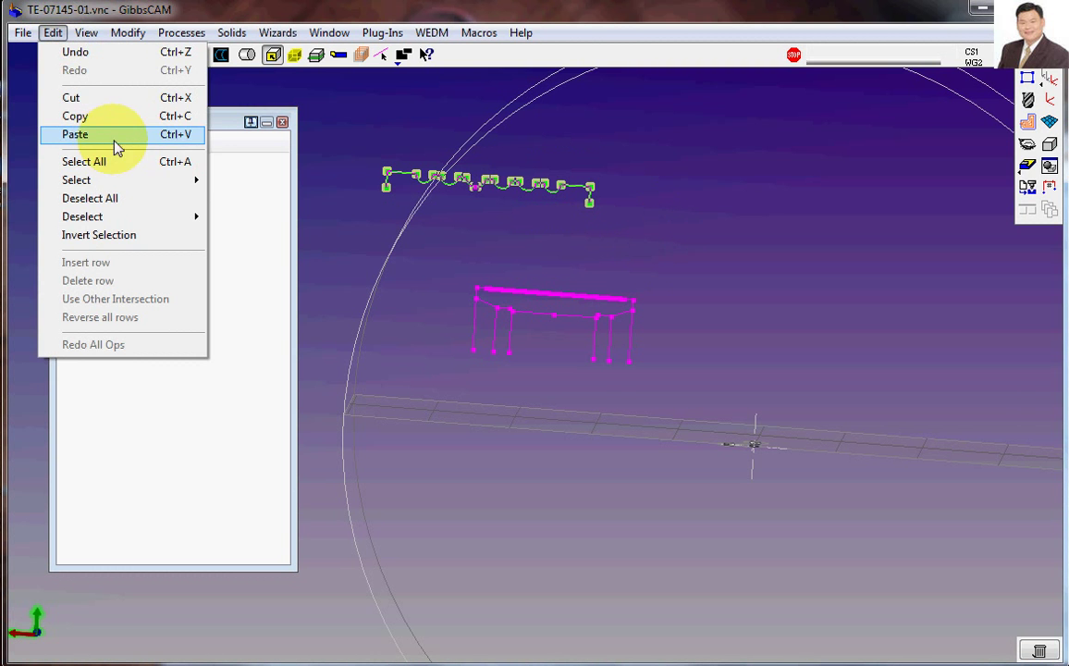
{"action": "left_click", "coordinate": [92, 118]}
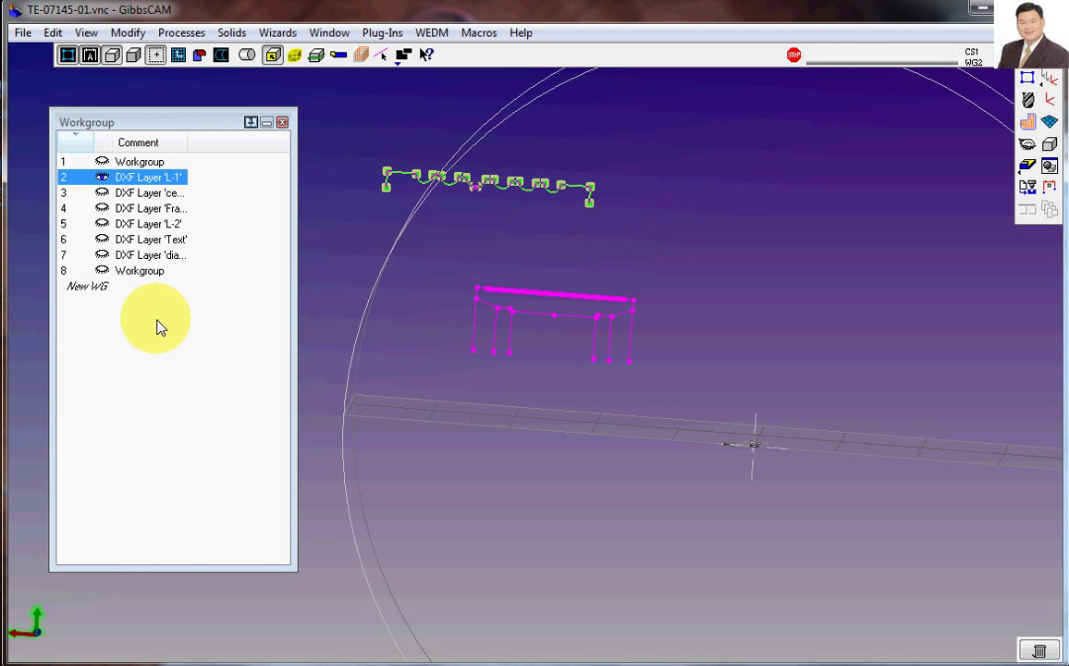
Step: Paste the copied profile into workgroup 8 and clear the selection
{"action": "left_click", "coordinate": [139, 271]}
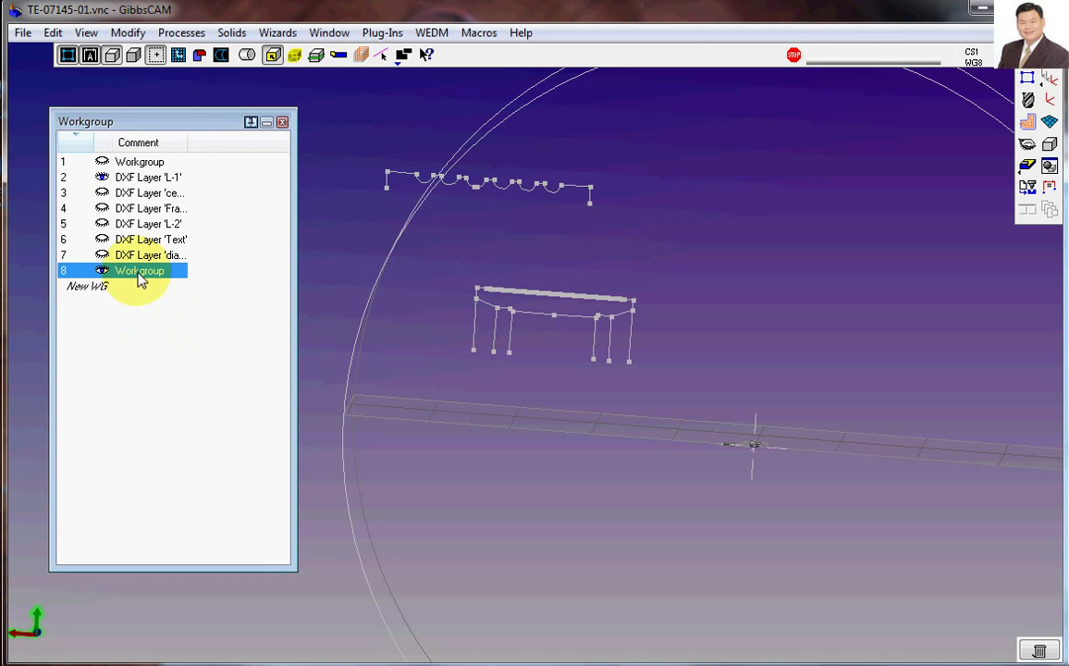
{"action": "left_click", "coordinate": [53, 32]}
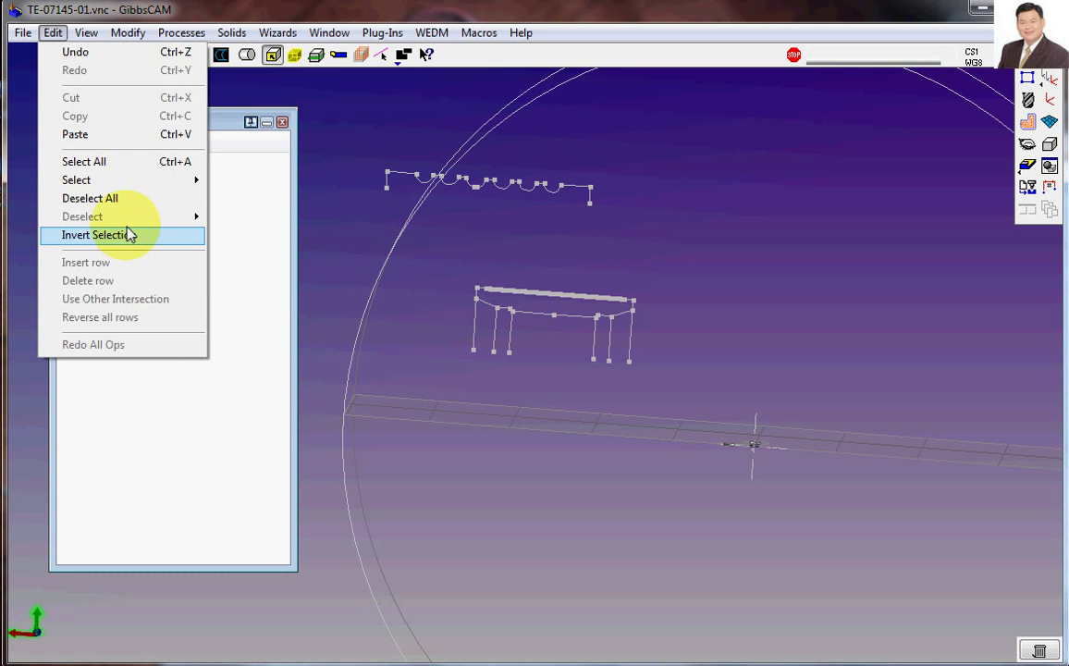
{"action": "left_click", "coordinate": [104, 133]}
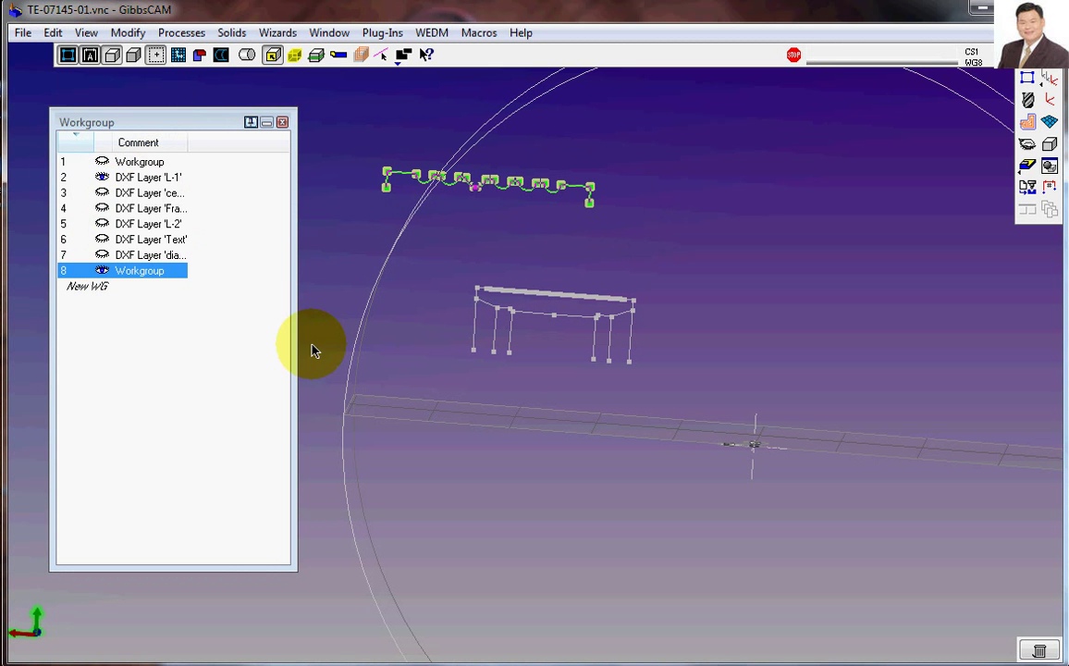
{"action": "left_click", "coordinate": [328, 208]}
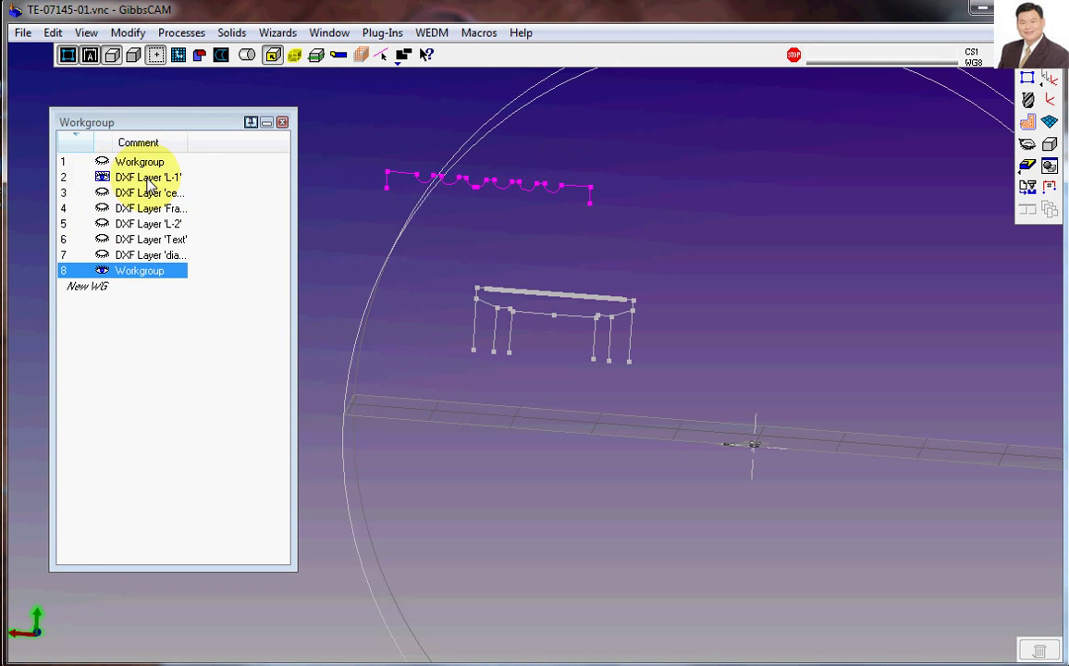
Step: Hide the DXF layer 'L-1' geometry and rename workgroup 8 as LATHE
{"action": "left_click", "coordinate": [102, 181]}
{"action": "left_click", "coordinate": [129, 270]}
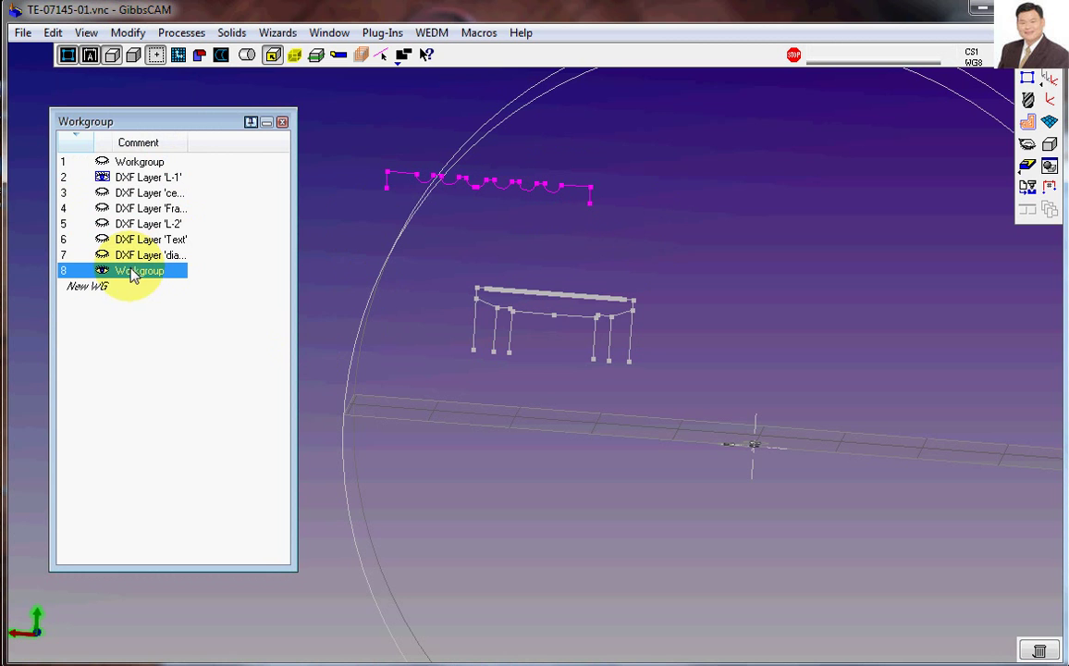
{"action": "left_click", "coordinate": [102, 178]}
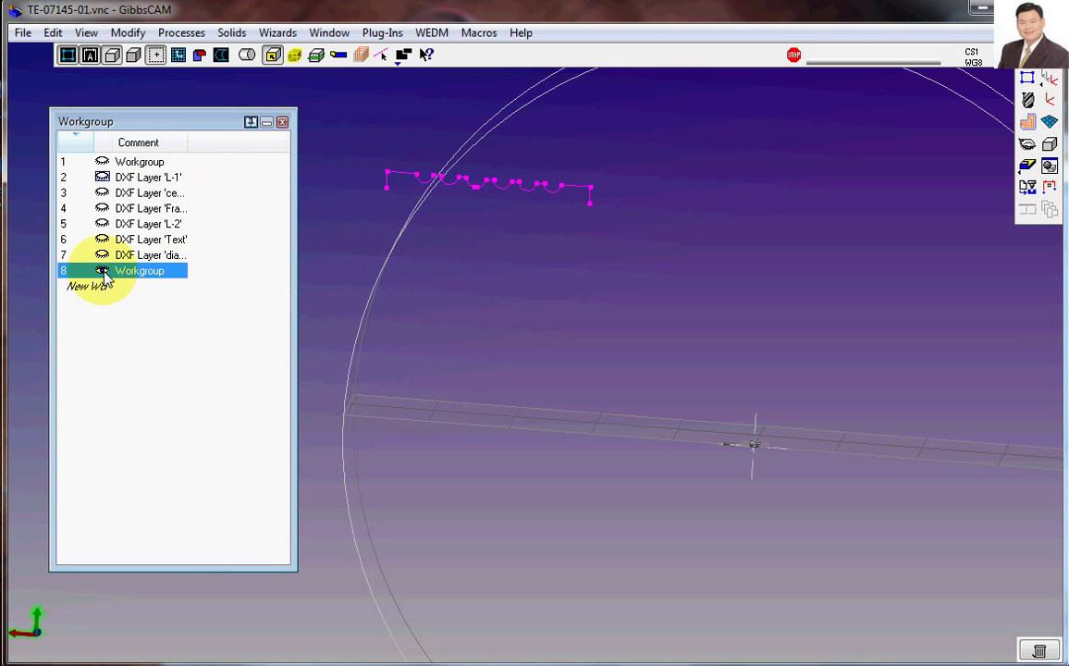
{"action": "left_click", "coordinate": [164, 275]}
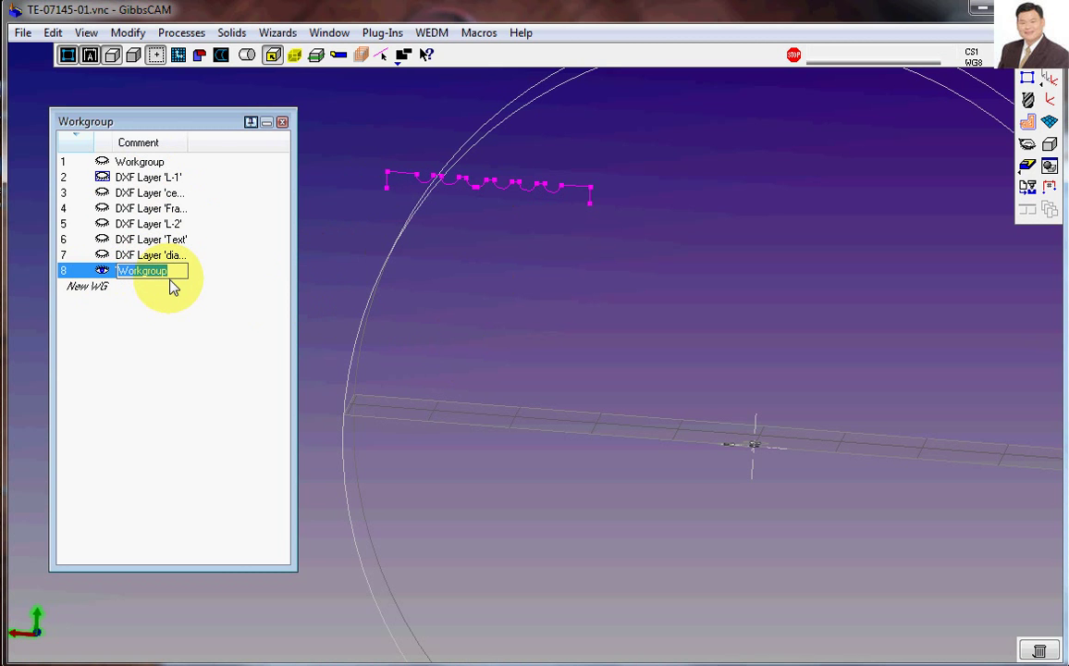
{"action": "key", "text": "Return"}
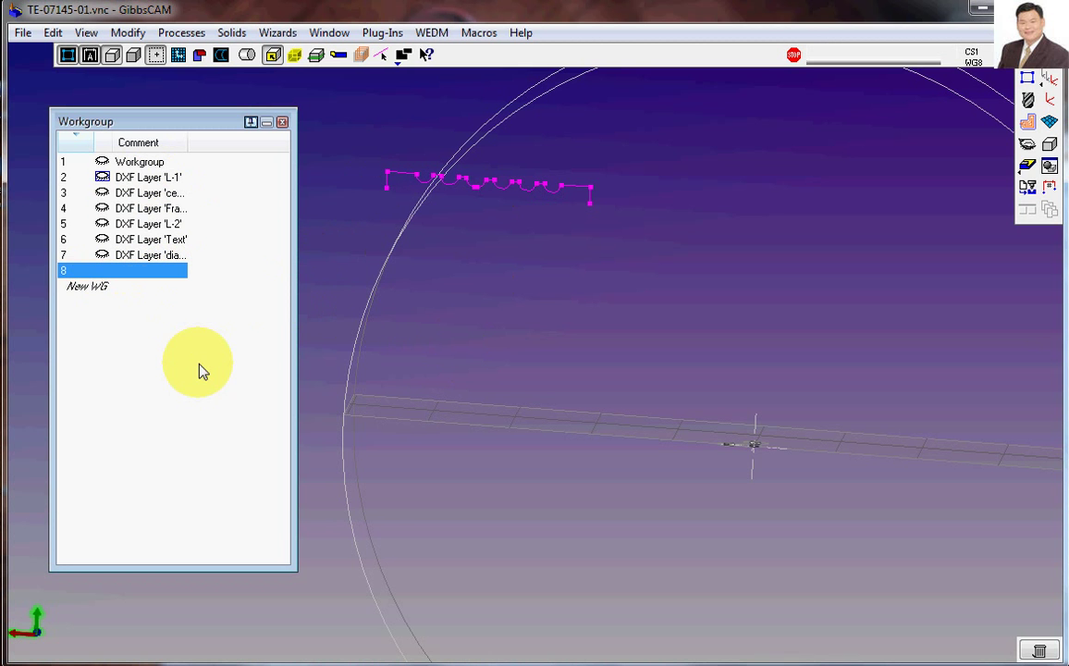
Step: Examine the LATHE profile's orientation in the isometric view and check the coordinate system list
{"action": "middle_click_drag", "start_coordinate": [521, 315], "coordinate": [523, 338]}
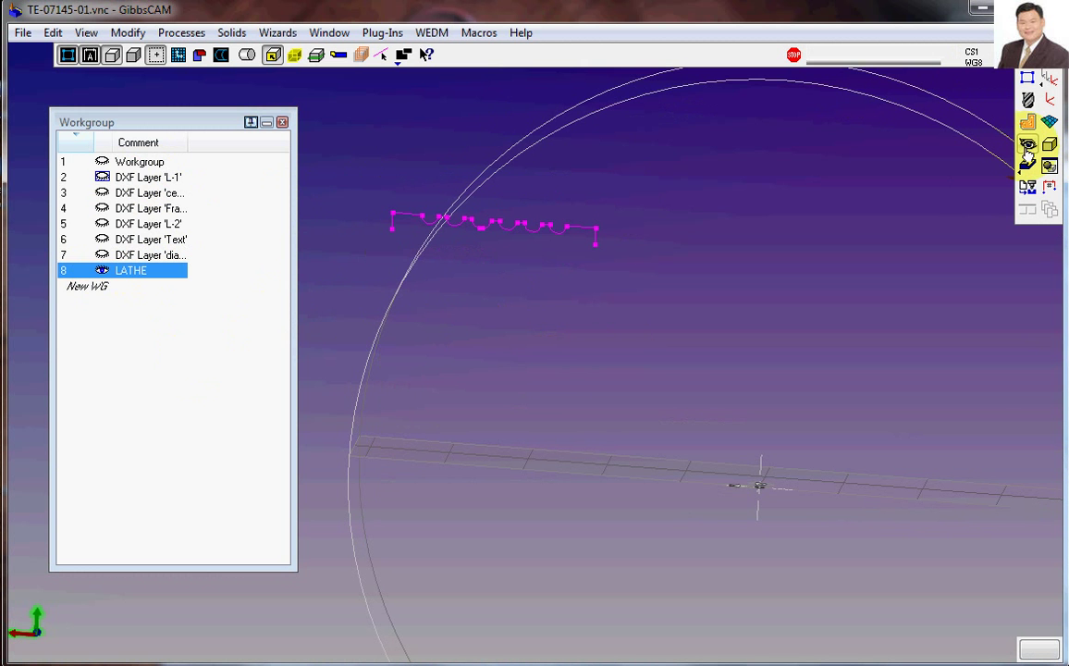
{"action": "left_click", "coordinate": [1026, 148]}
{"action": "left_click", "coordinate": [536, 209]}
{"action": "scroll", "coordinate": [660, 375], "scroll_direction": "down", "scroll_amount": 3}
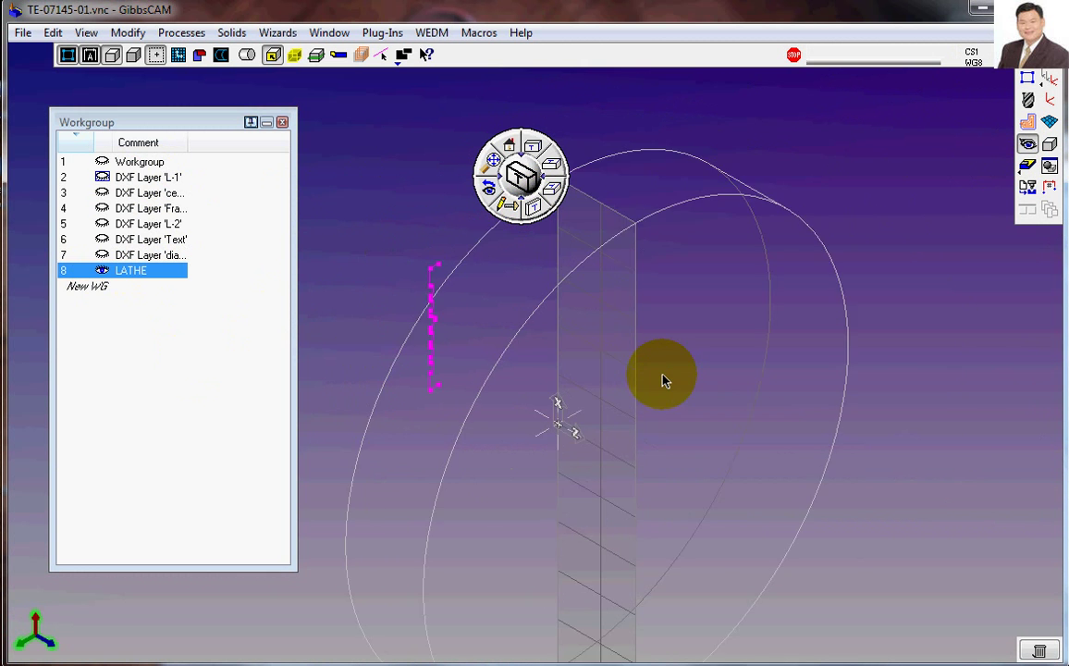
{"action": "scroll", "coordinate": [663, 374], "scroll_direction": "down", "scroll_amount": 1}
{"action": "left_click_drag", "start_coordinate": [186, 122], "coordinate": [181, 112]}
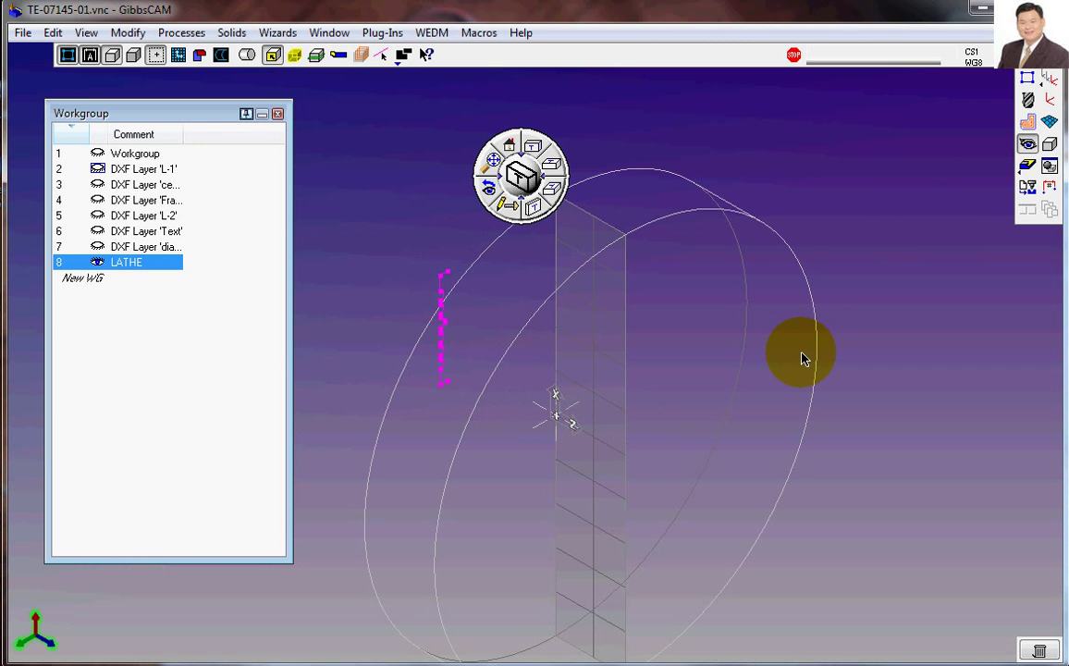
{"action": "left_click", "coordinate": [1046, 99]}
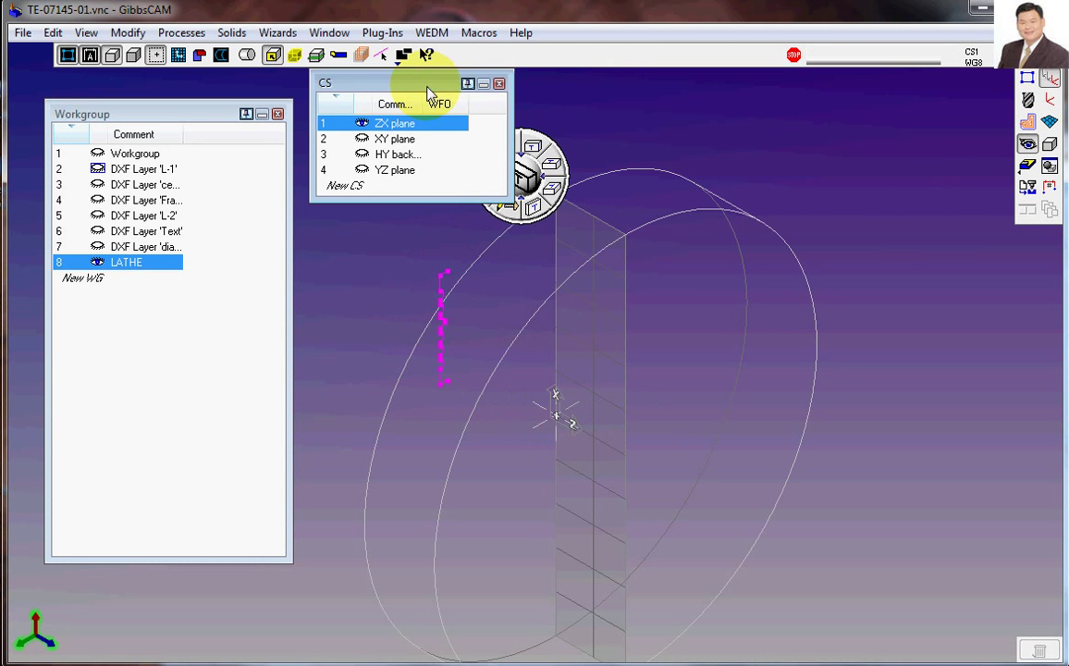
{"action": "left_click_drag", "start_coordinate": [435, 93], "coordinate": [779, 111]}
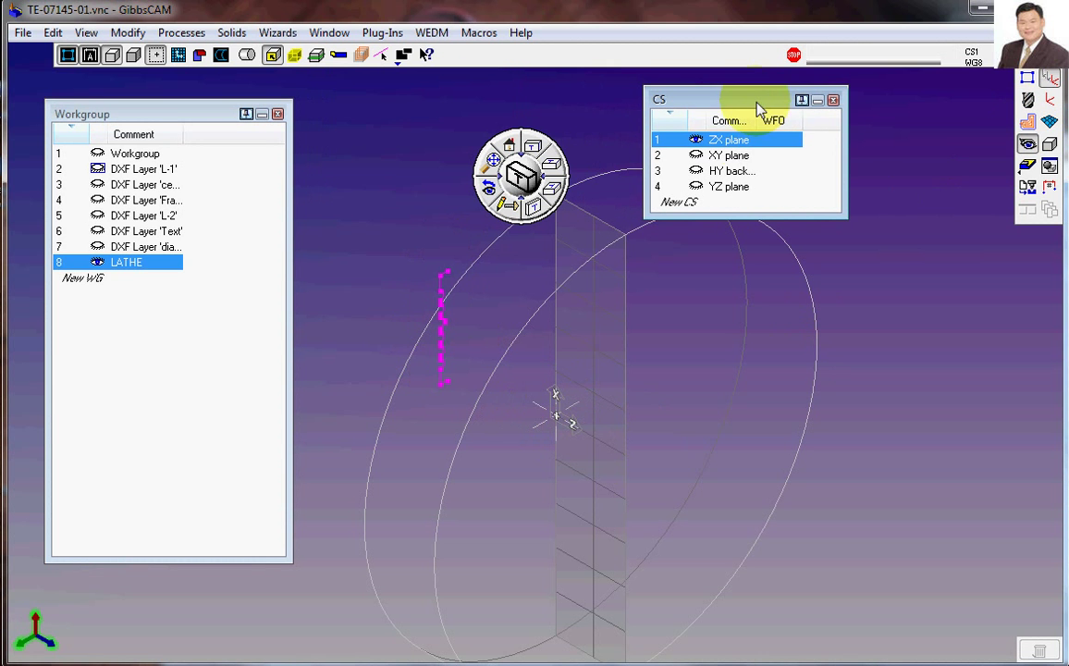
{"action": "left_click", "coordinate": [833, 101]}
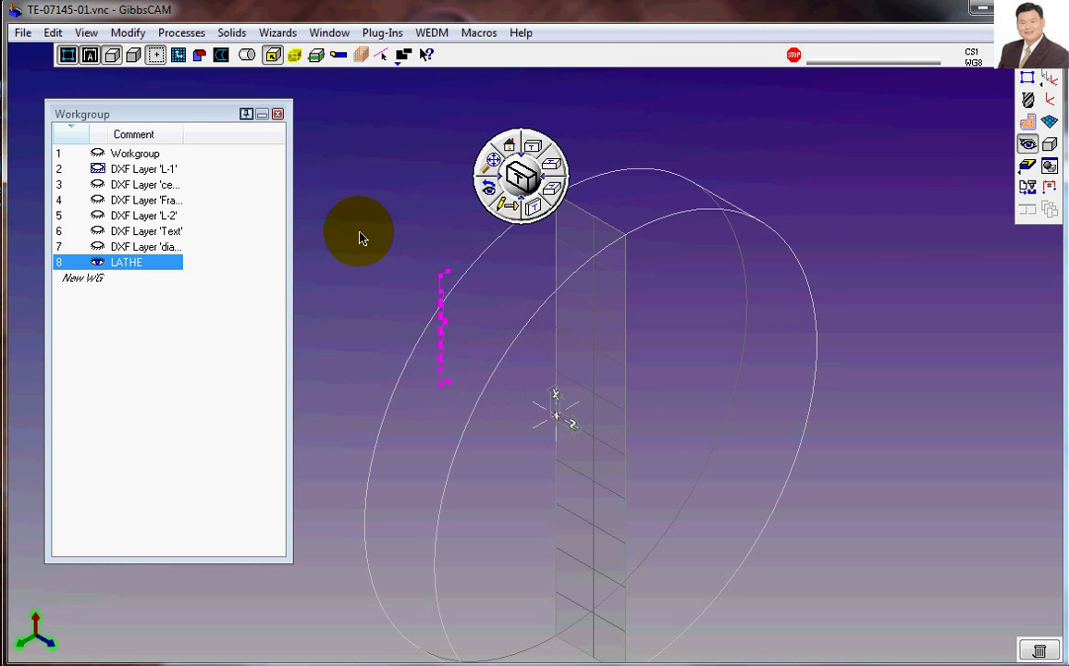
{"action": "left_click_drag", "start_coordinate": [361, 235], "coordinate": [432, 292]}
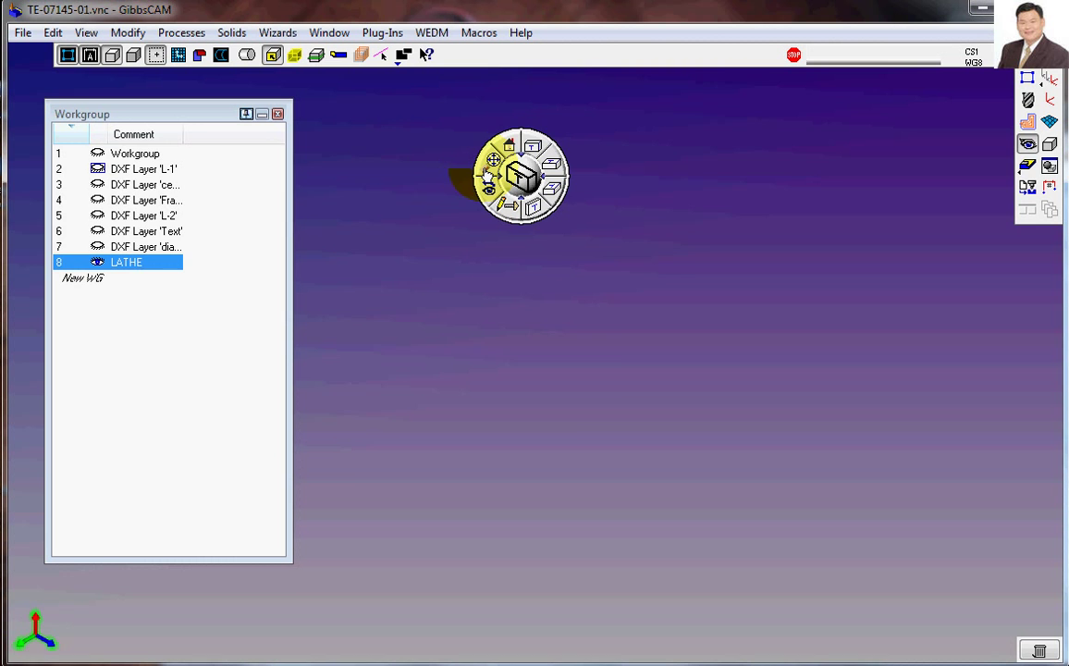
{"action": "left_click", "coordinate": [478, 177]}
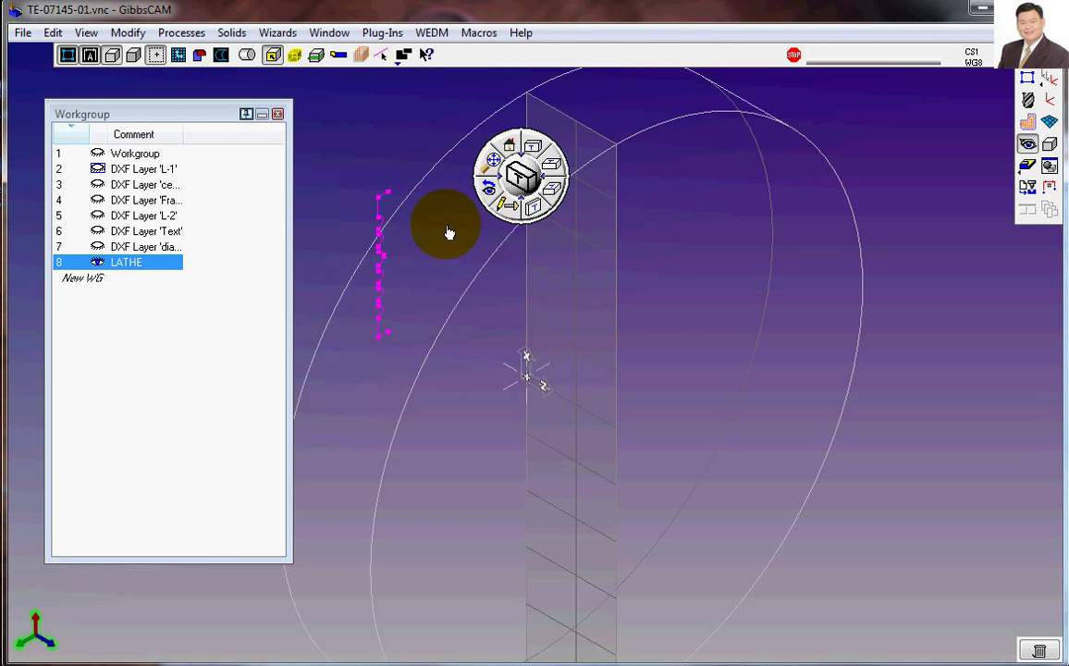
Step: Close the workgroup list, select the whole profile and move it onto the ZX plane with Change CS (HVD)
{"action": "left_click", "coordinate": [278, 115]}
{"action": "left_click_drag", "start_coordinate": [258, 144], "coordinate": [418, 396]}
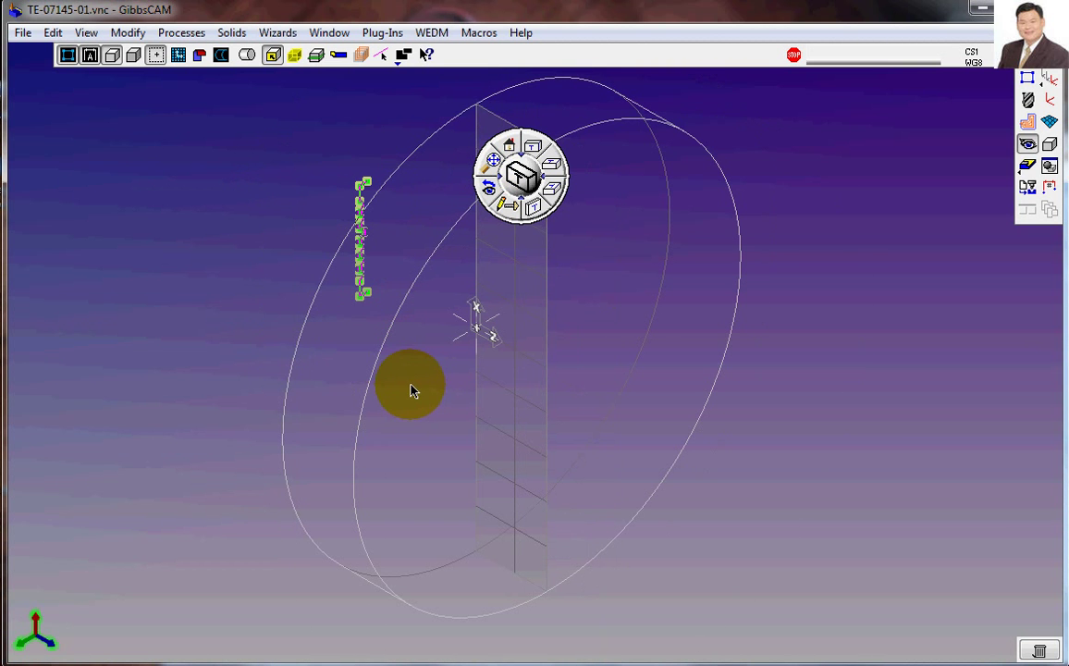
{"action": "left_click", "coordinate": [128, 35]}
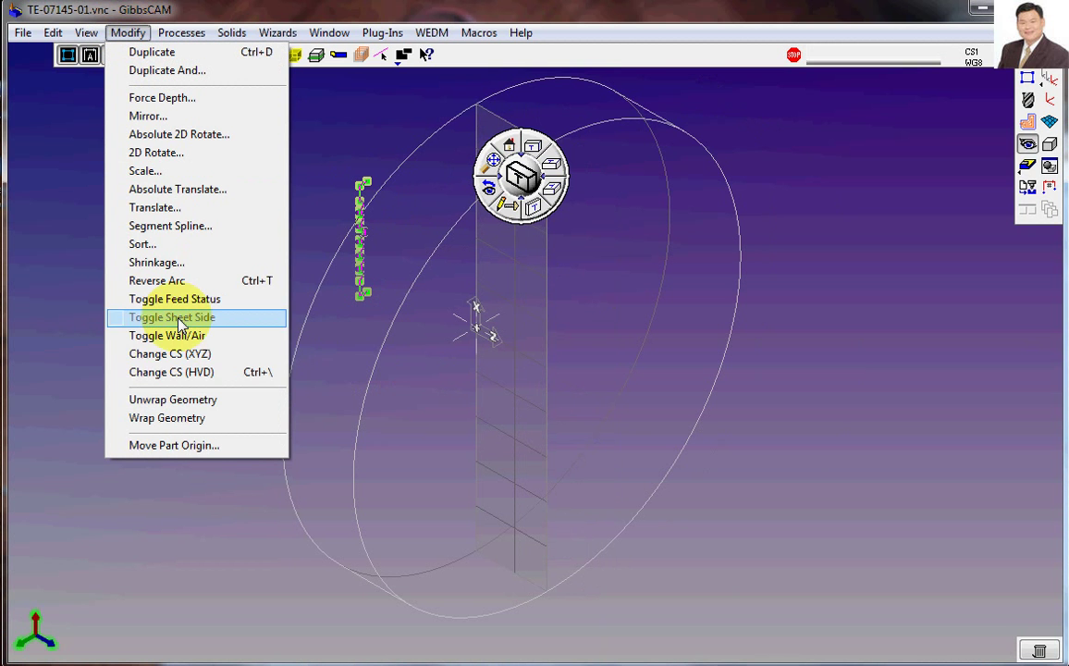
{"action": "left_click", "coordinate": [176, 374]}
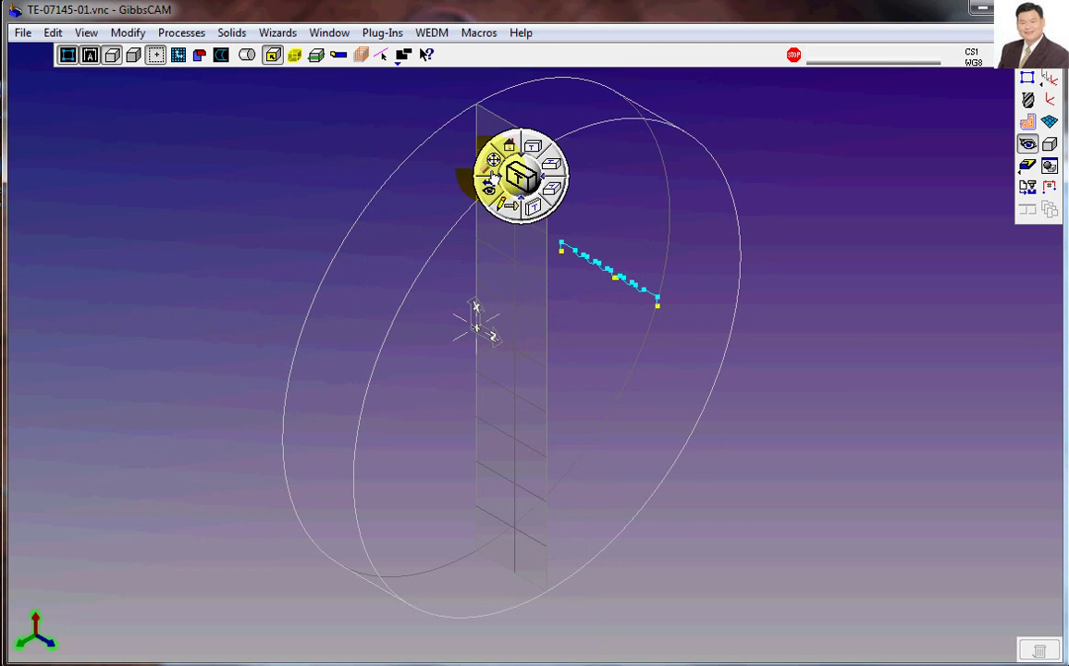
Step: Show the profile in the home view and open Absolute Translate beside it
{"action": "left_click", "coordinate": [510, 148]}
{"action": "scroll", "coordinate": [645, 337], "scroll_direction": "down", "scroll_amount": 3}
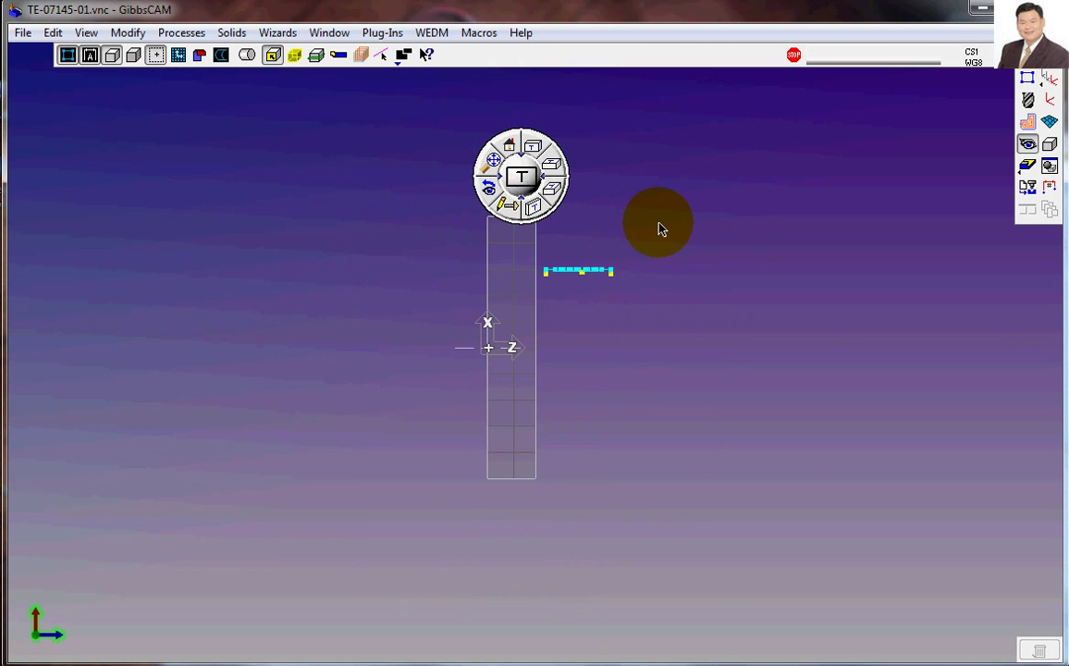
{"action": "scroll", "coordinate": [663, 227], "scroll_direction": "up", "scroll_amount": 2}
{"action": "middle_click_drag", "start_coordinate": [604, 405], "coordinate": [451, 508]}
{"action": "scroll", "coordinate": [503, 356], "scroll_direction": "up", "scroll_amount": 4}
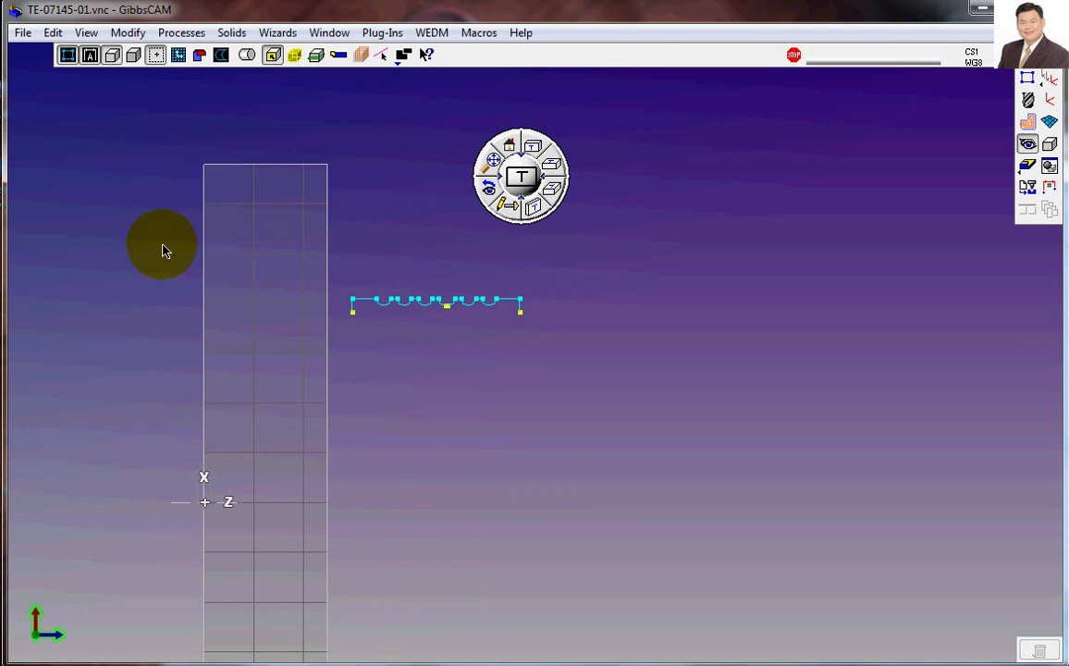
{"action": "left_click", "coordinate": [129, 33]}
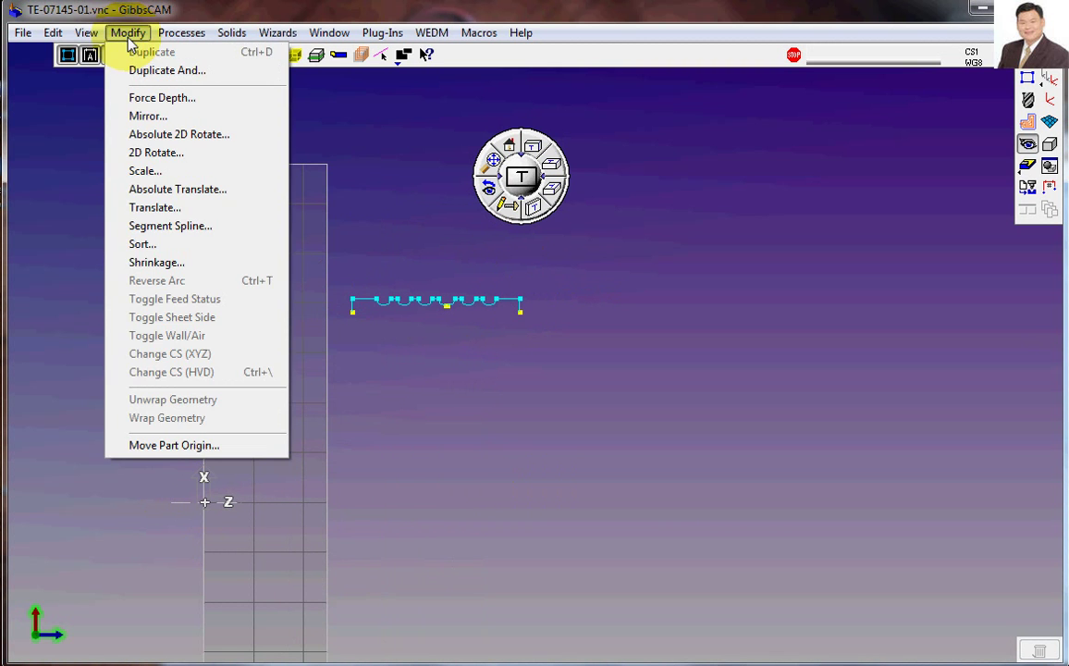
{"action": "left_click", "coordinate": [181, 189]}
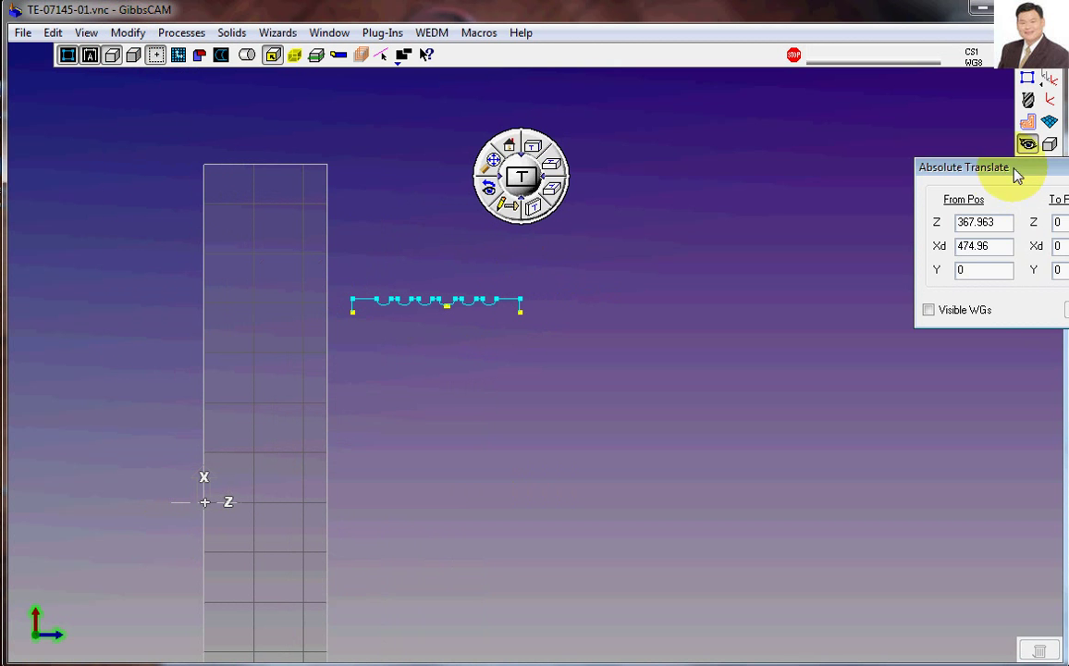
{"action": "left_click_drag", "start_coordinate": [1011, 168], "coordinate": [695, 246]}
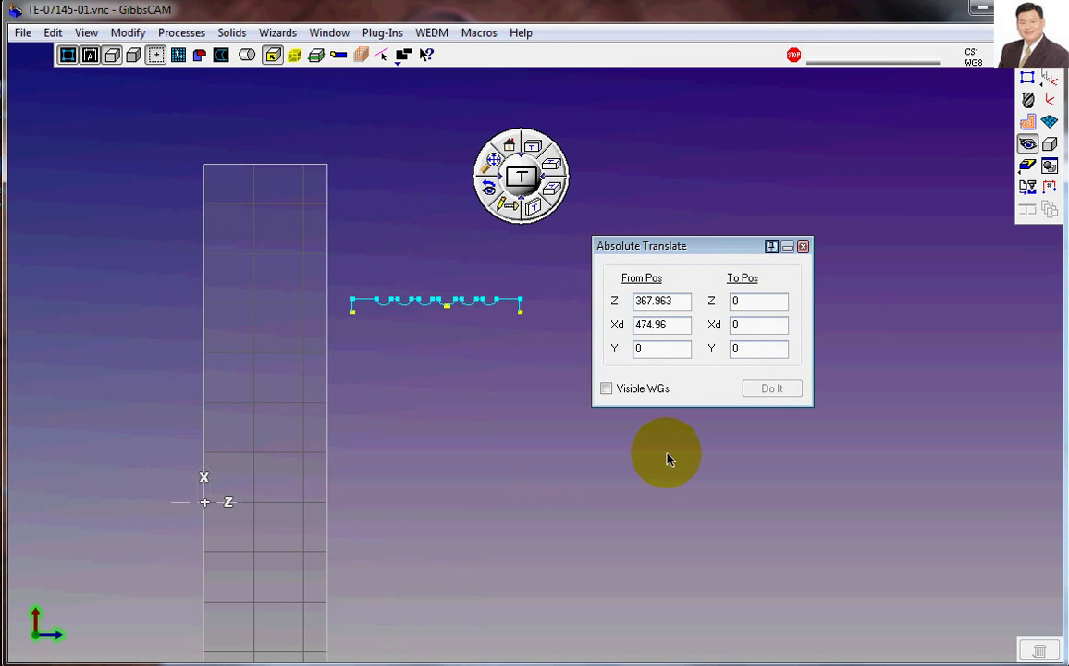
Step: Set the From position of the Absolute Translate to Z 0 and Xd 0
{"action": "left_click_drag", "start_coordinate": [675, 300], "coordinate": [545, 300]}
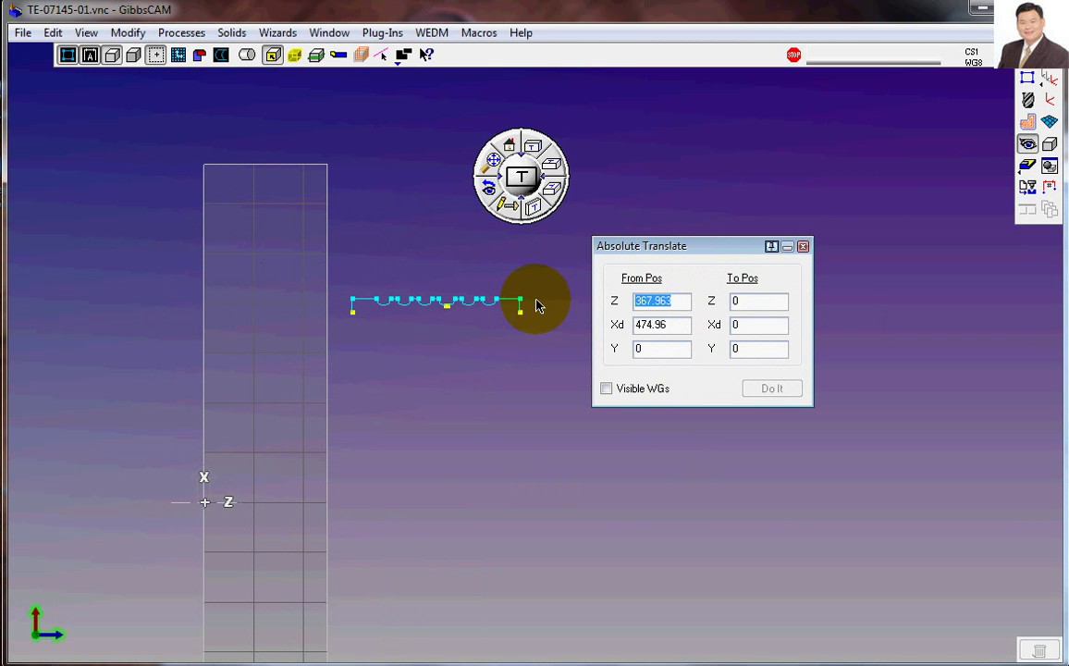
{"action": "type", "text": "0"}
{"action": "left_click_drag", "start_coordinate": [625, 325], "coordinate": [668, 325]}
{"action": "type", "text": "0"}
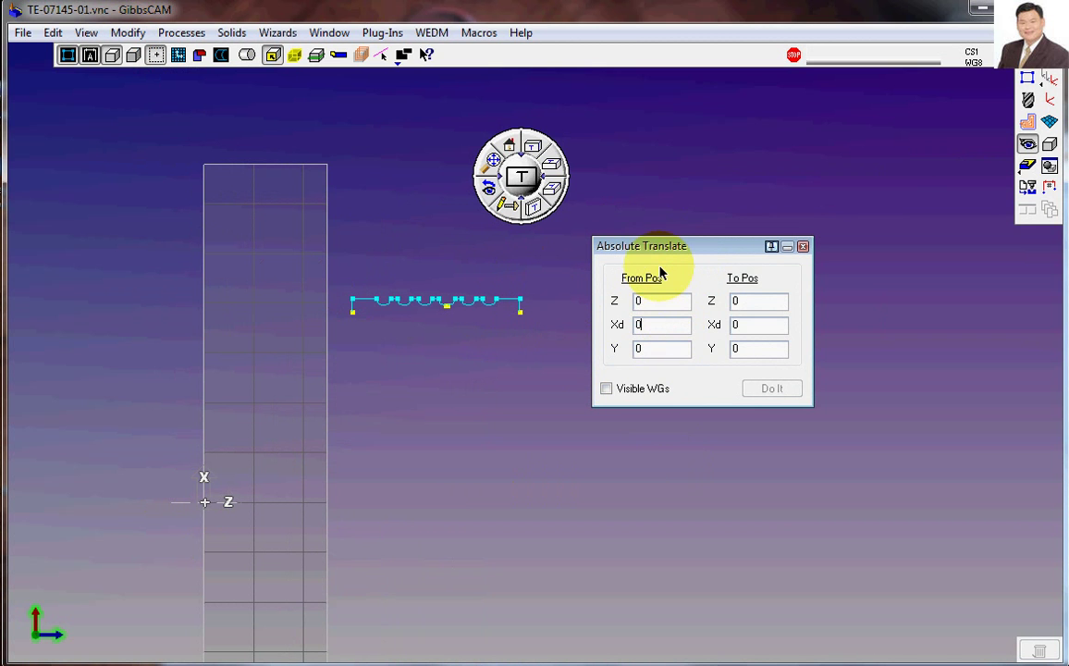
Step: Set the Absolute Translate From position to the profile's lower inner end point at Z 367.963 and Xd 444.157
{"action": "left_click_drag", "start_coordinate": [707, 246], "coordinate": [743, 243]}
{"action": "left_click_drag", "start_coordinate": [698, 297], "coordinate": [646, 298]}
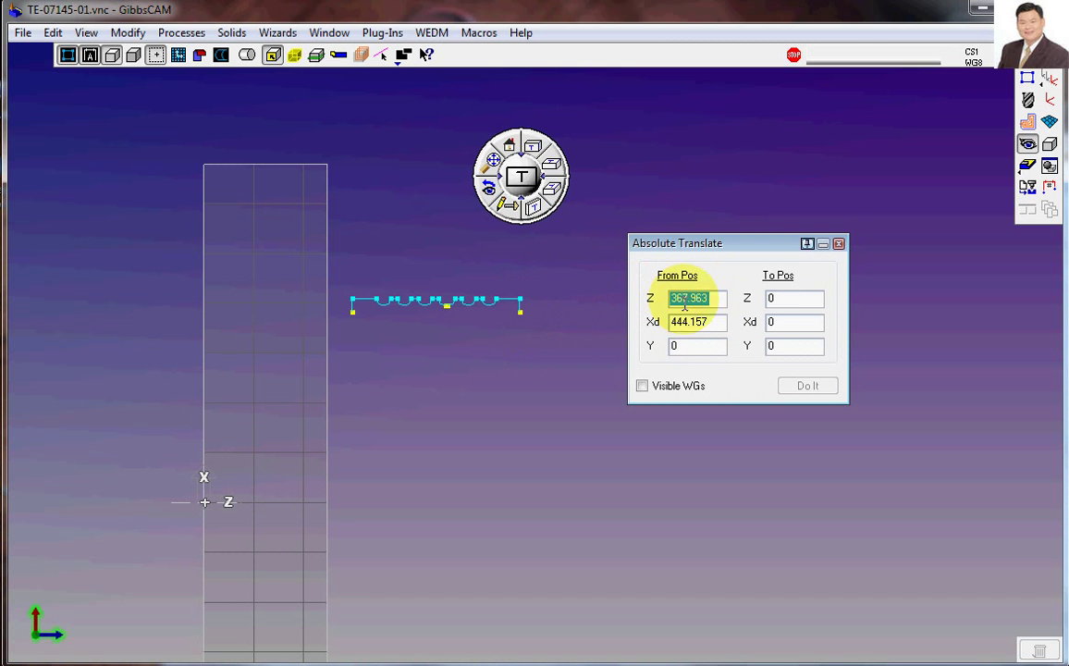
{"action": "left_click", "coordinate": [793, 300]}
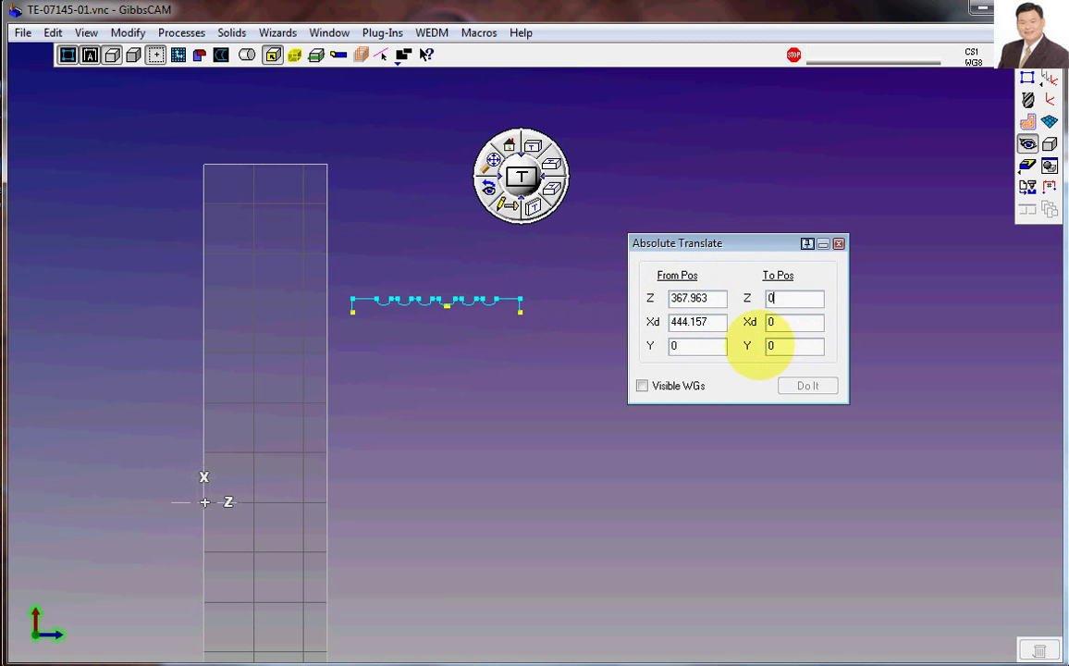
Step: Select the whole profile and translate it to Z 0, Xd 0, Y 0
{"action": "left_click_drag", "start_coordinate": [344, 279], "coordinate": [576, 358]}
{"action": "scroll", "coordinate": [548, 429], "scroll_direction": "down", "scroll_amount": 3}
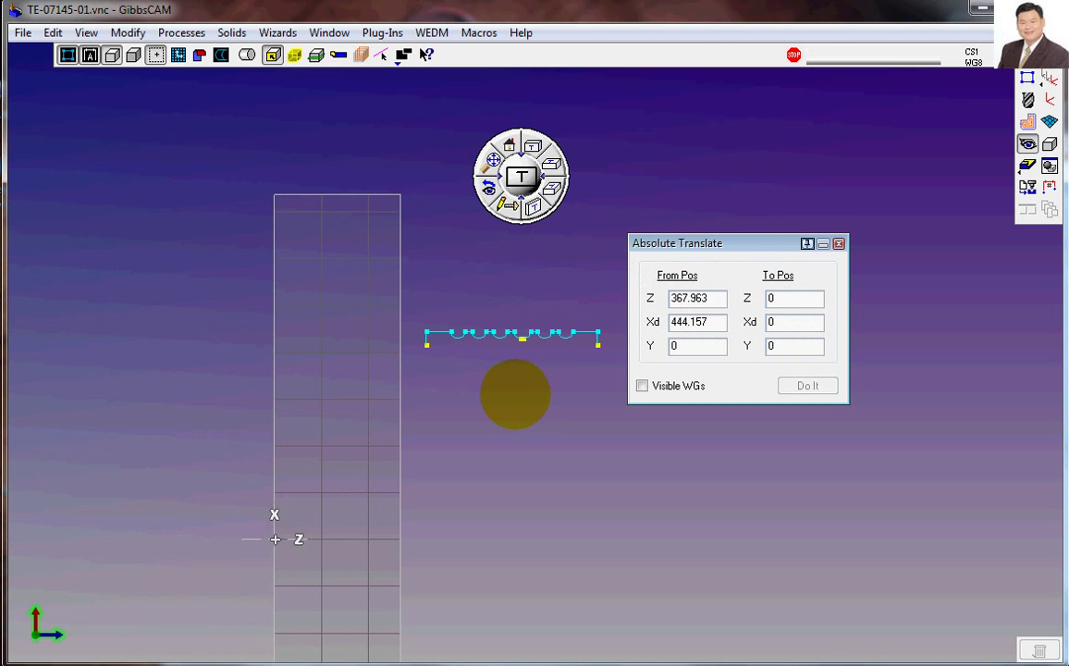
{"action": "left_click", "coordinate": [404, 395]}
{"action": "left_click_drag", "start_coordinate": [407, 309], "coordinate": [610, 406]}
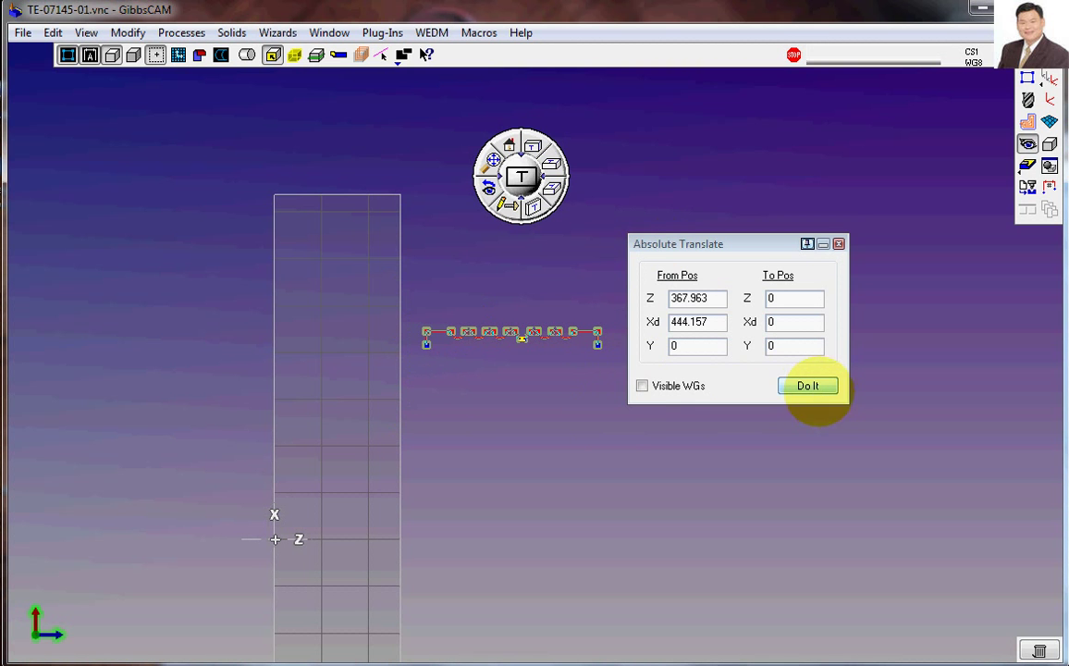
{"action": "left_click", "coordinate": [808, 386]}
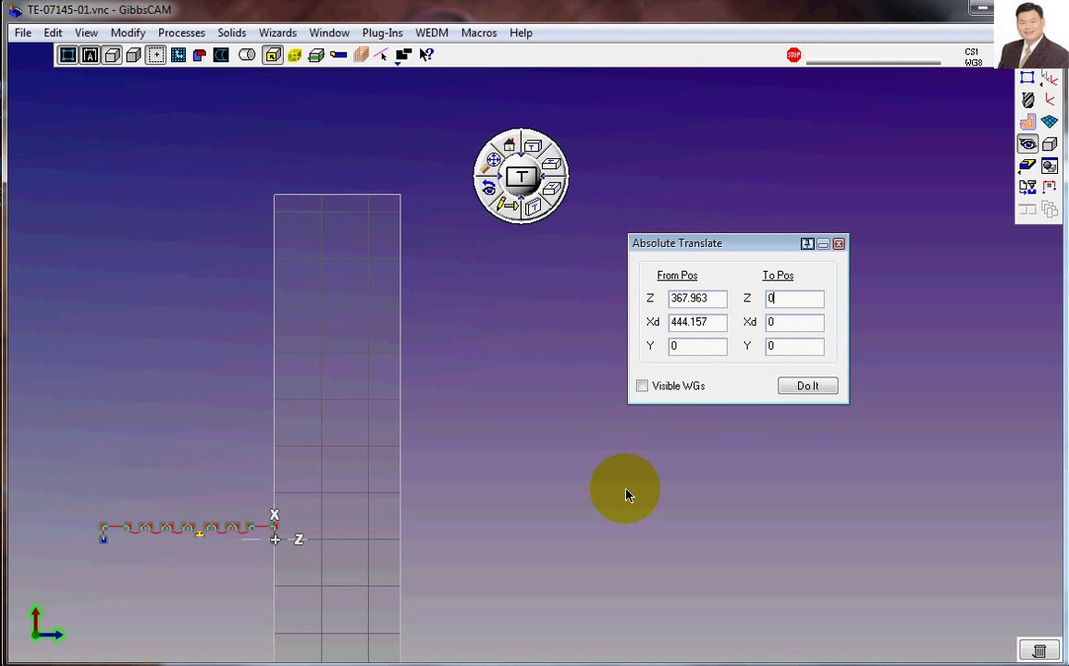
Step: Deselect the moved profile and close Absolute Translate
{"action": "left_click", "coordinate": [460, 535]}
{"action": "scroll", "coordinate": [250, 565], "scroll_direction": "up", "scroll_amount": 2}
{"action": "scroll", "coordinate": [258, 574], "scroll_direction": "down", "scroll_amount": 3}
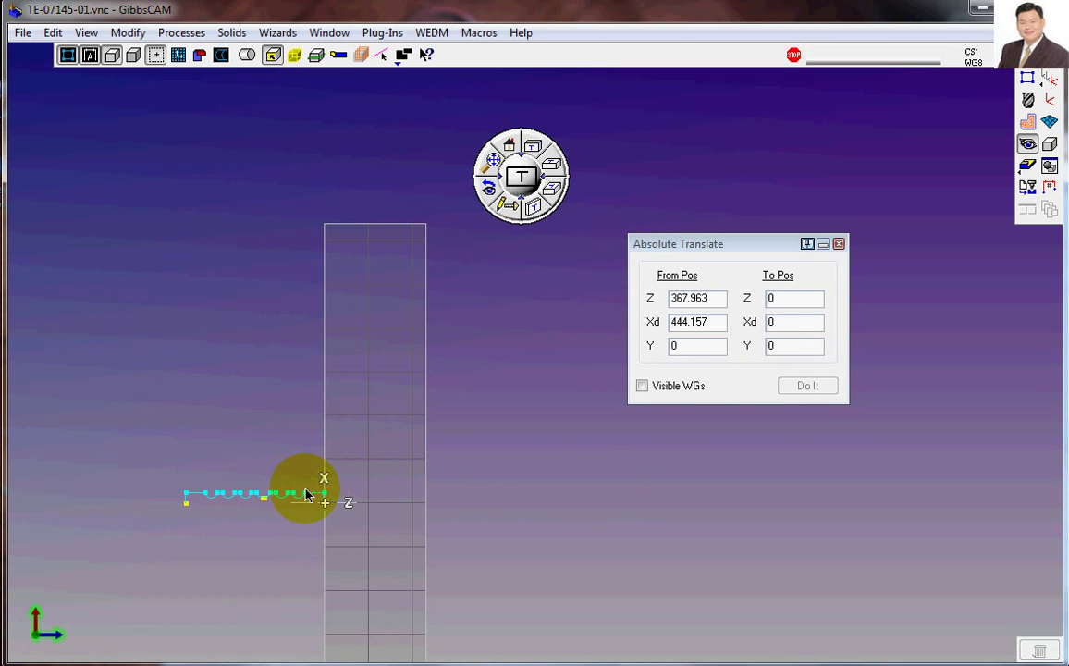
{"action": "left_click", "coordinate": [491, 167]}
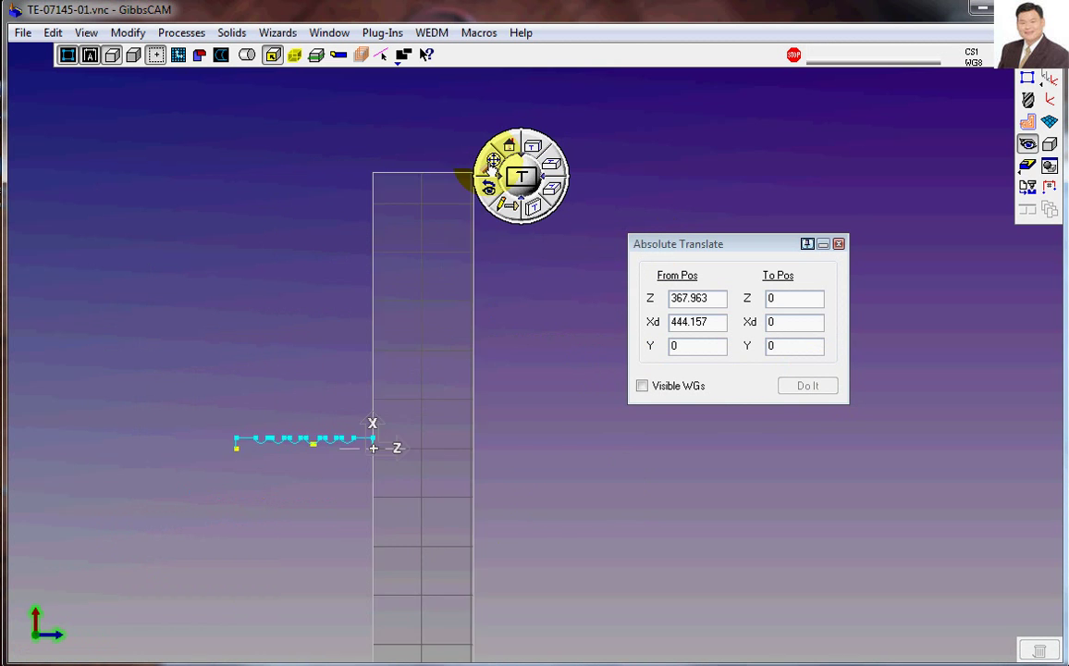
{"action": "left_click", "coordinate": [838, 243]}
{"action": "scroll", "coordinate": [444, 296], "scroll_direction": "up", "scroll_amount": 2}
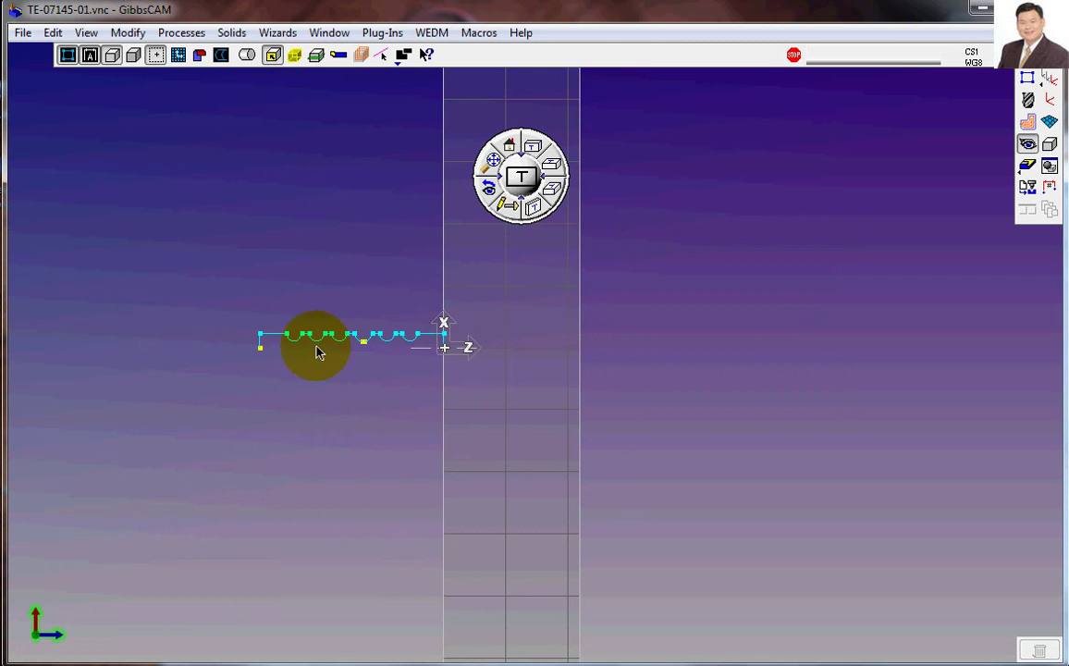
{"action": "scroll", "coordinate": [350, 334], "scroll_direction": "down", "scroll_amount": 3}
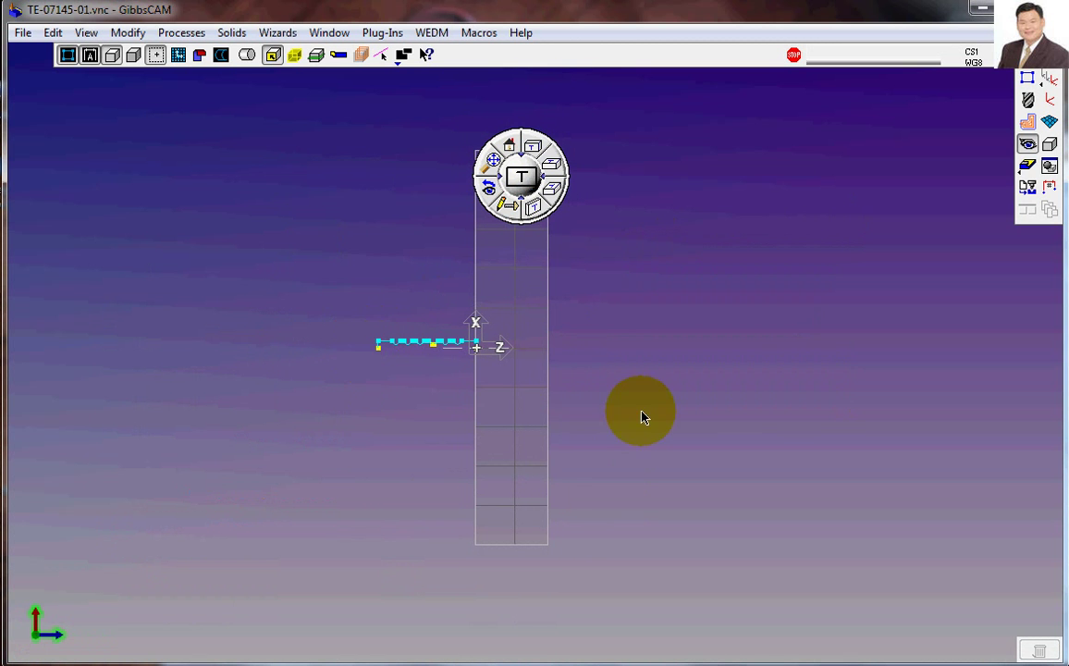
Step: Shrink-wrap the stock around the profile
{"action": "middle_click_drag", "start_coordinate": [607, 364], "coordinate": [439, 363]}
{"action": "left_click", "coordinate": [86, 33]}
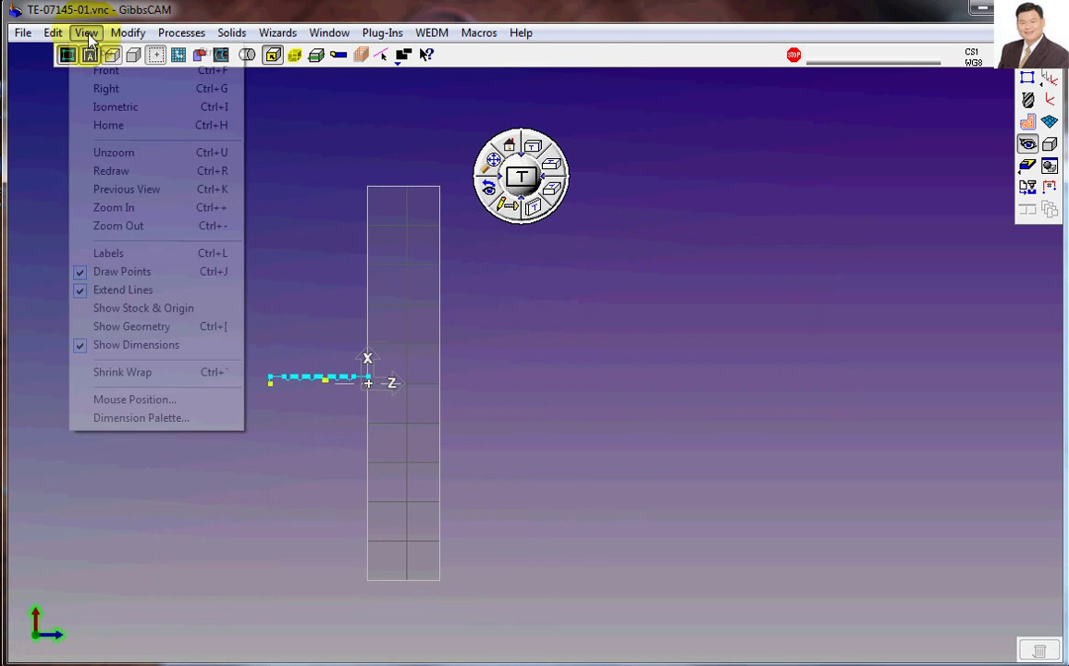
{"action": "left_click", "coordinate": [117, 372]}
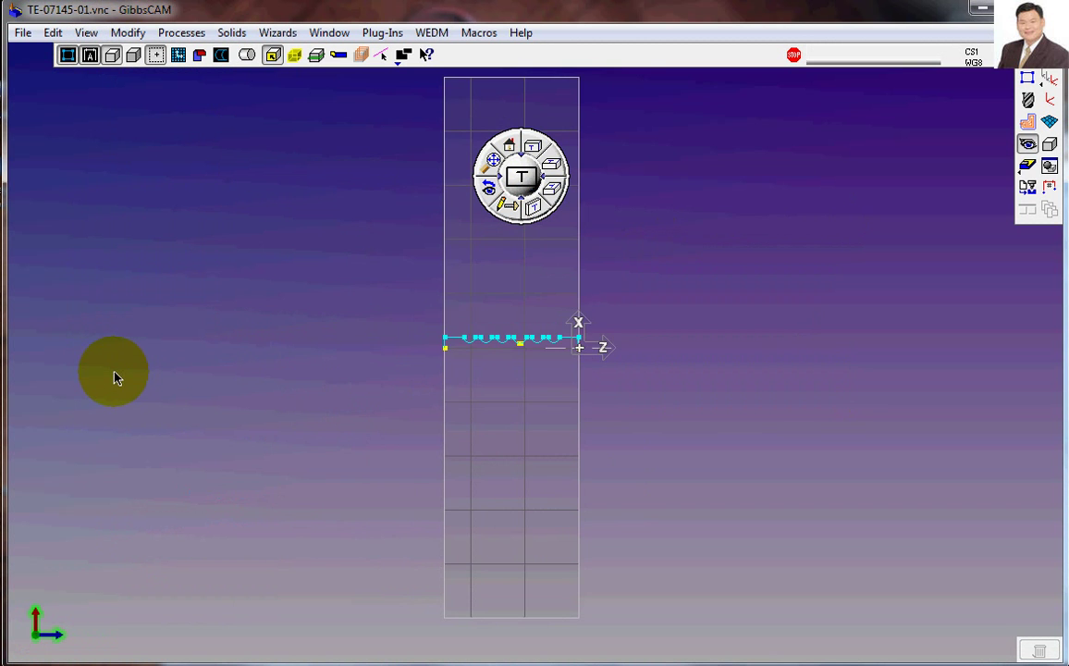
{"action": "middle_click_drag", "start_coordinate": [329, 329], "coordinate": [192, 345]}
{"action": "scroll", "coordinate": [423, 437], "scroll_direction": "down", "scroll_amount": 2}
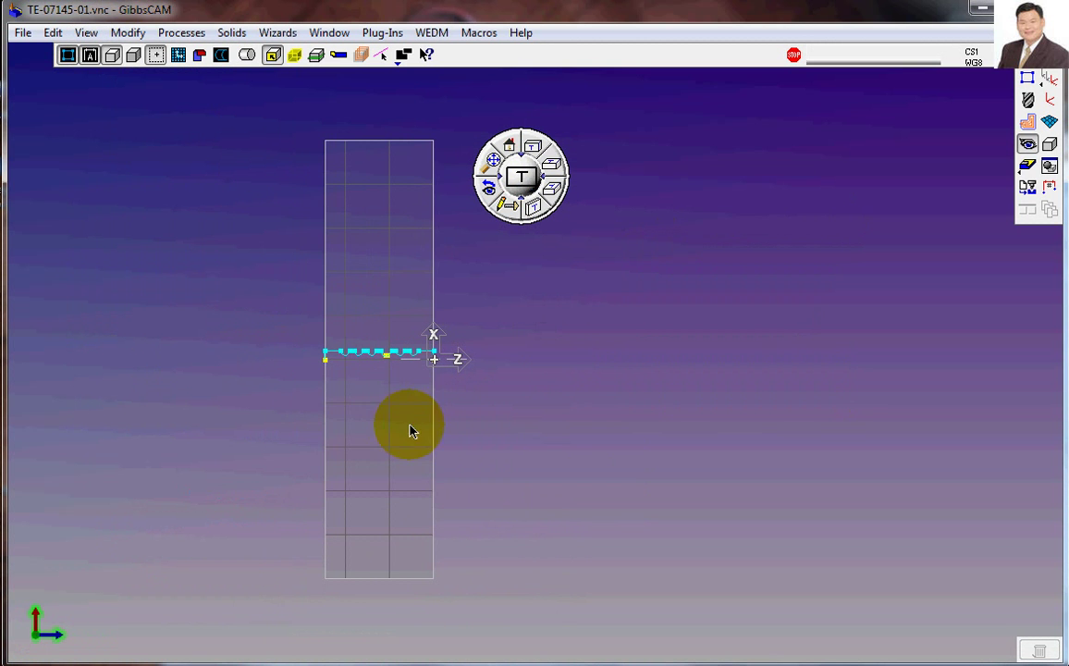
Step: Open the part's document setup and set the stock diameter Xd to 20 mm
{"action": "left_click", "coordinate": [1028, 78]}
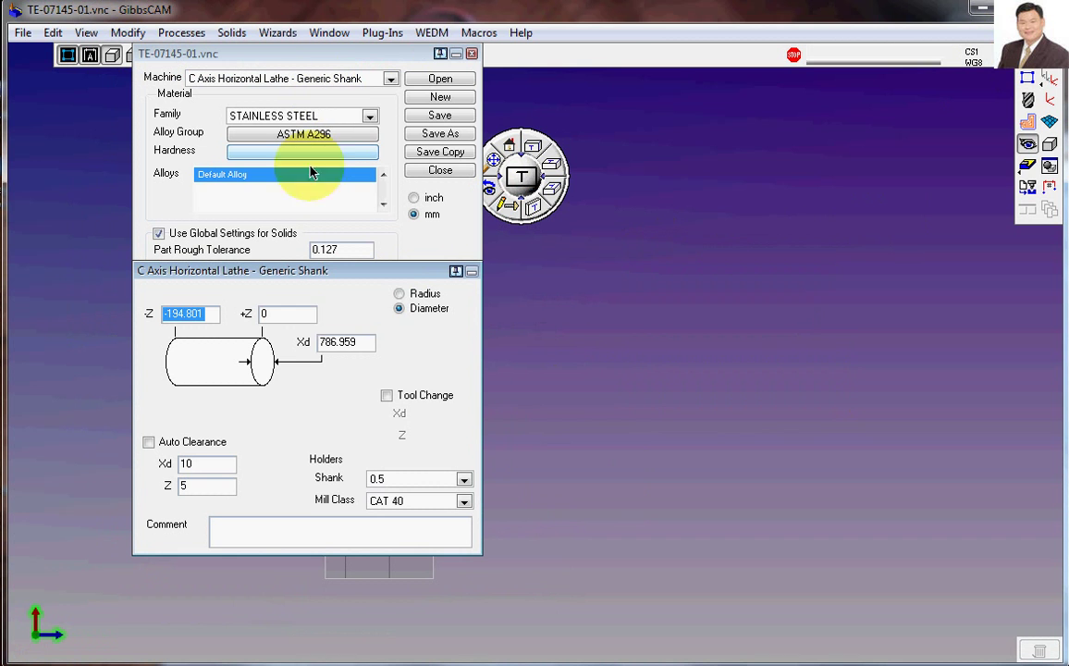
{"action": "left_click_drag", "start_coordinate": [369, 350], "coordinate": [281, 345]}
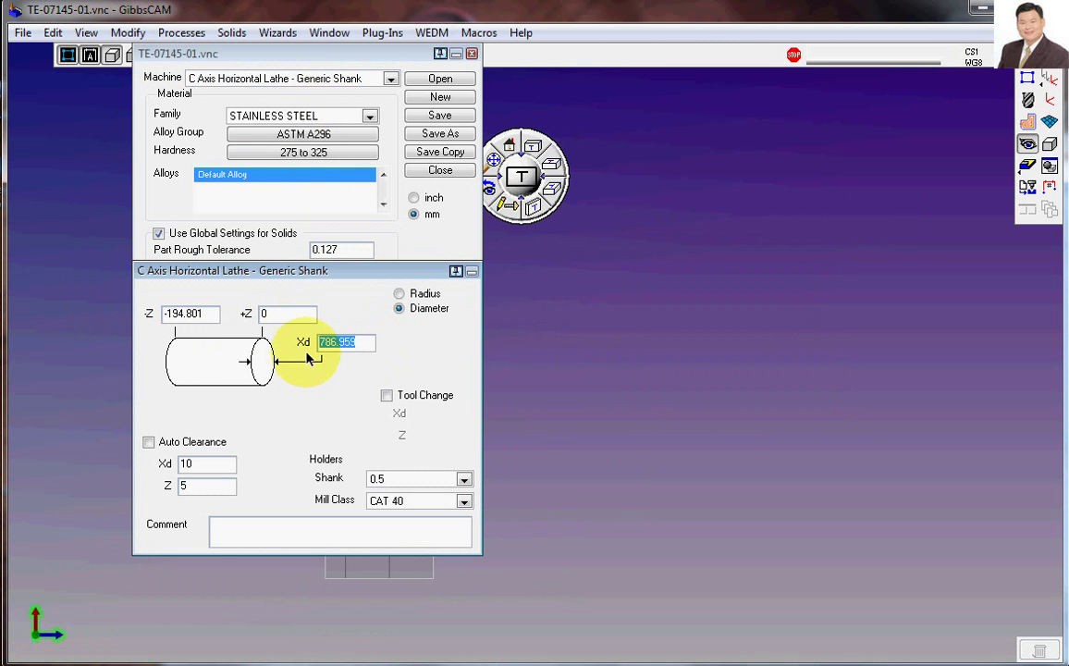
{"action": "type", "text": "20"}
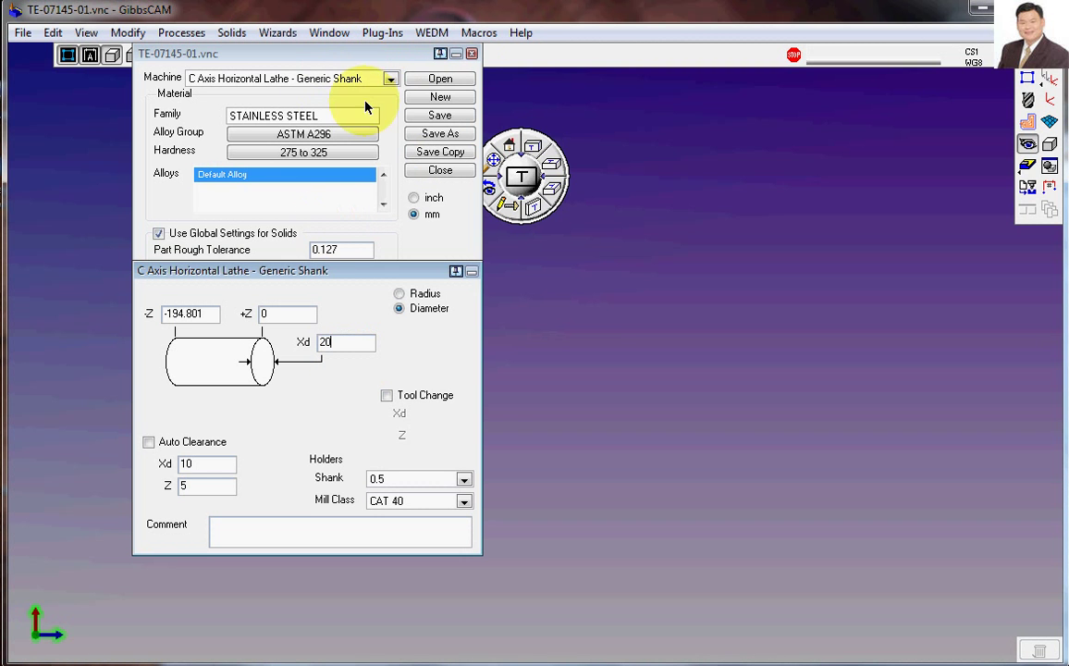
{"action": "middle_click_drag", "start_coordinate": [587, 346], "coordinate": [839, 427]}
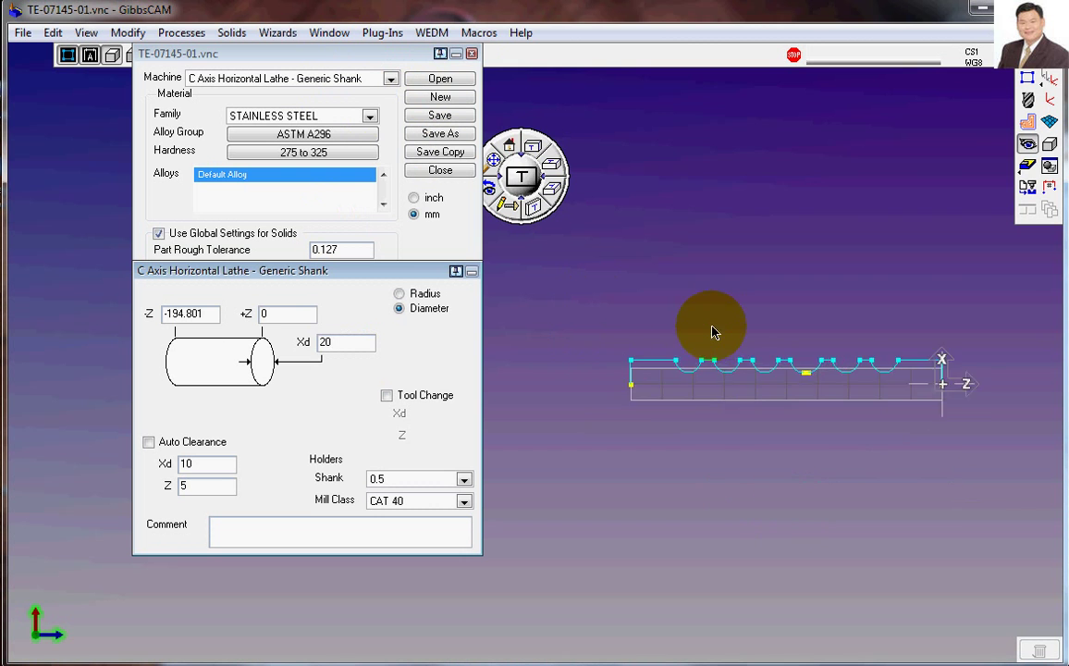
Step: Pick a point on the profile's outer edge for the stock diameter, and set Xd to 35 mm
{"action": "left_click_drag", "start_coordinate": [341, 347], "coordinate": [286, 330]}
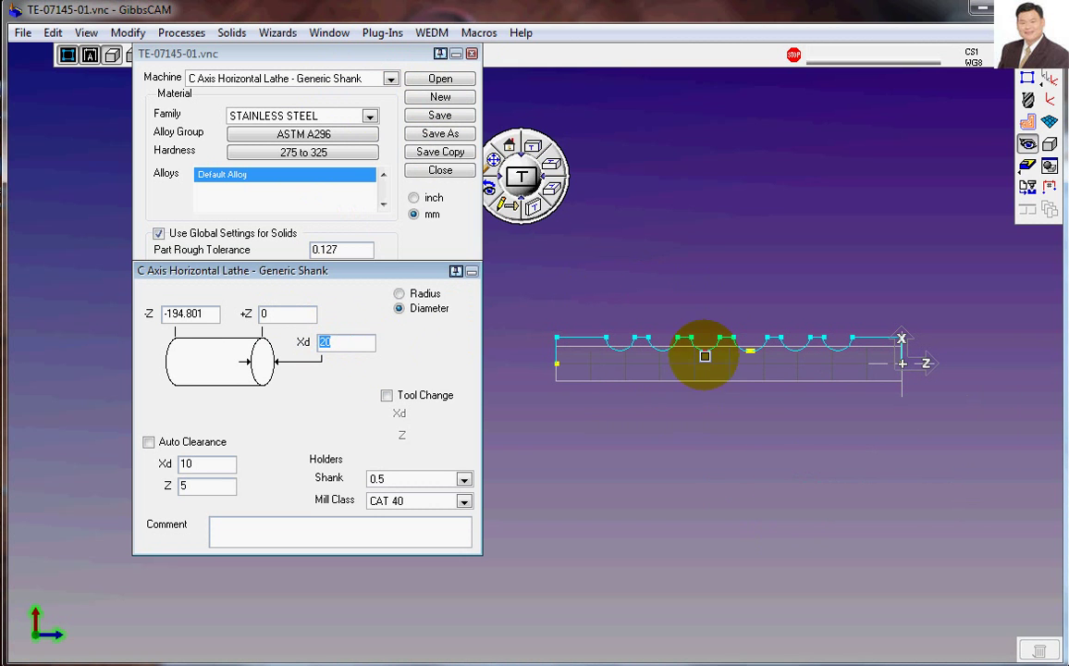
{"action": "left_click", "coordinate": [852, 337]}
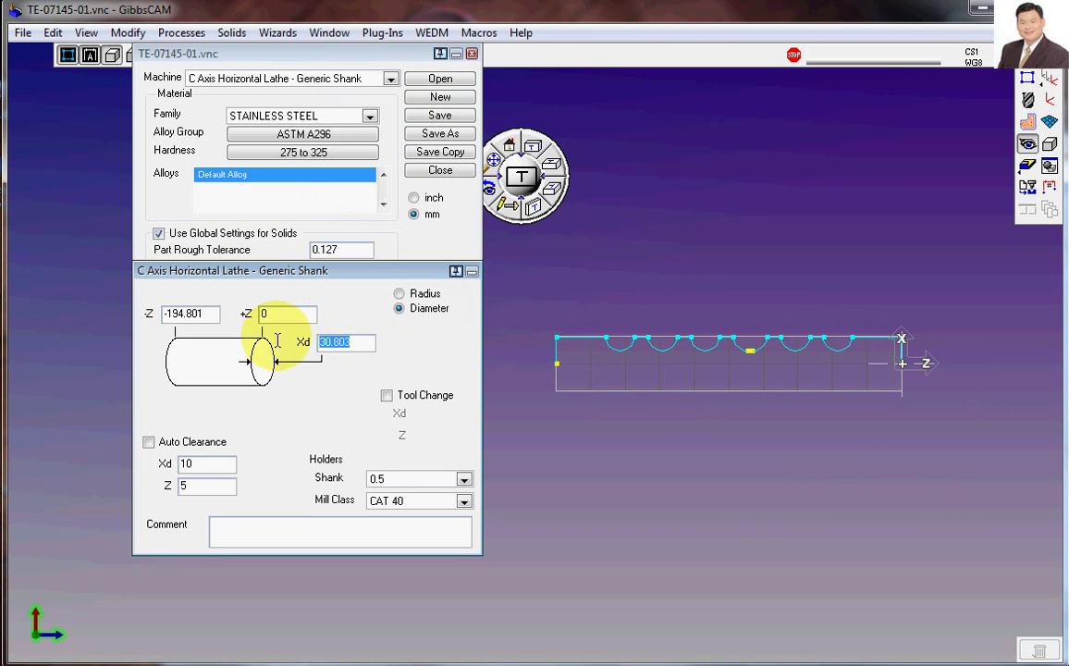
{"action": "type", "text": "35"}
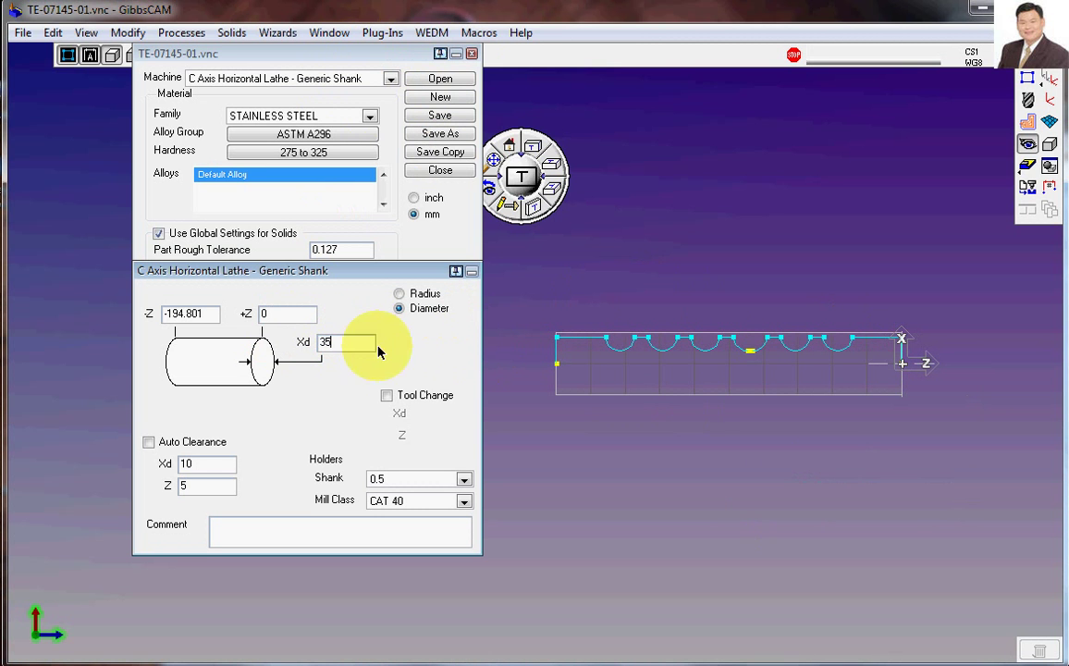
Step: Set the stock's +Z to 1 and -Z to -200 mm, and close the document setup
{"action": "double_click", "coordinate": [283, 314]}
{"action": "type", "text": "1"}
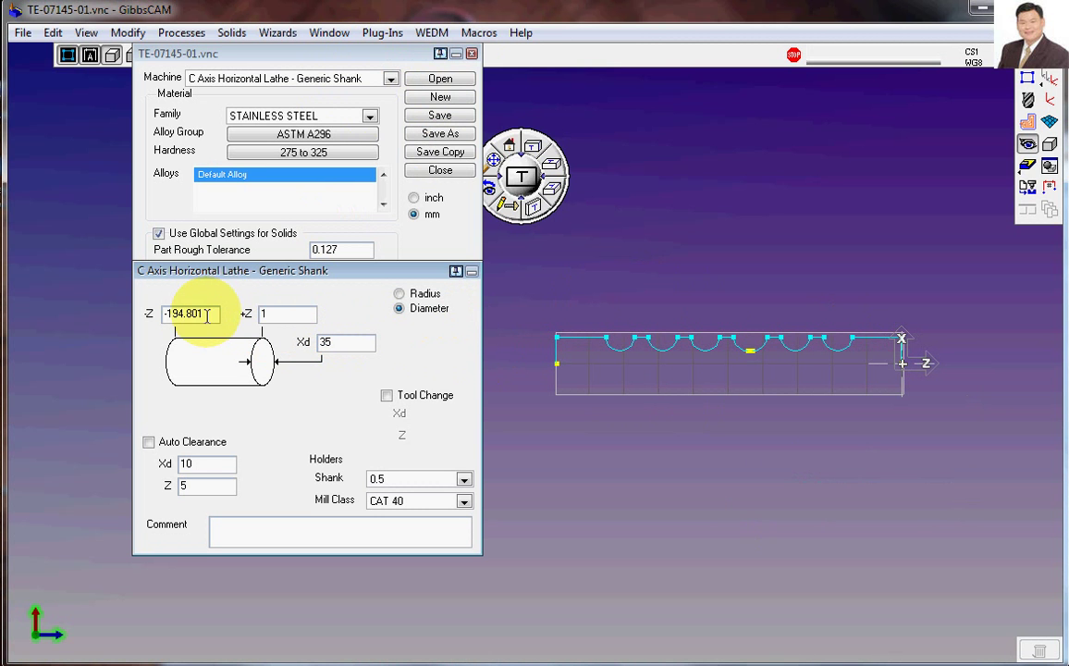
{"action": "double_click", "coordinate": [215, 317]}
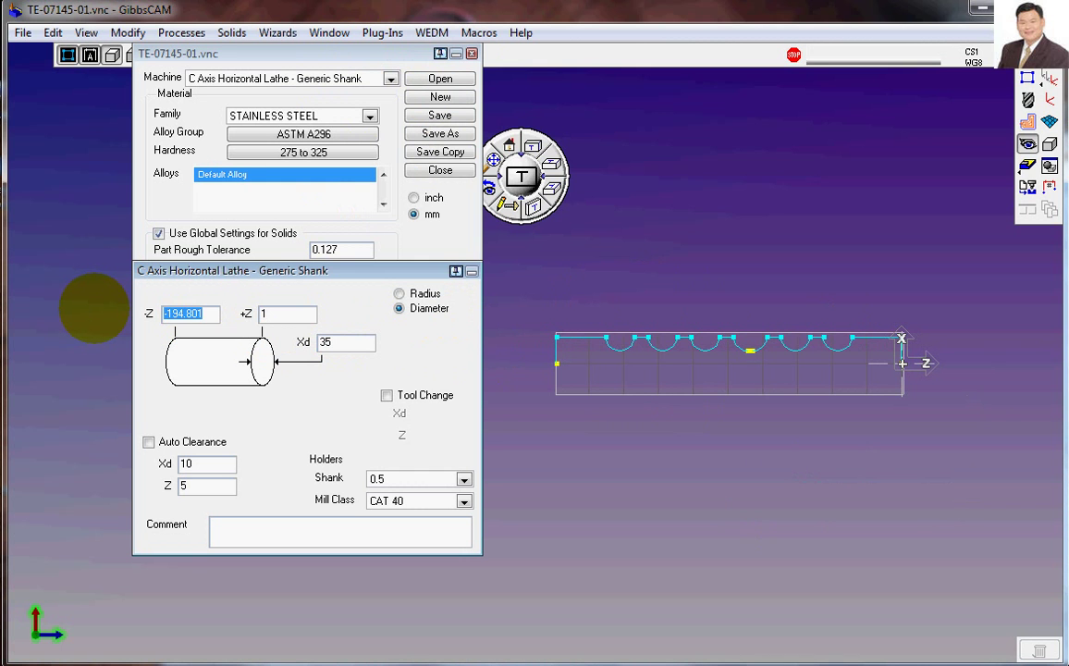
{"action": "type", "text": "-20"}
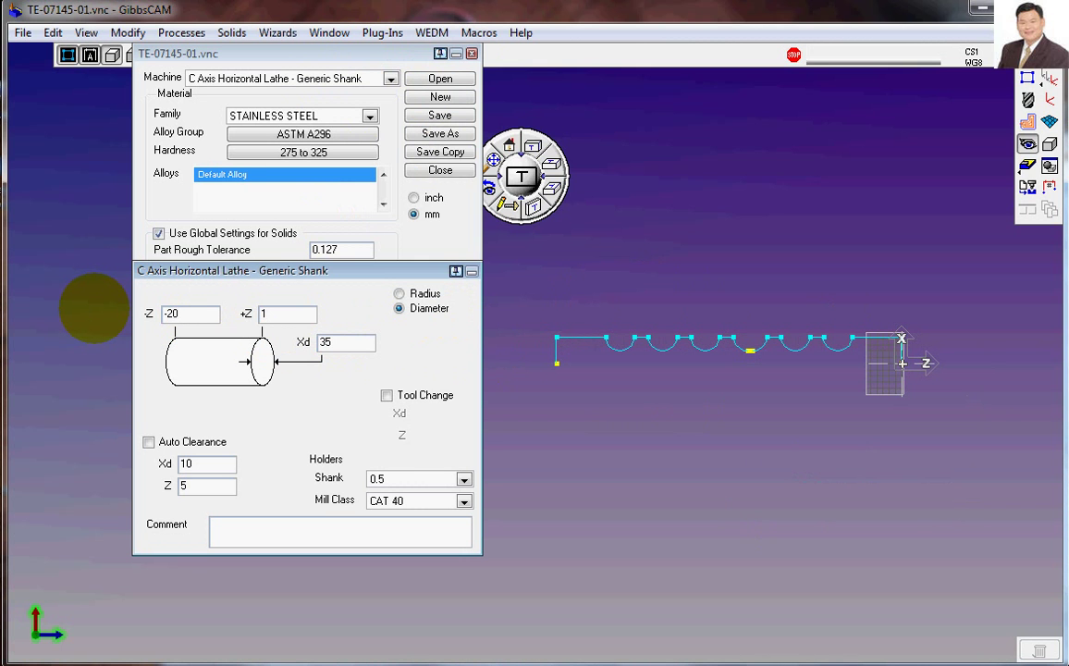
{"action": "type", "text": "0"}
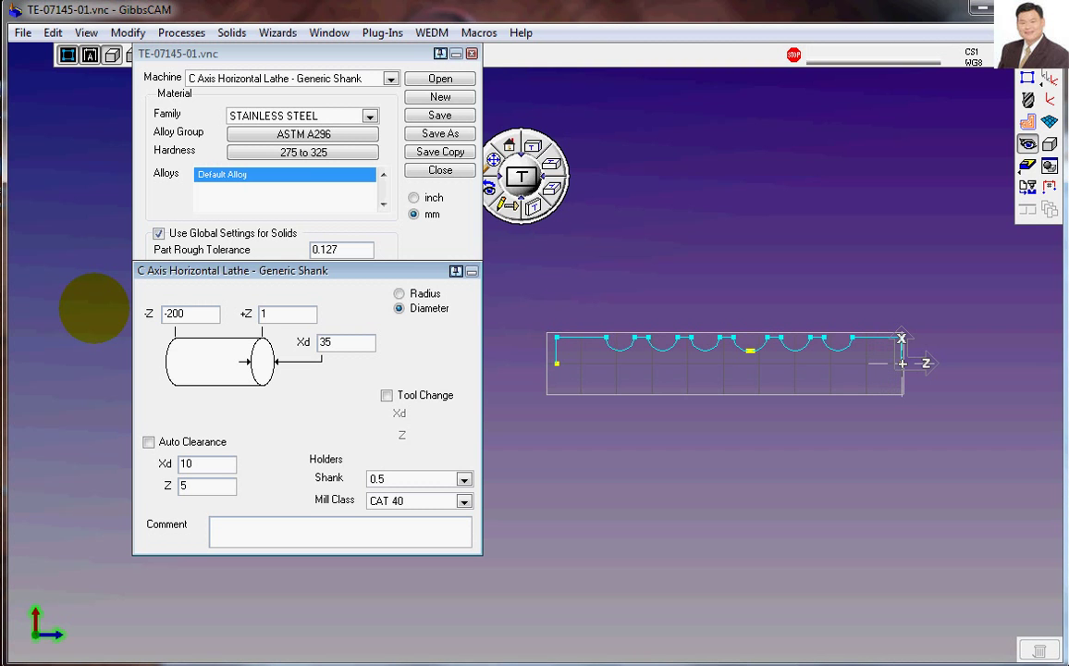
{"action": "left_click", "coordinate": [471, 53]}
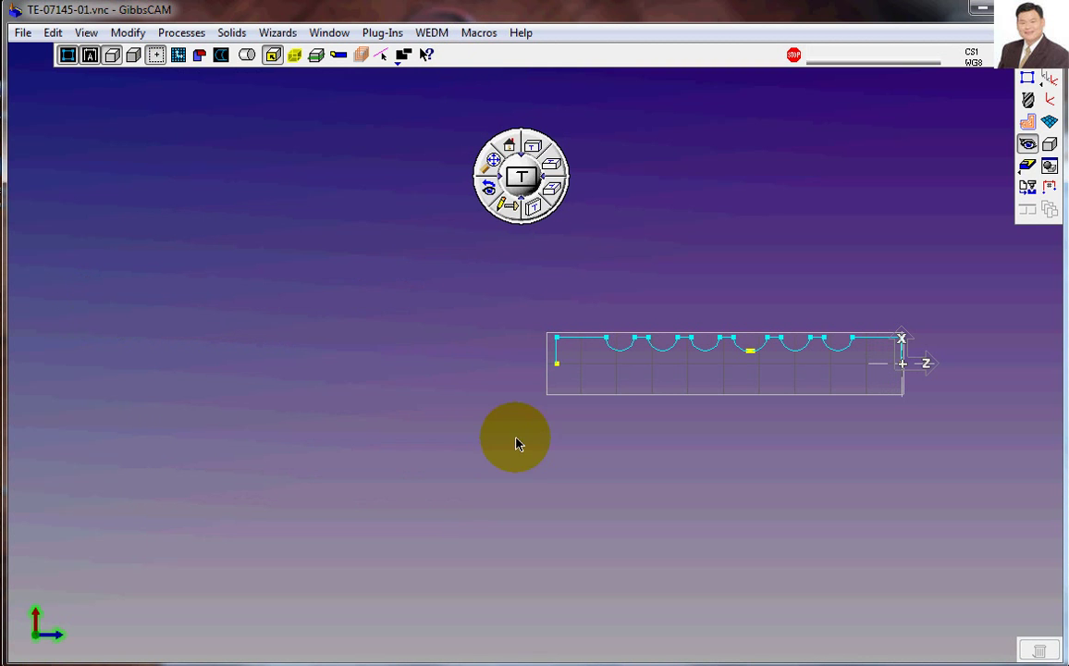
Step: Examine how the profile sits inside the cylindrical stock in the isometric view and from another angle
{"action": "left_click", "coordinate": [547, 198]}
{"action": "scroll", "coordinate": [861, 585], "scroll_direction": "up", "scroll_amount": 4}
{"action": "middle_click_drag", "start_coordinate": [633, 506], "coordinate": [334, 379]}
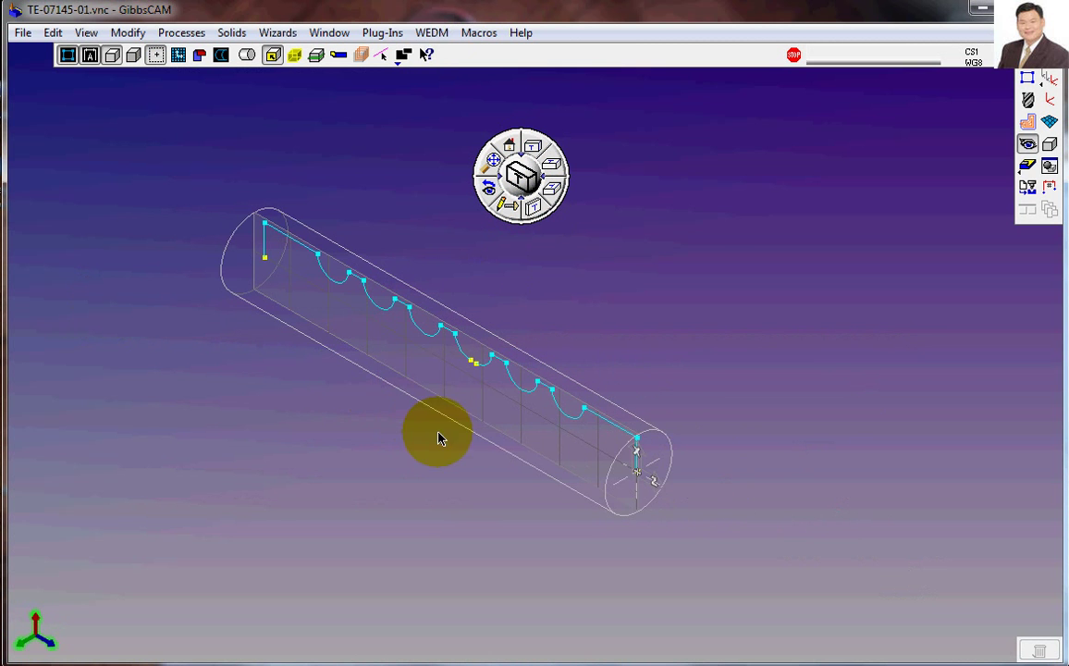
{"action": "scroll", "coordinate": [477, 434], "scroll_direction": "up", "scroll_amount": 1}
{"action": "middle_click_drag", "start_coordinate": [567, 441], "coordinate": [589, 436]}
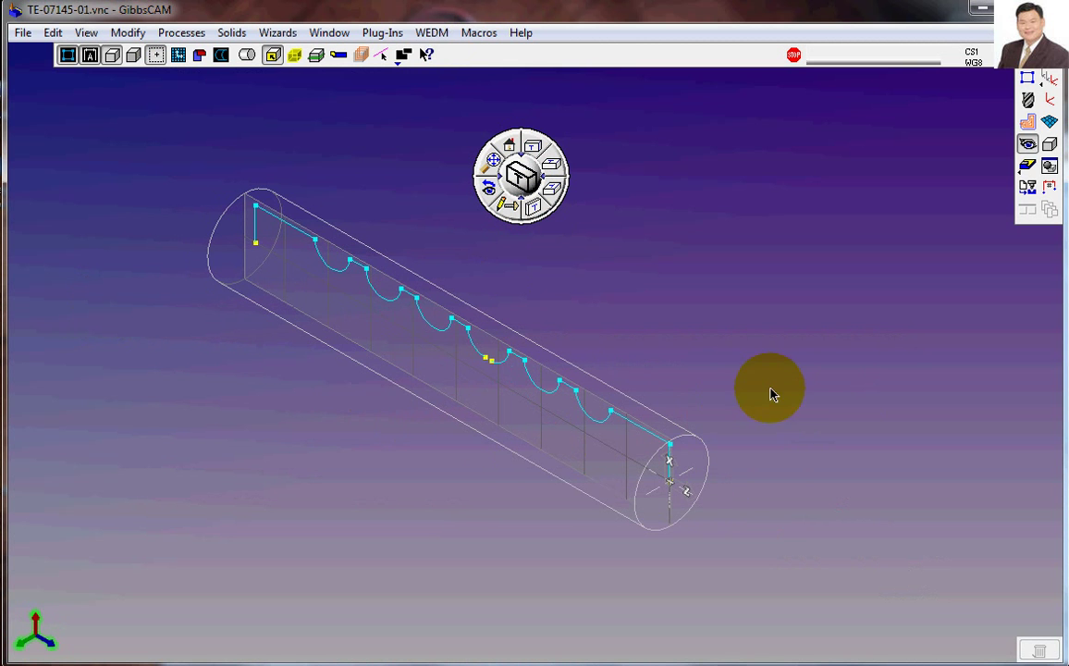
{"action": "mouse_move", "coordinate": [510, 429]}
{"action": "middle_mouse_down"}
{"action": "mouse_move", "coordinate": [518, 397]}
{"action": "mouse_move", "coordinate": [512, 424]}
{"action": "middle_mouse_up"}
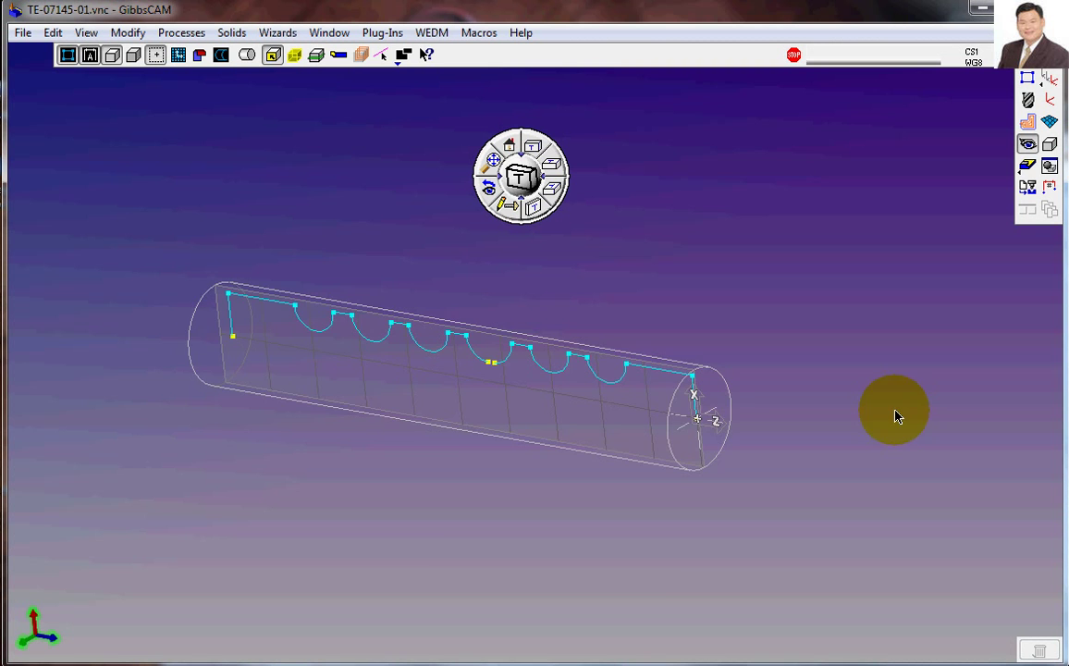
Step: Examine the arc ends at the open gap in the profile's middle groove
{"action": "scroll", "coordinate": [470, 382], "scroll_direction": "up", "scroll_amount": 5}
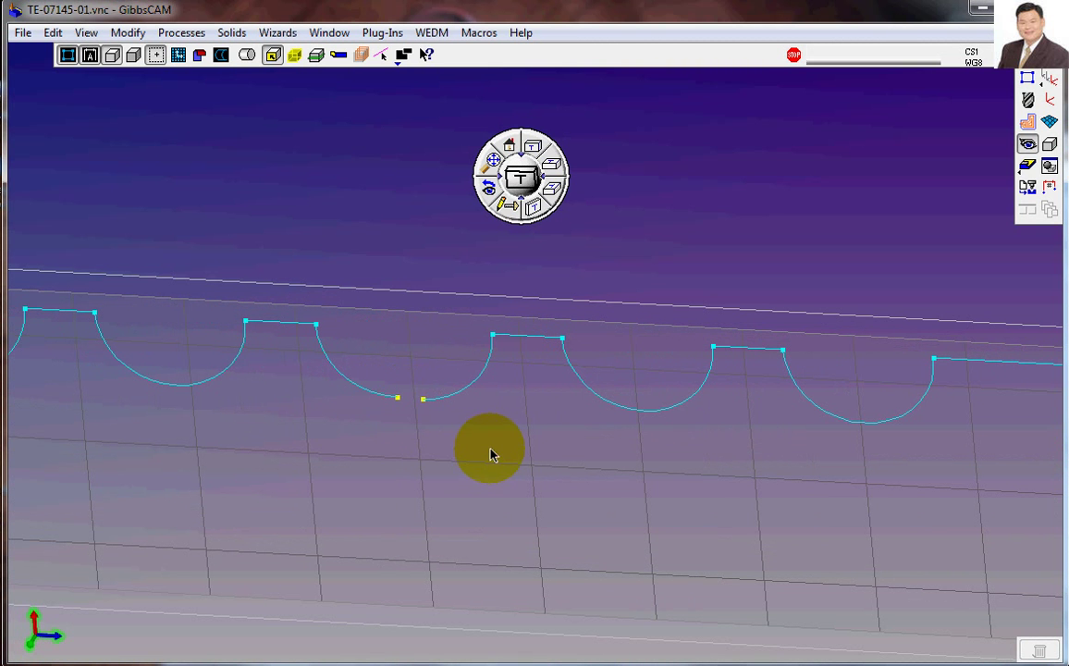
{"action": "scroll", "coordinate": [393, 406], "scroll_direction": "down", "scroll_amount": 3}
{"action": "scroll", "coordinate": [403, 400], "scroll_direction": "up", "scroll_amount": 5}
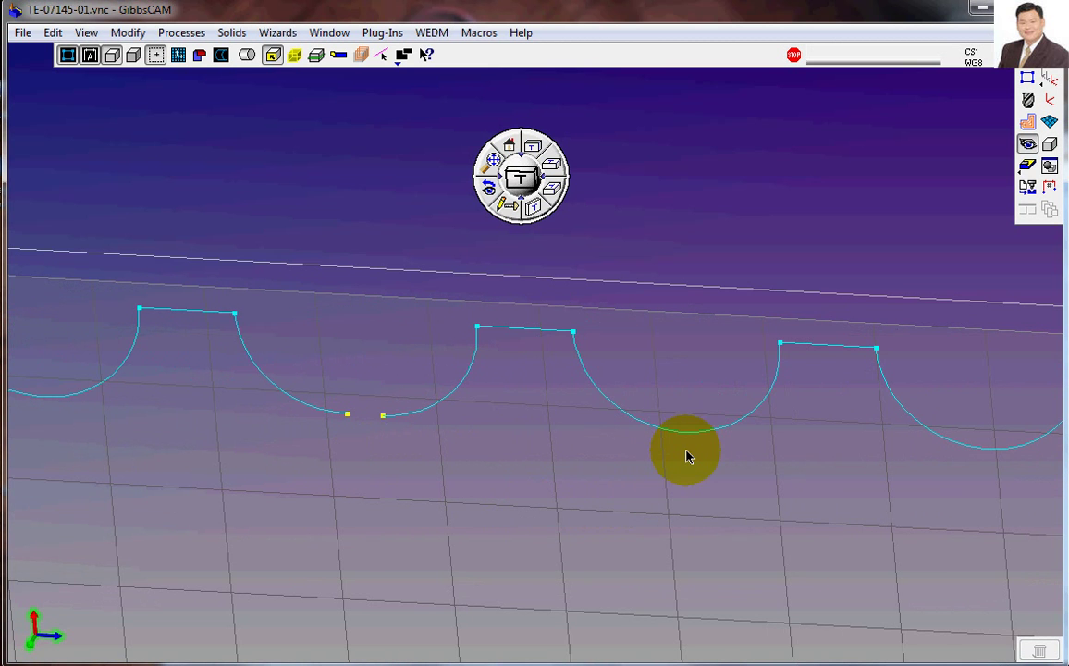
{"action": "scroll", "coordinate": [687, 456], "scroll_direction": "up", "scroll_amount": 2}
{"action": "scroll", "coordinate": [711, 509], "scroll_direction": "down", "scroll_amount": 3}
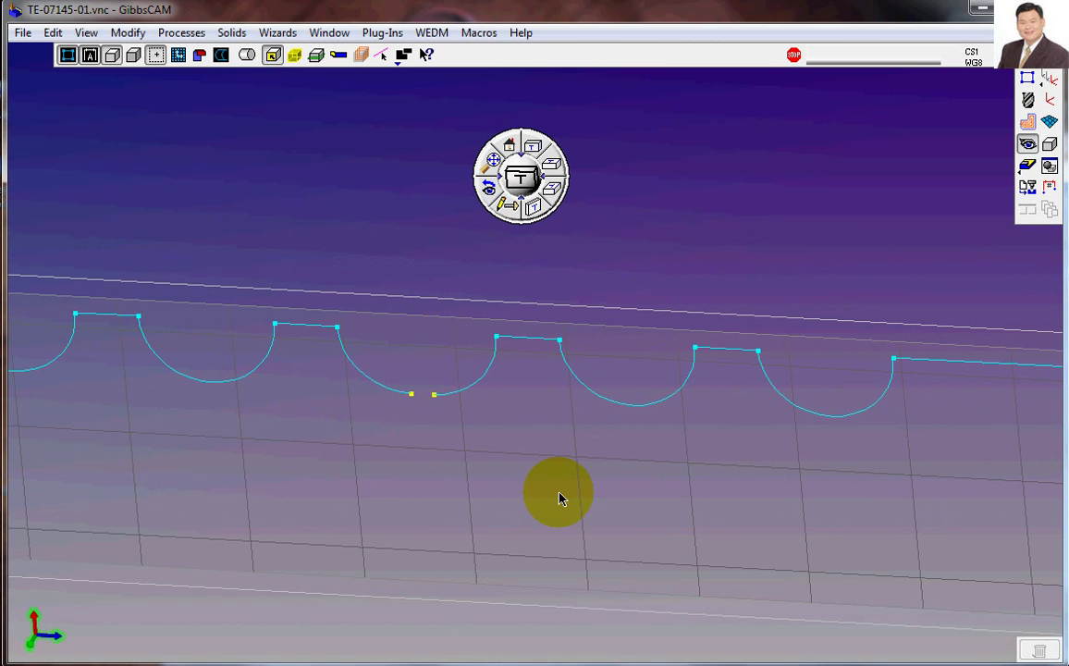
{"action": "scroll", "coordinate": [292, 389], "scroll_direction": "down", "scroll_amount": 2}
{"action": "scroll", "coordinate": [309, 400], "scroll_direction": "up", "scroll_amount": 3}
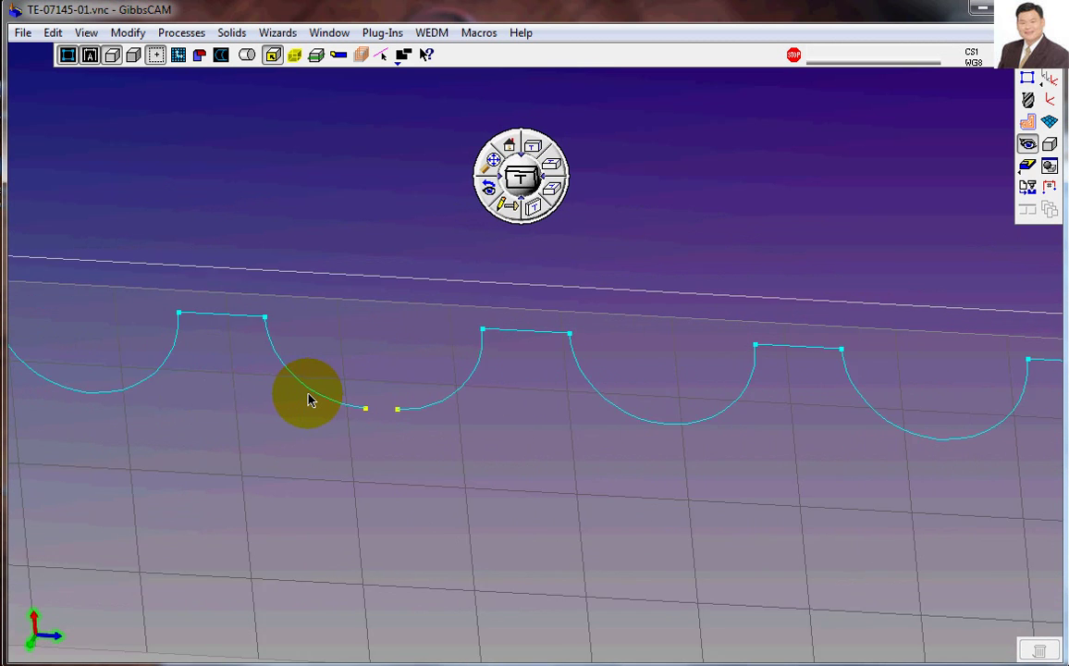
{"action": "scroll", "coordinate": [309, 399], "scroll_direction": "up", "scroll_amount": 1}
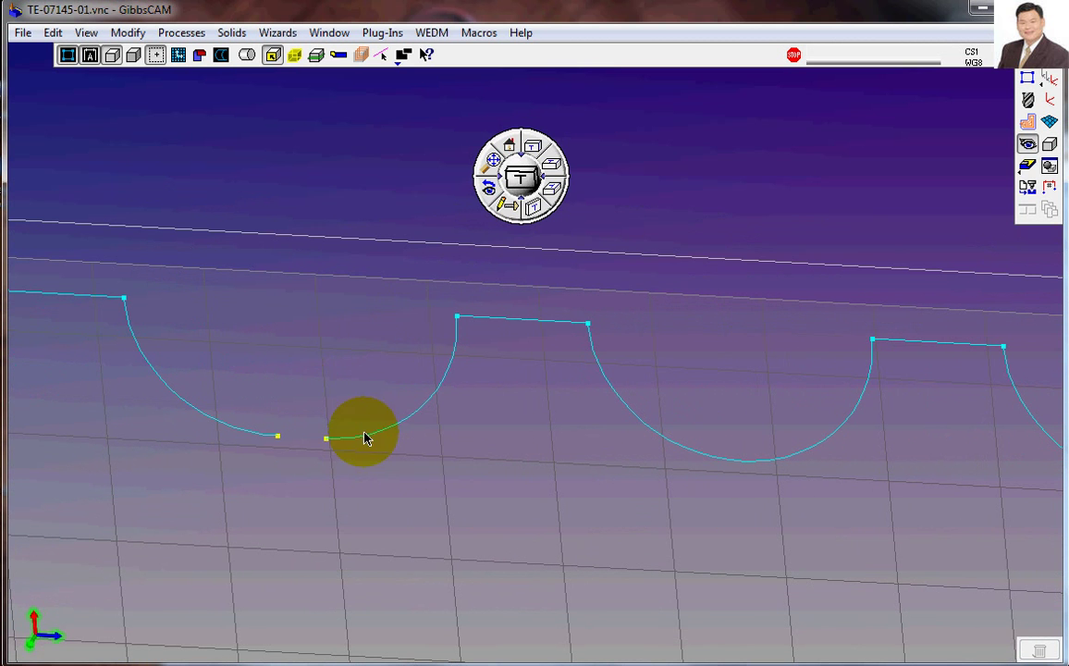
Step: Try to clear the broken middle groove by deleting its arc end points, the left arc and the left corner point
{"action": "left_click", "coordinate": [279, 438]}
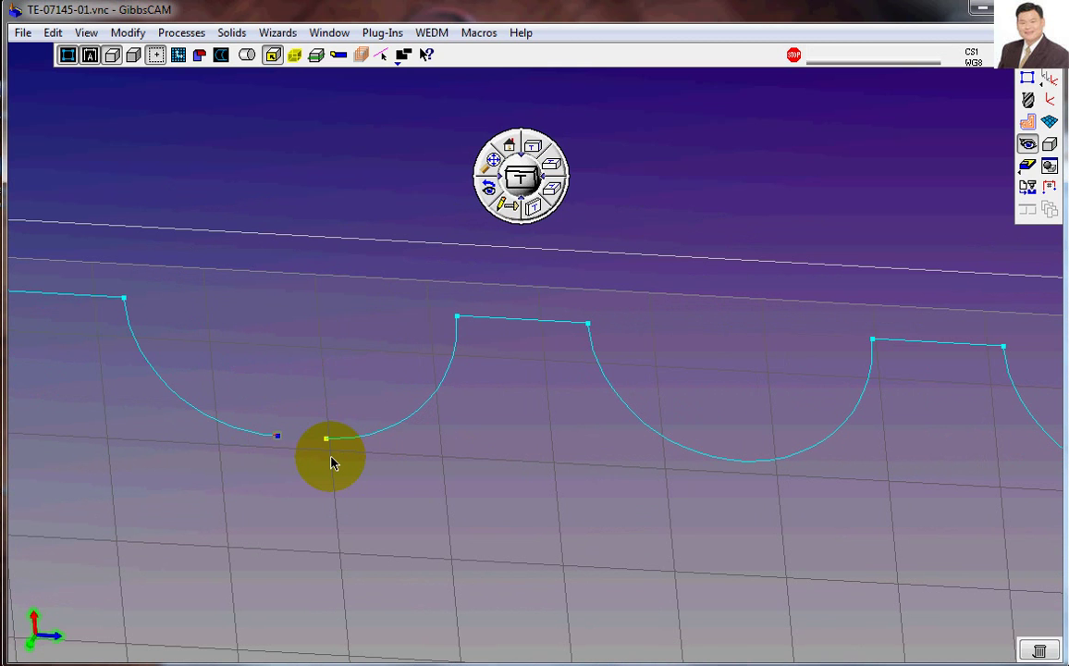
{"action": "key", "text": "Delete"}
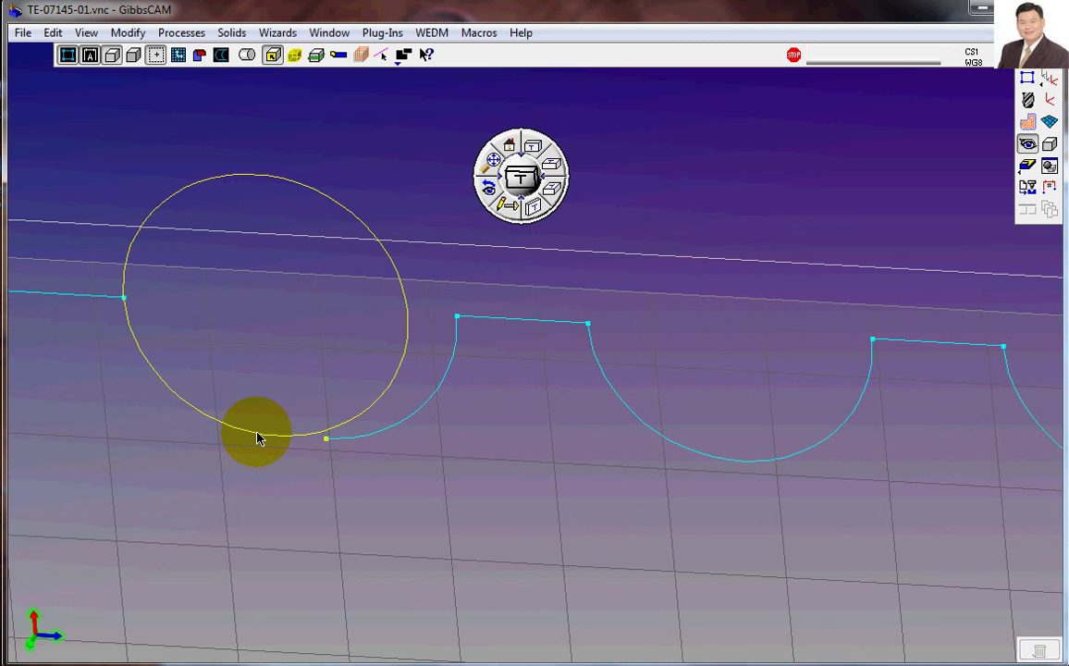
{"action": "left_click", "coordinate": [257, 436]}
{"action": "key", "text": "Delete"}
{"action": "left_click", "coordinate": [126, 300]}
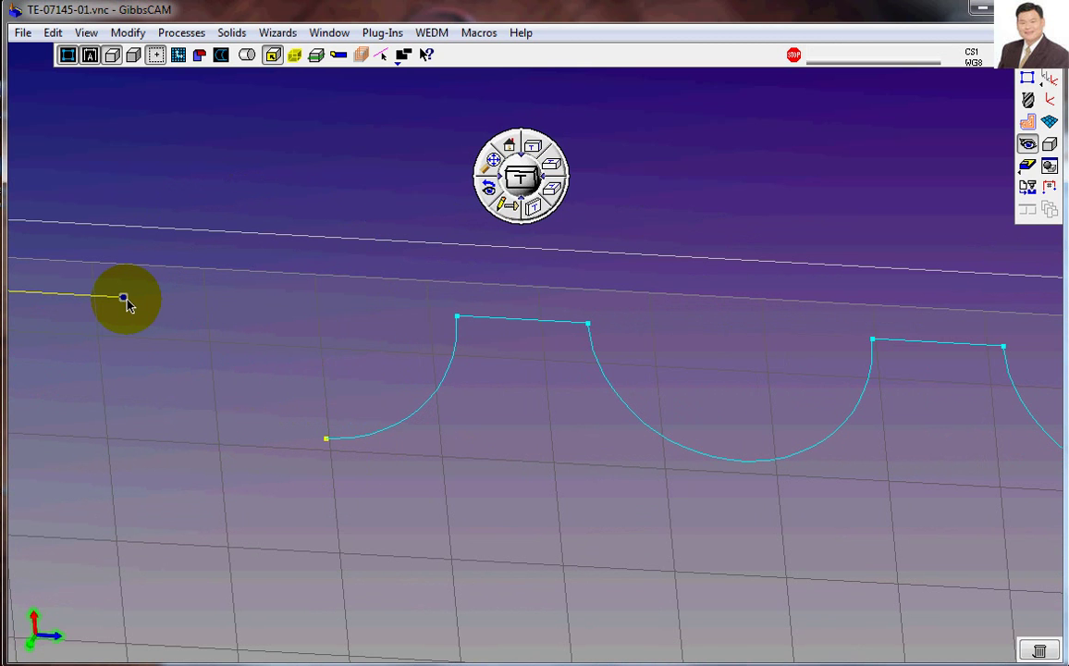
{"action": "key", "text": "Delete"}
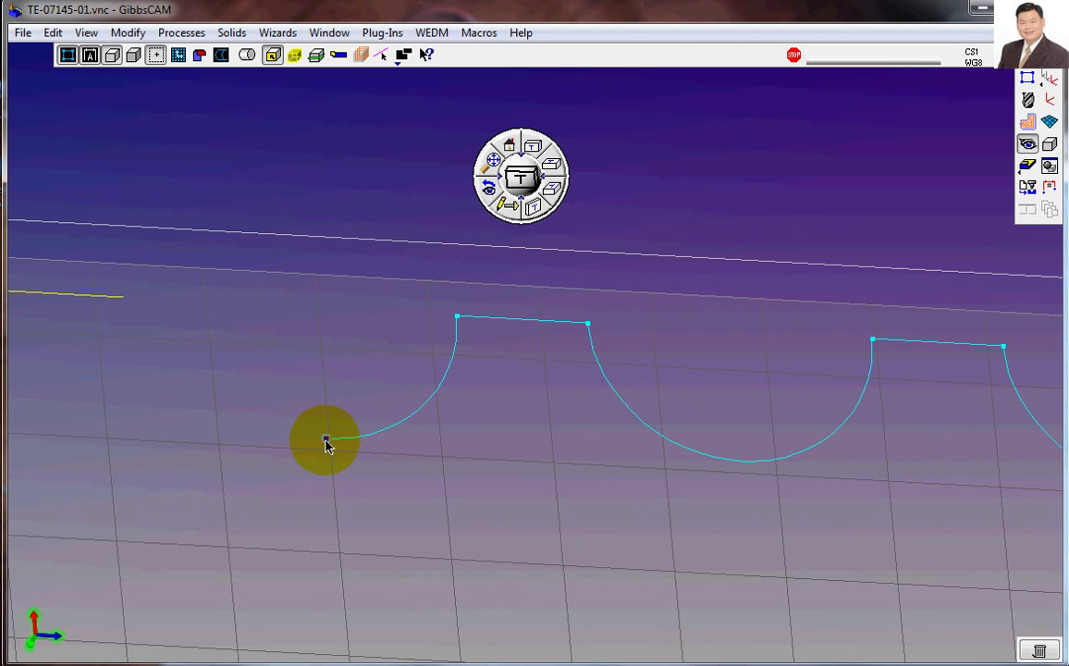
{"action": "left_click_drag", "start_coordinate": [325, 445], "coordinate": [323, 450]}
{"action": "scroll", "coordinate": [406, 475], "scroll_direction": "down", "scroll_amount": 6}
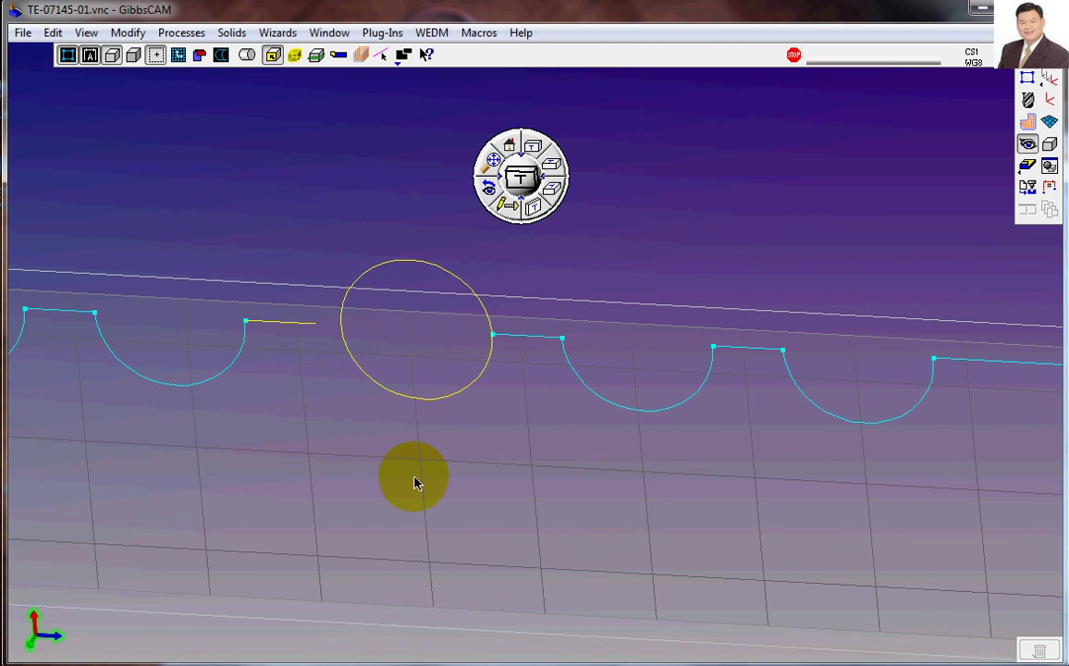
{"action": "scroll", "coordinate": [407, 465], "scroll_direction": "down", "scroll_amount": 5}
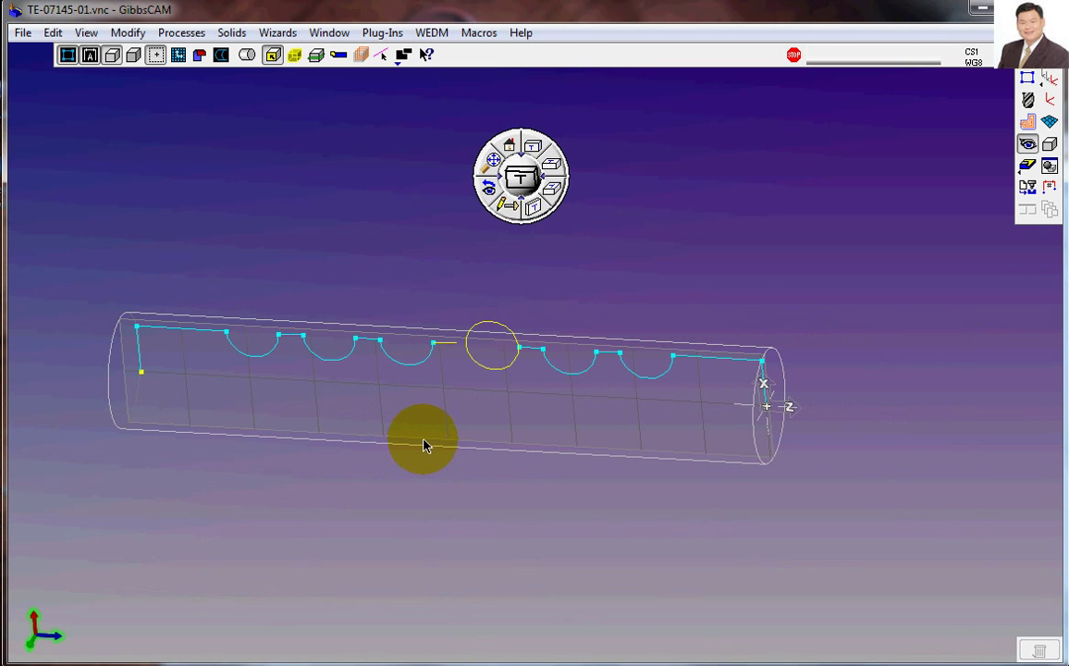
{"action": "scroll", "coordinate": [495, 356], "scroll_direction": "up", "scroll_amount": 2}
{"action": "scroll", "coordinate": [495, 356], "scroll_direction": "up", "scroll_amount": 3}
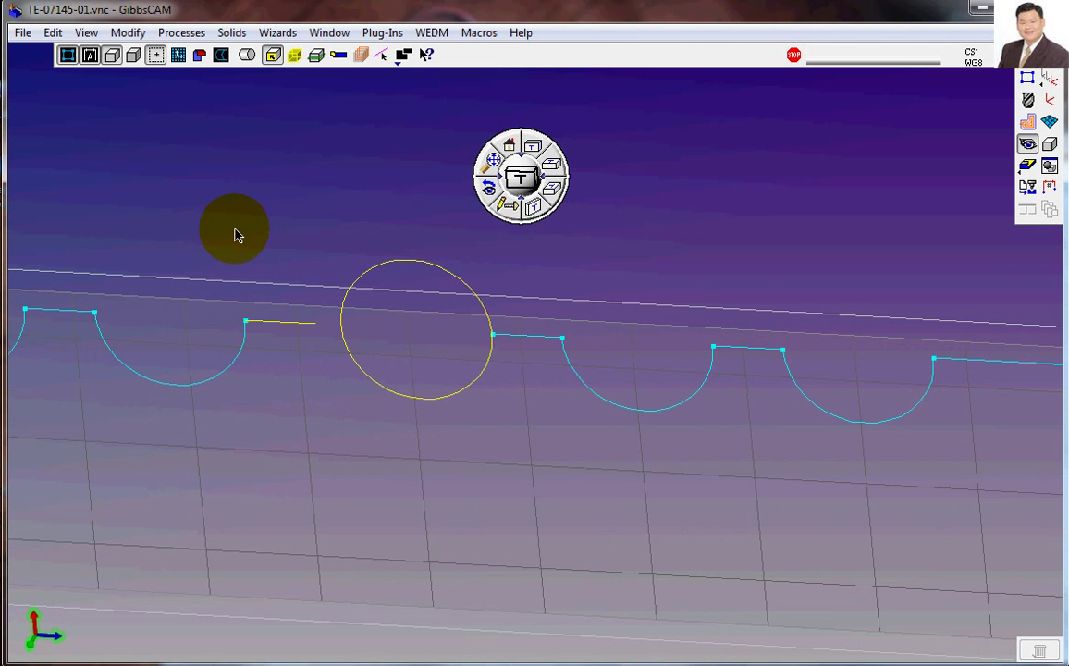
Step: Undo the deletions in the middle groove, and redo the stock setup change that was undone along with them
{"action": "key", "text": "ctrl+z"}
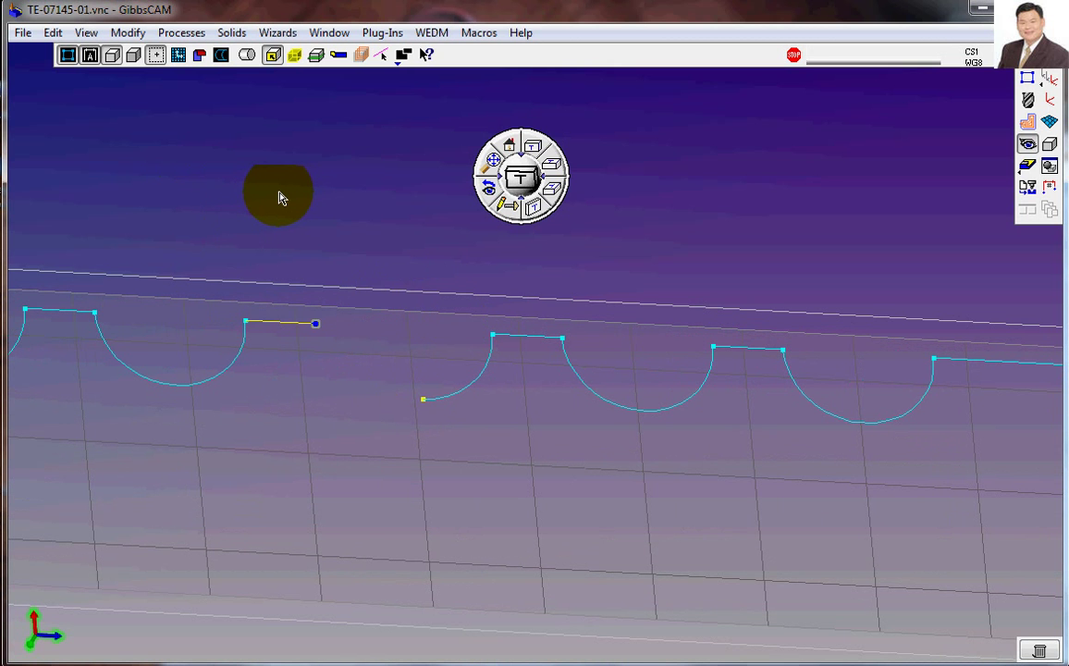
{"action": "key", "text": "ctrl+z"}
{"action": "key", "text": "ctrl+z"}
{"action": "key", "text": "ctrl+u"}
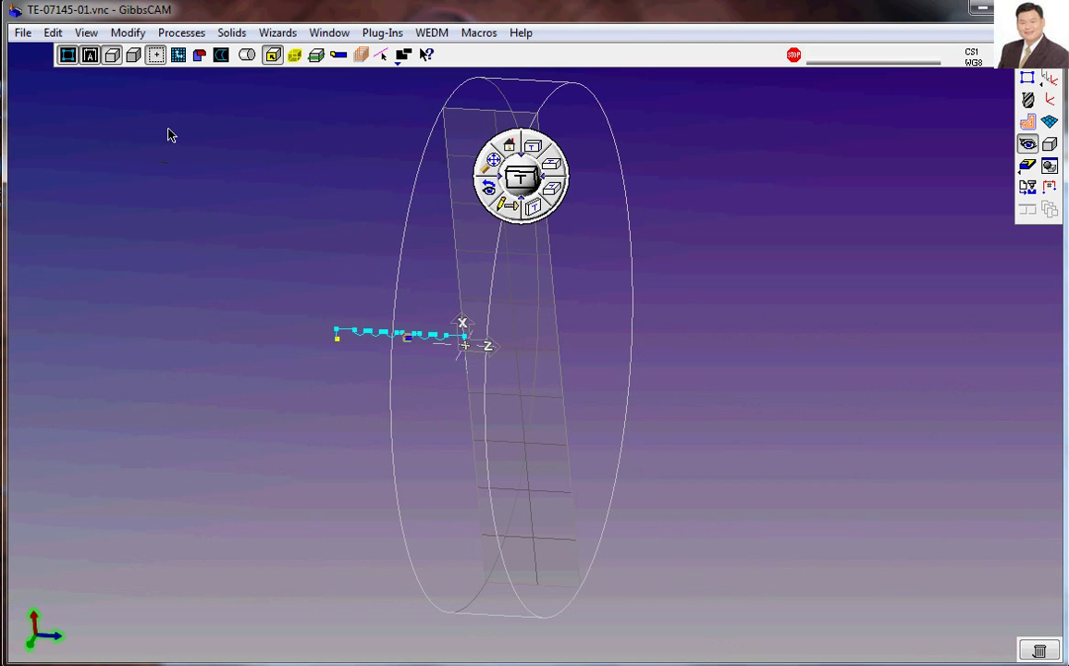
{"action": "left_click", "coordinate": [52, 35]}
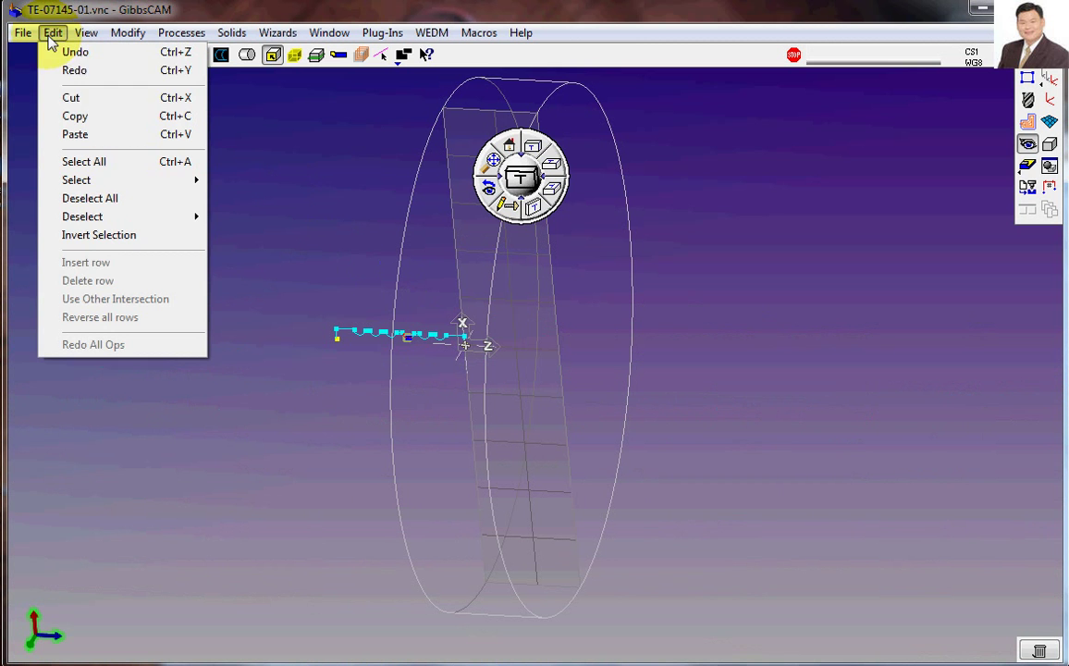
{"action": "left_click", "coordinate": [88, 70]}
{"action": "scroll", "coordinate": [616, 286], "scroll_direction": "up", "scroll_amount": 4}
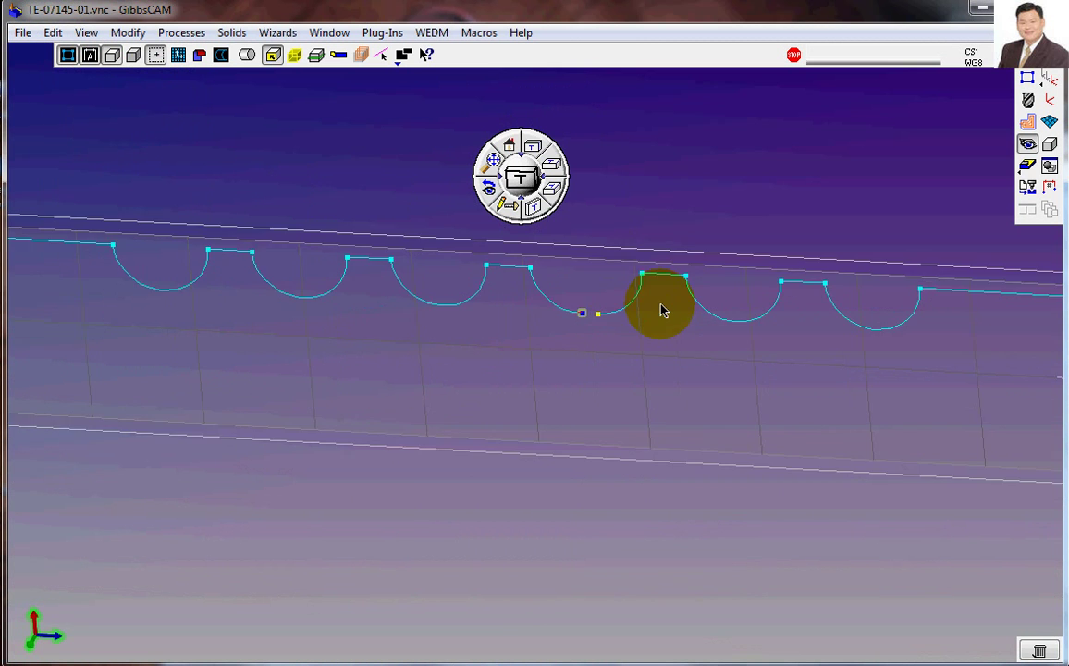
{"action": "scroll", "coordinate": [730, 333], "scroll_direction": "up", "scroll_amount": 3}
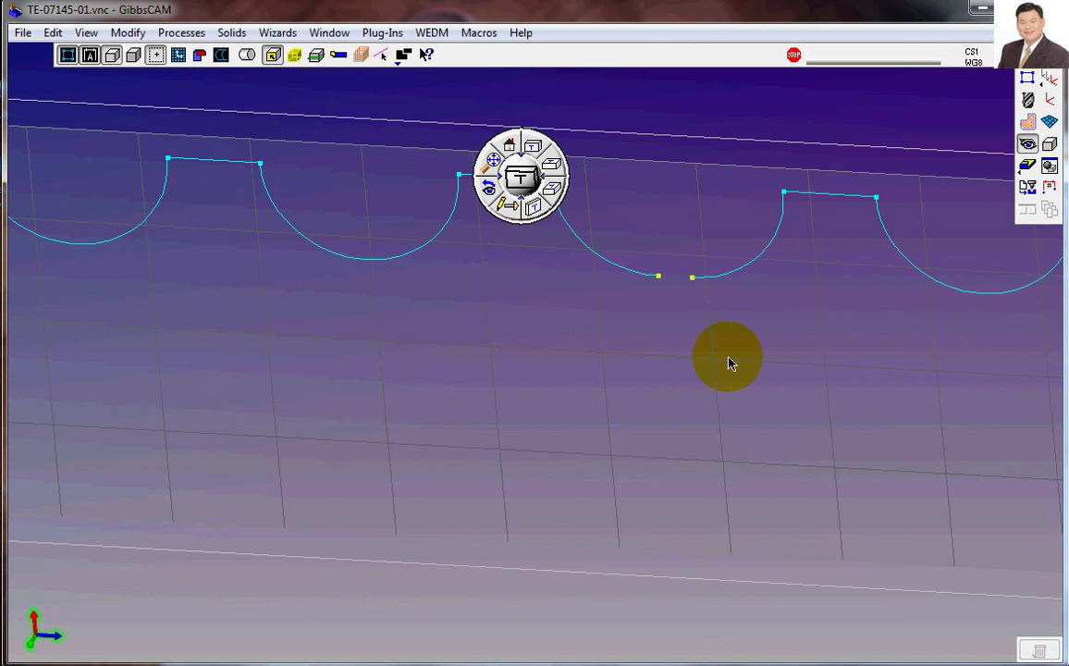
Step: Create a line through the two open arc end points at the bottom of the middle groove, and close the geometry tools
{"action": "middle_click_drag", "start_coordinate": [631, 392], "coordinate": [342, 500]}
{"action": "scroll", "coordinate": [441, 419], "scroll_direction": "up", "scroll_amount": 2}
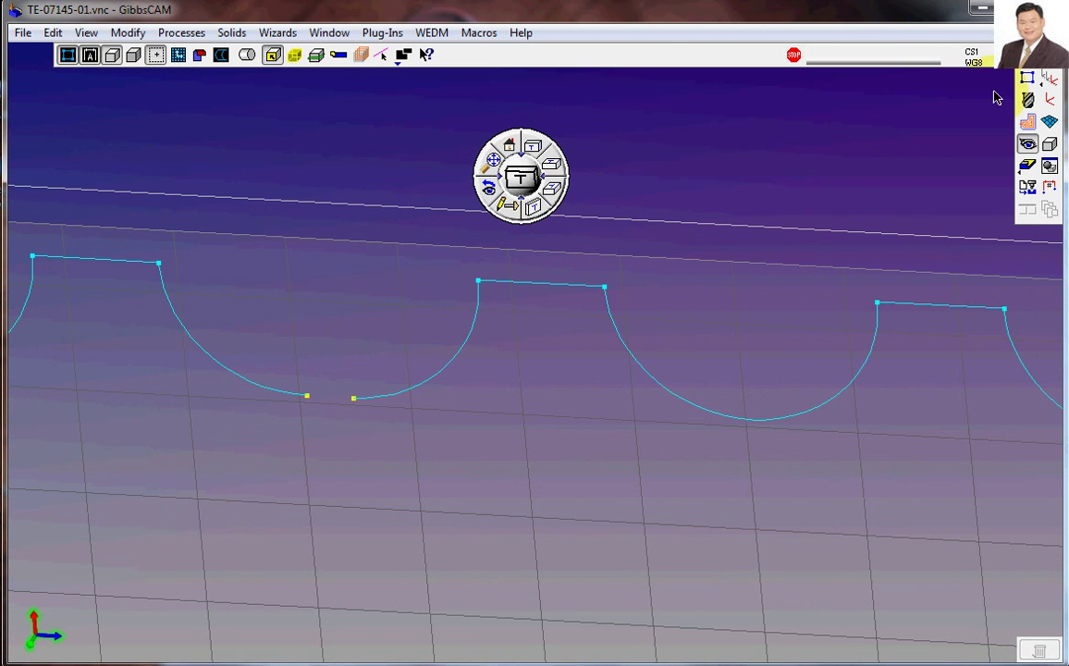
{"action": "left_click", "coordinate": [1028, 78]}
{"action": "left_click", "coordinate": [88, 113]}
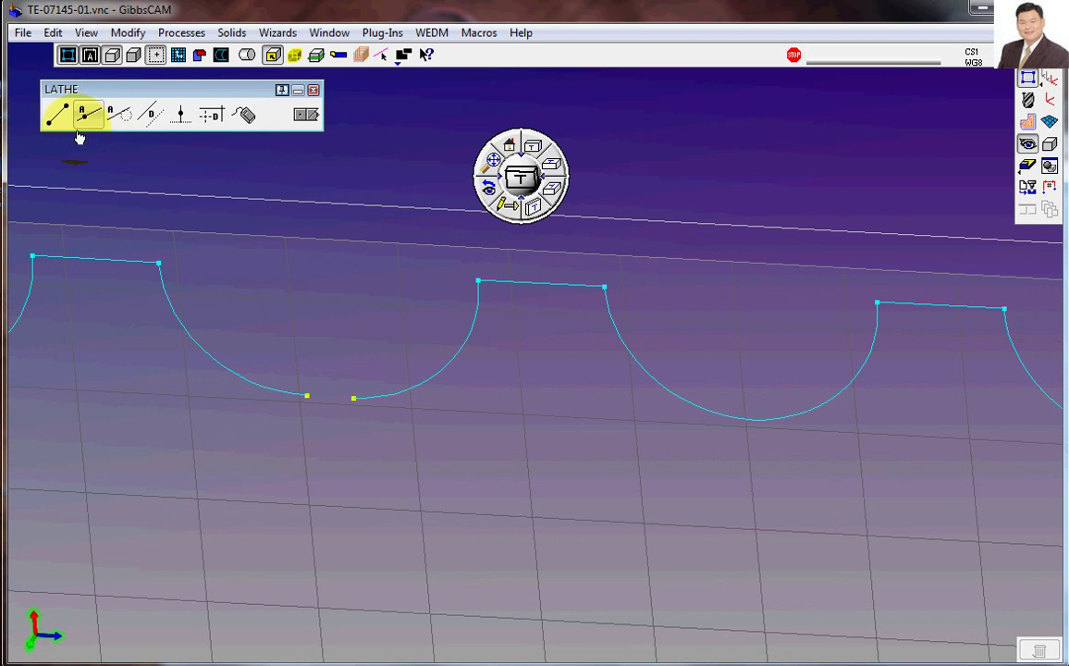
{"action": "left_click", "coordinate": [53, 112]}
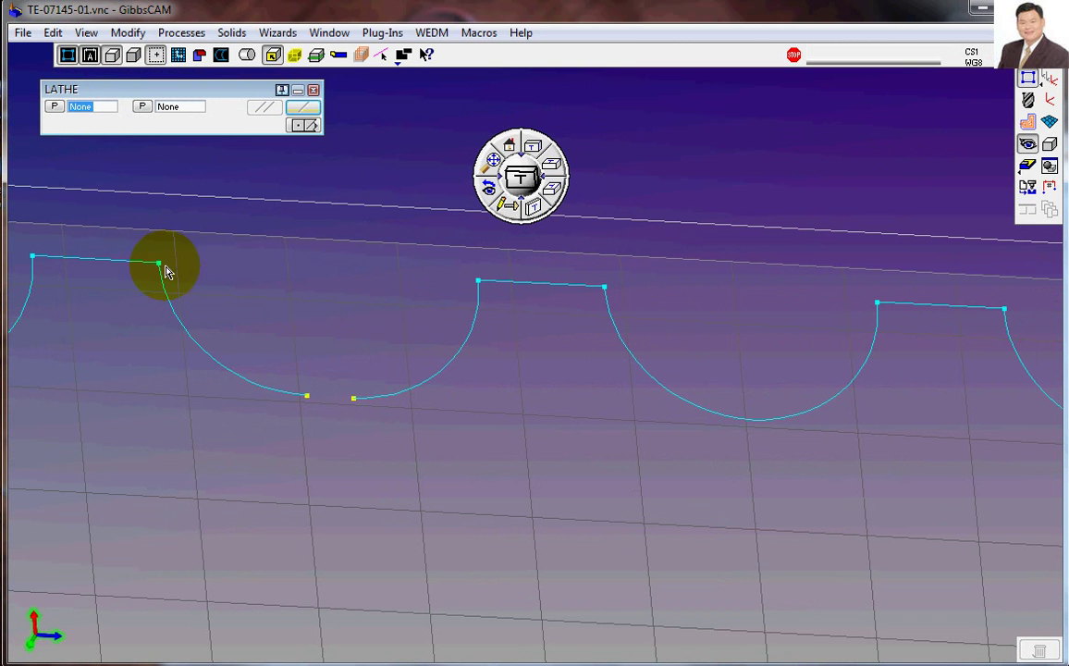
{"action": "left_click", "coordinate": [307, 395]}
{"action": "left_click", "coordinate": [353, 398]}
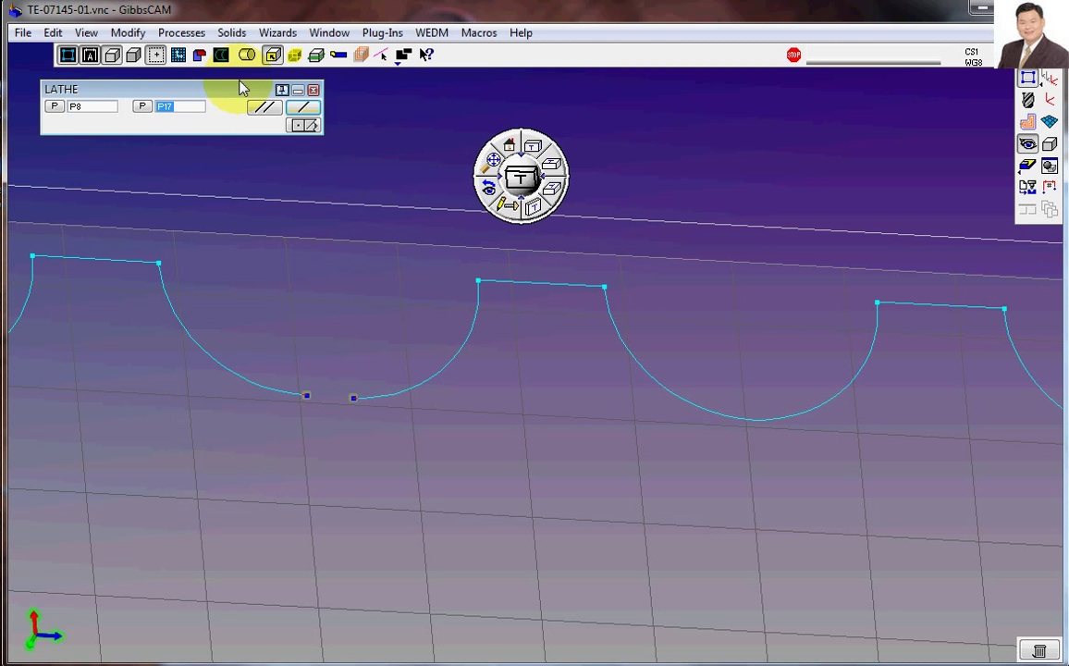
{"action": "left_click", "coordinate": [268, 111]}
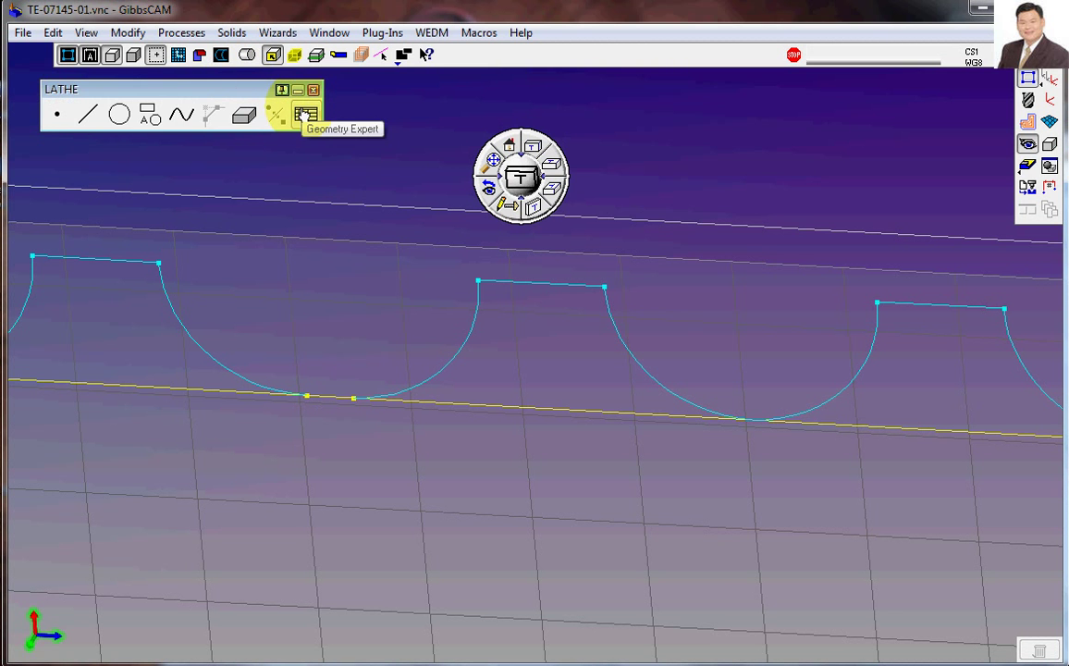
{"action": "left_click", "coordinate": [313, 90]}
Step: Delete the two arc end points on the new line to release both middle-groove arcs as full circles
{"action": "scroll", "coordinate": [322, 418], "scroll_direction": "up", "scroll_amount": 6}
{"action": "scroll", "coordinate": [287, 472], "scroll_direction": "down", "scroll_amount": 5}
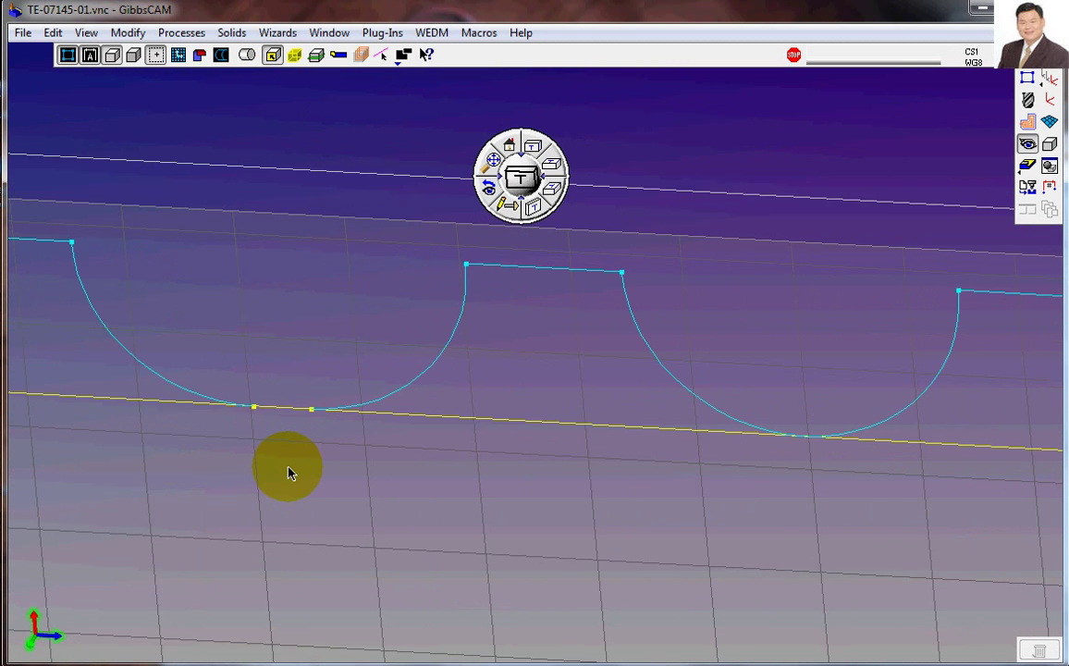
{"action": "scroll", "coordinate": [195, 412], "scroll_direction": "up", "scroll_amount": 3}
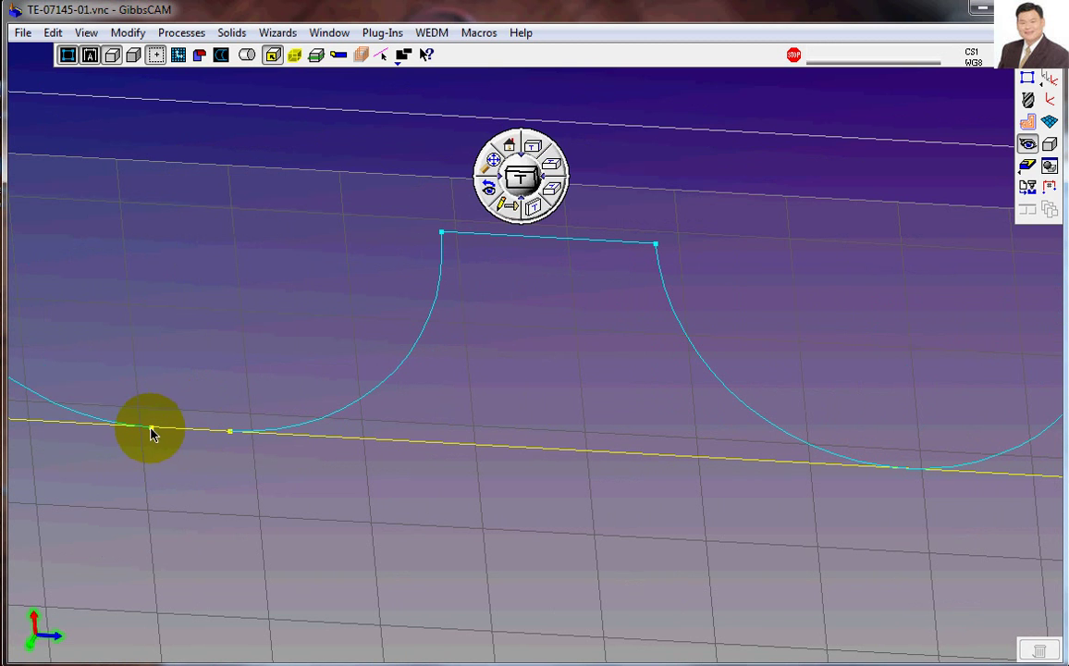
{"action": "left_click", "coordinate": [151, 428]}
{"action": "key", "text": "Delete"}
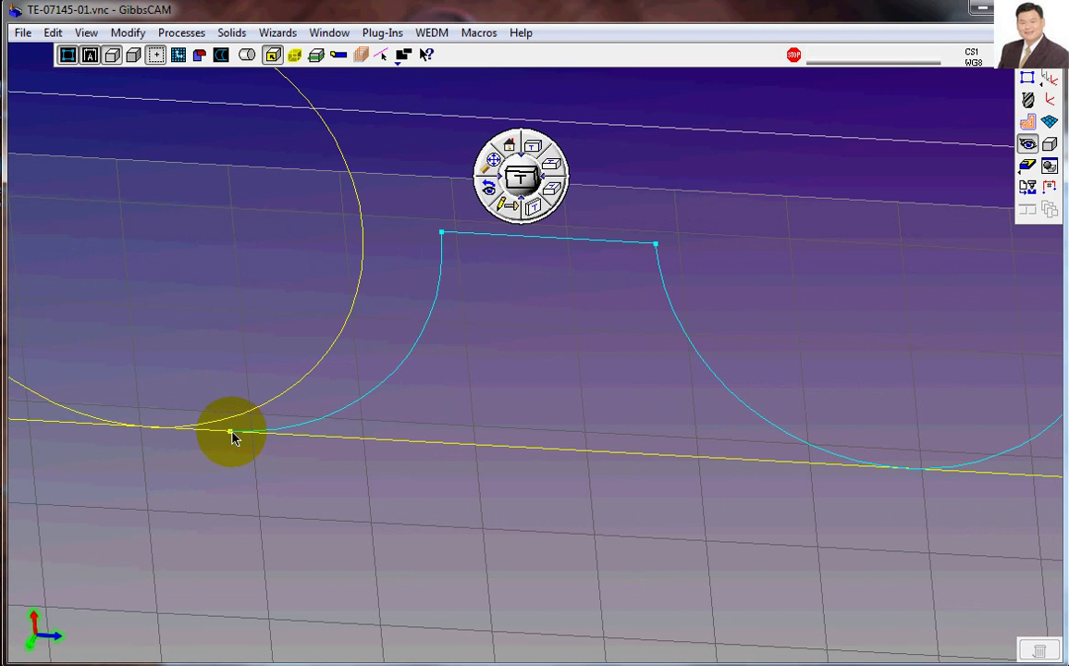
{"action": "left_click", "coordinate": [230, 432]}
{"action": "key", "text": "Delete"}
{"action": "scroll", "coordinate": [263, 483], "scroll_direction": "down", "scroll_amount": 3}
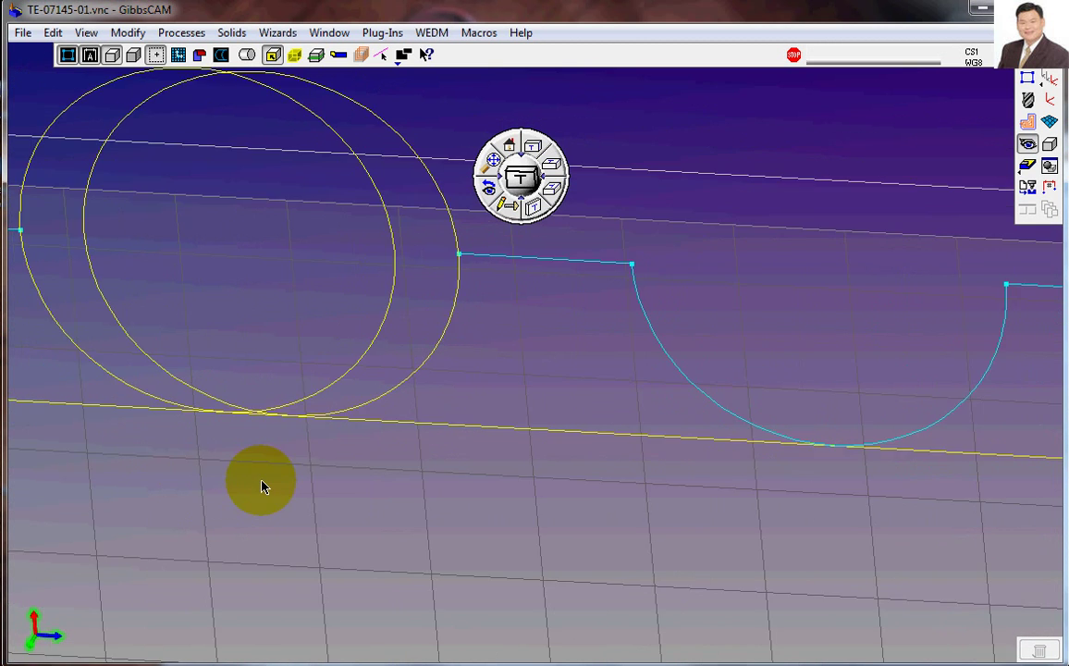
Step: Connect the left circle to the bottom line, and connect that line to the right circle to close the middle groove
{"action": "left_click", "coordinate": [151, 374]}
{"action": "scroll", "coordinate": [153, 381], "scroll_direction": "up", "scroll_amount": 2}
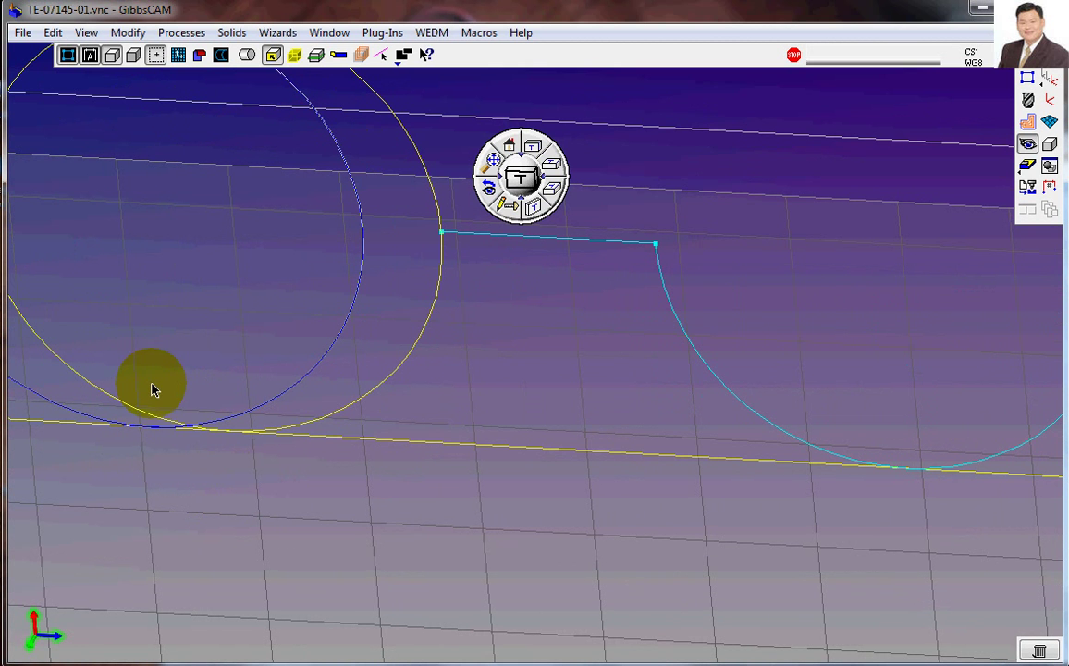
{"action": "right_click", "coordinate": [188, 428]}
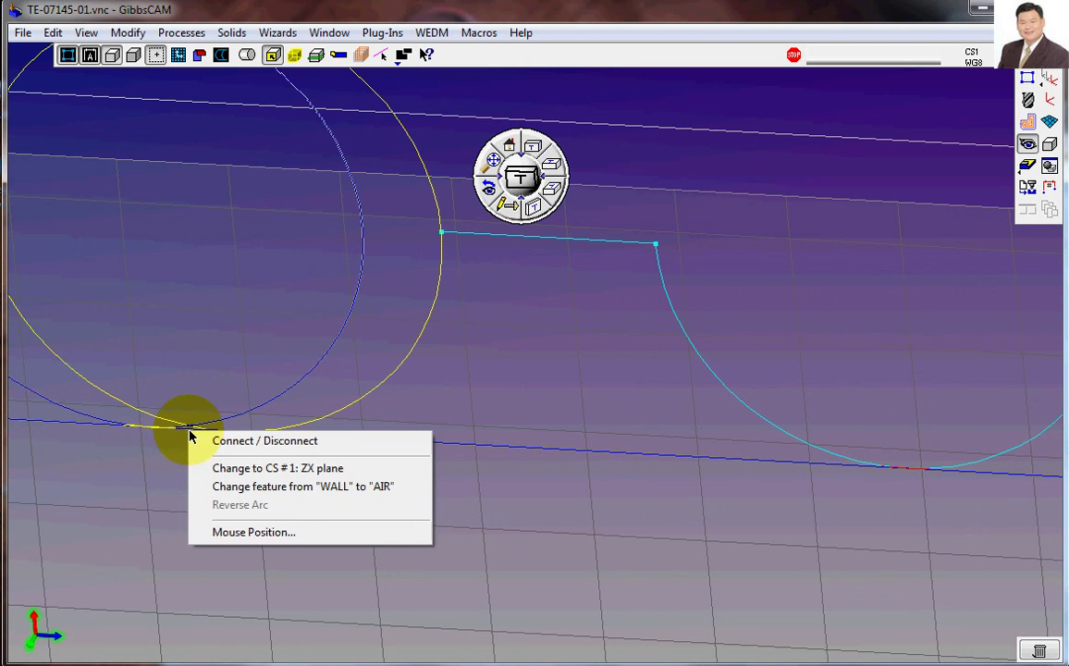
{"action": "left_click", "coordinate": [231, 442]}
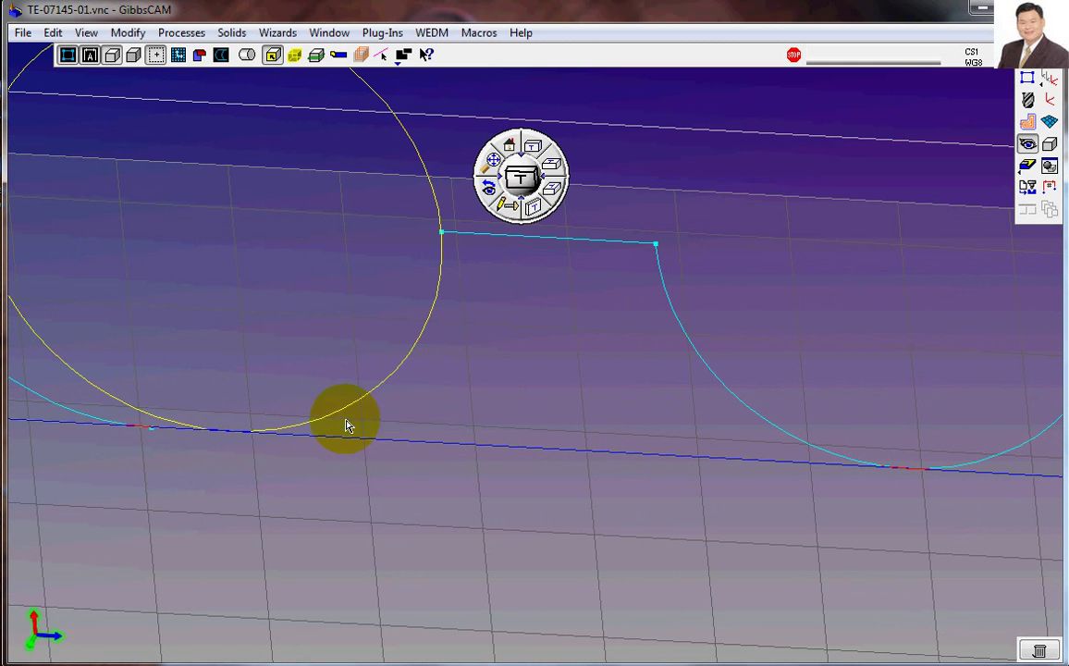
{"action": "right_click", "coordinate": [379, 389]}
{"action": "left_click", "coordinate": [413, 399]}
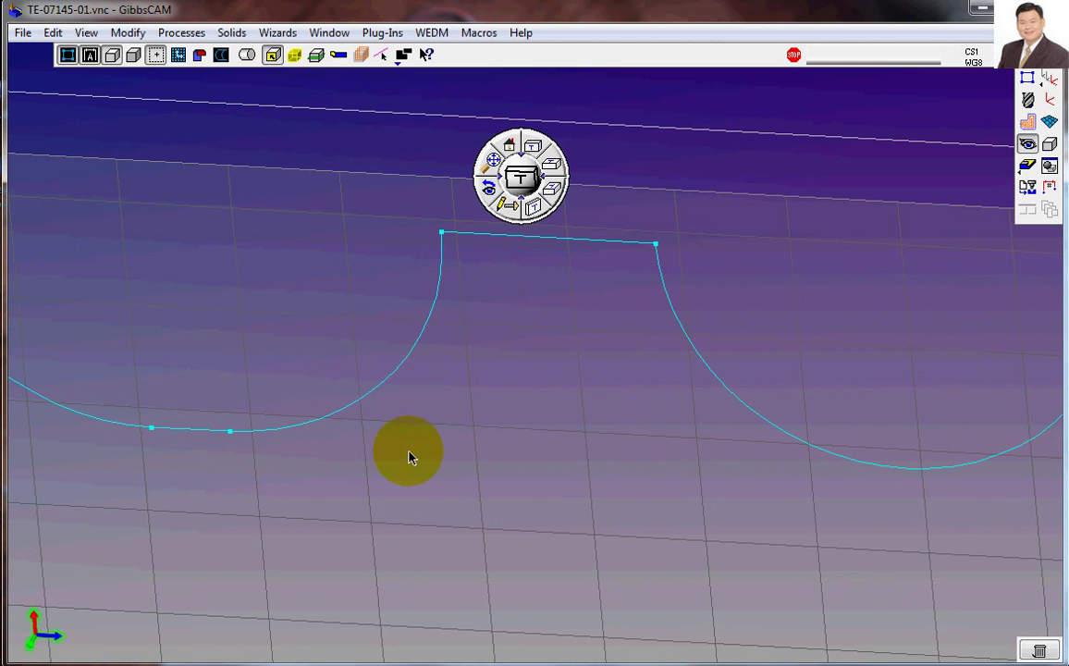
Step: Save the part file as TE-07145-01.vnc in the WASINO_A12 folder
{"action": "scroll", "coordinate": [412, 463], "scroll_direction": "down", "scroll_amount": 3}
{"action": "scroll", "coordinate": [500, 437], "scroll_direction": "down", "scroll_amount": 5}
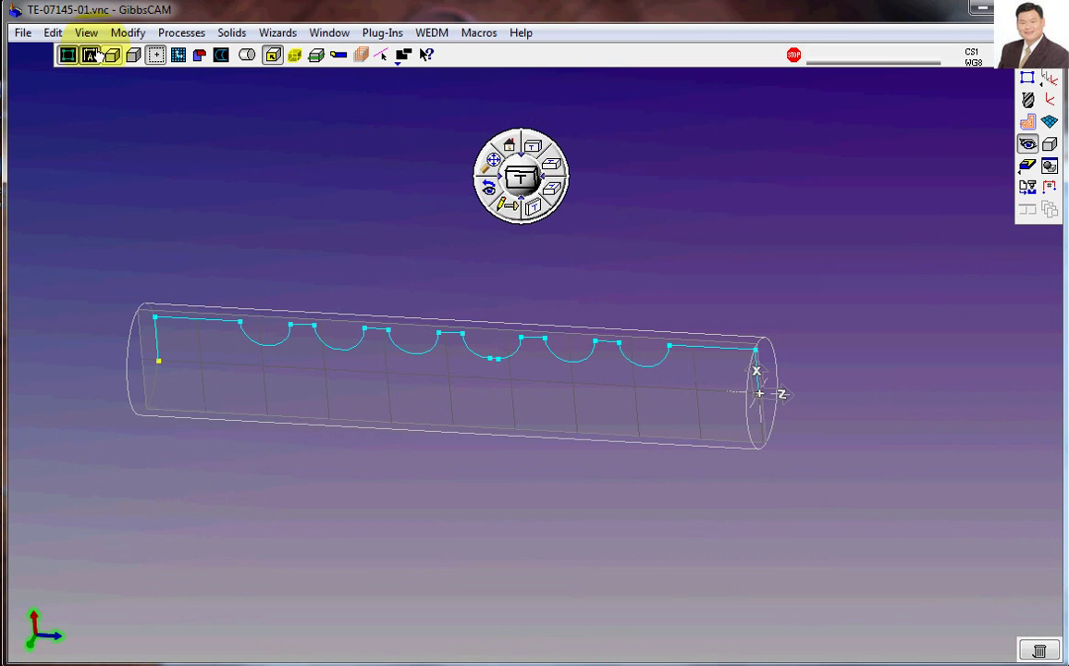
{"action": "left_click", "coordinate": [22, 32]}
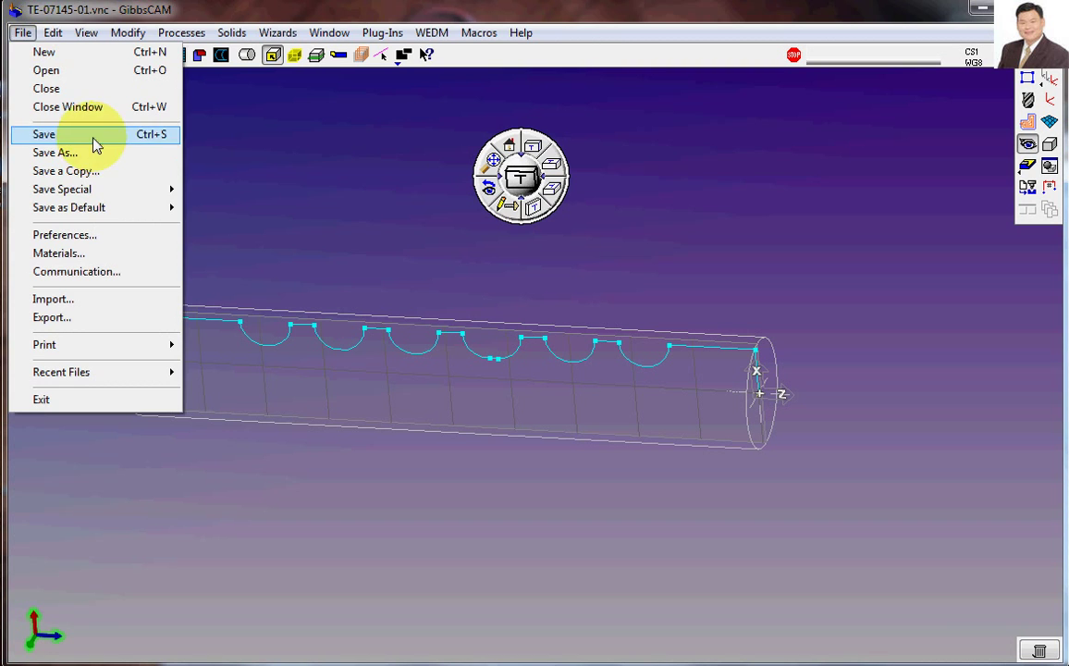
{"action": "left_click", "coordinate": [93, 150]}
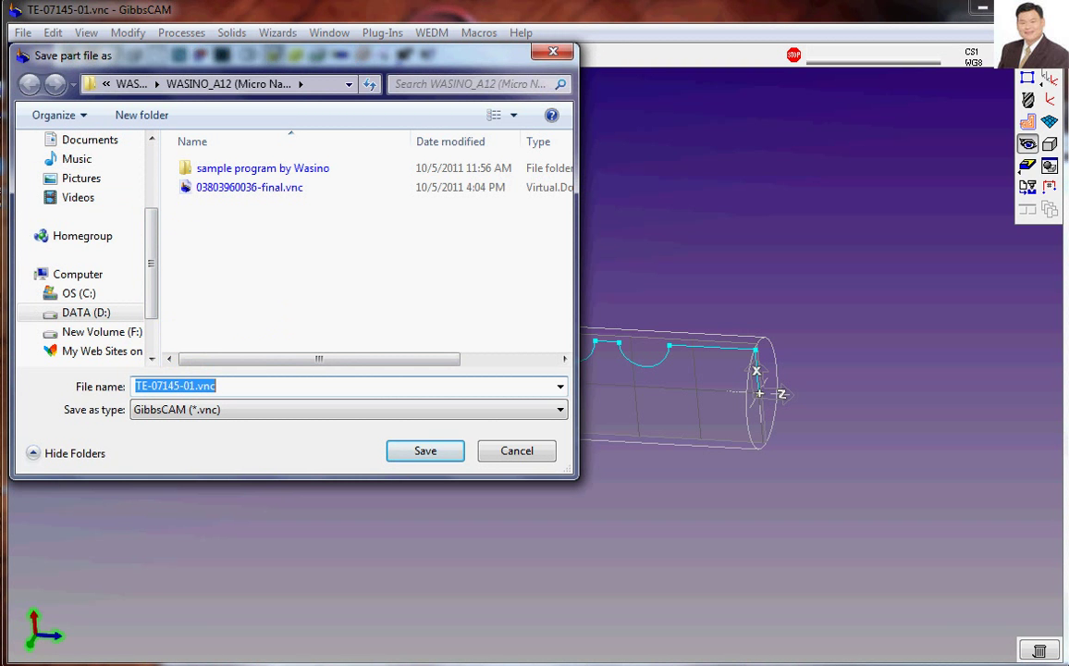
{"action": "key", "text": "Return"}
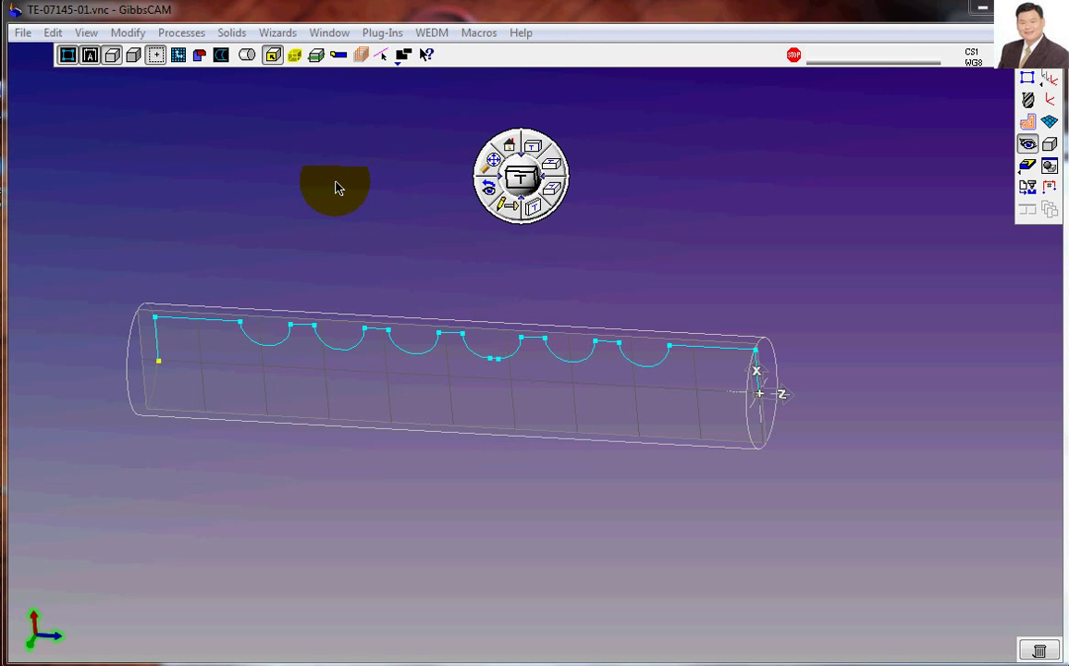